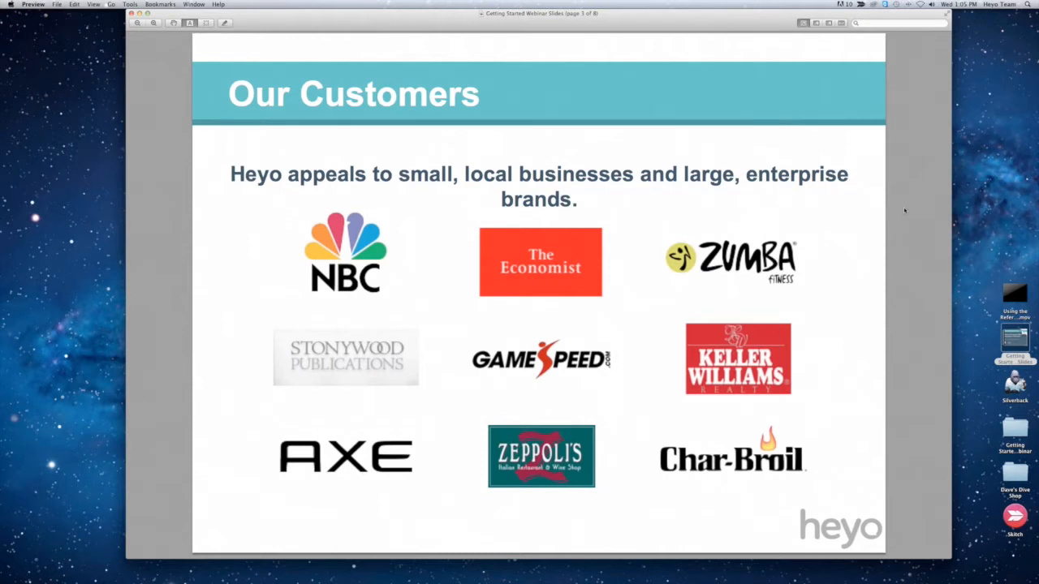
# Step: Advance the slides to the "DEMO!!!" page, then clear both presentation windows off the desktop
pyautogui.press('Down')
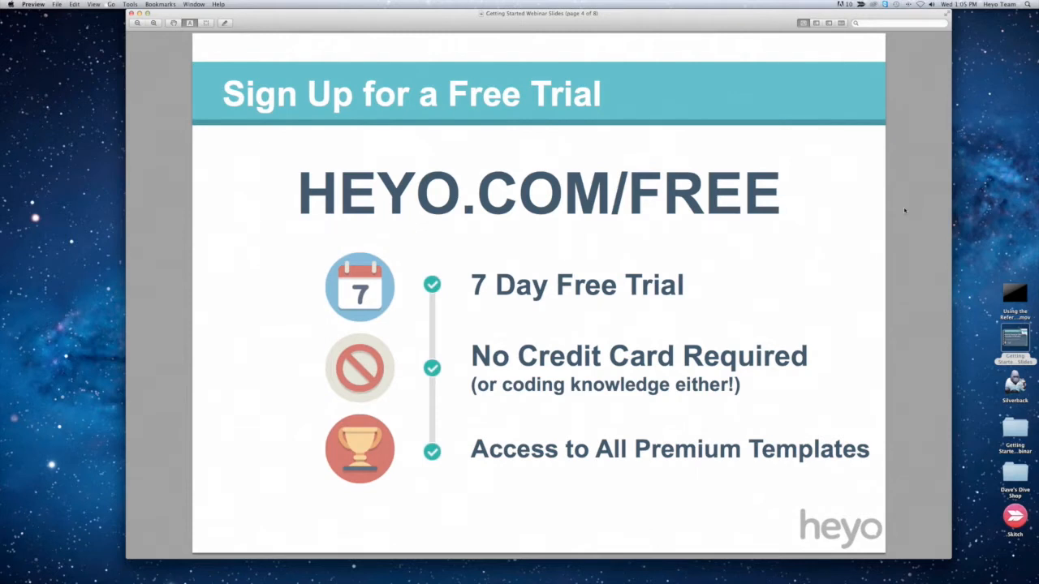
pyautogui.scroll(-5, 904, 210)
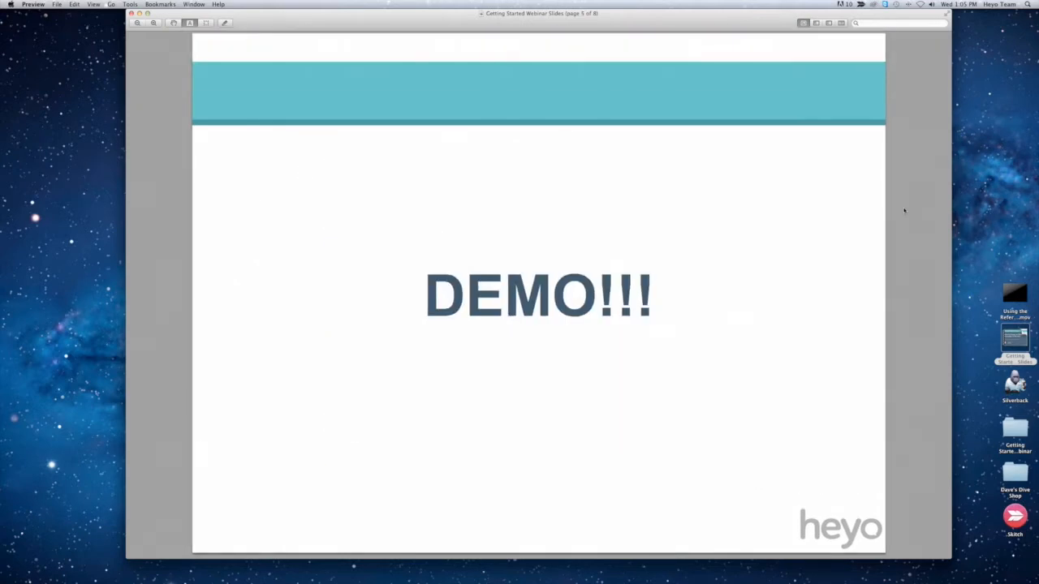
pyautogui.click(139, 13)
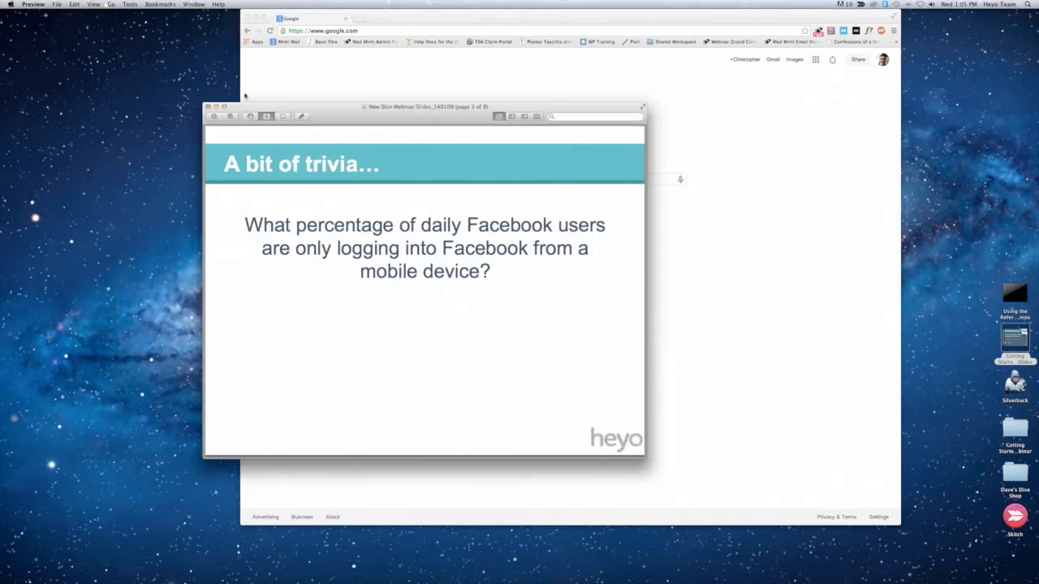
pyautogui.click(208, 107)
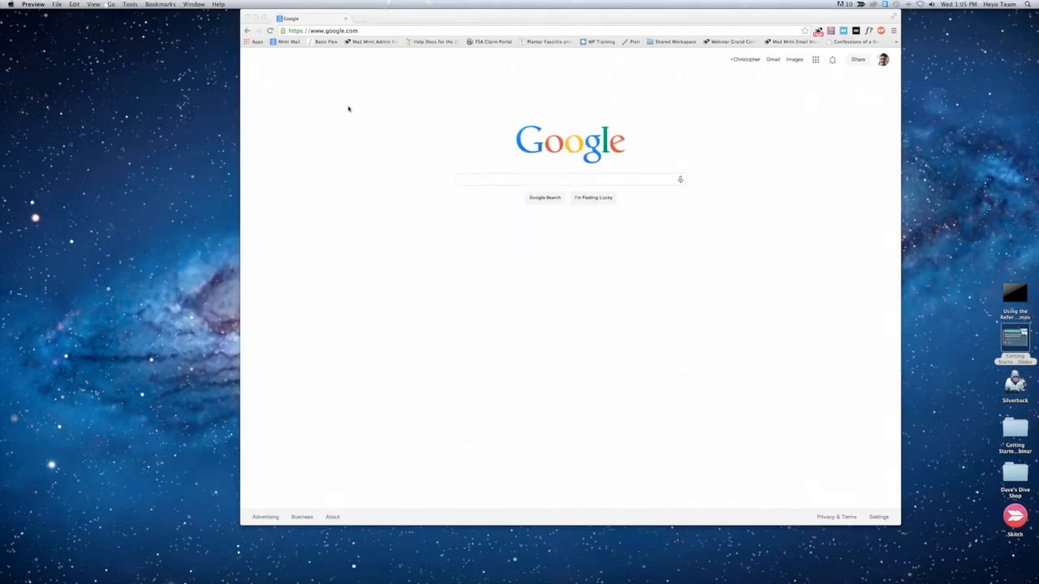
# Step: Switch to Chrome, load heyo.com and enlarge the browser window
pyautogui.click(358, 31)
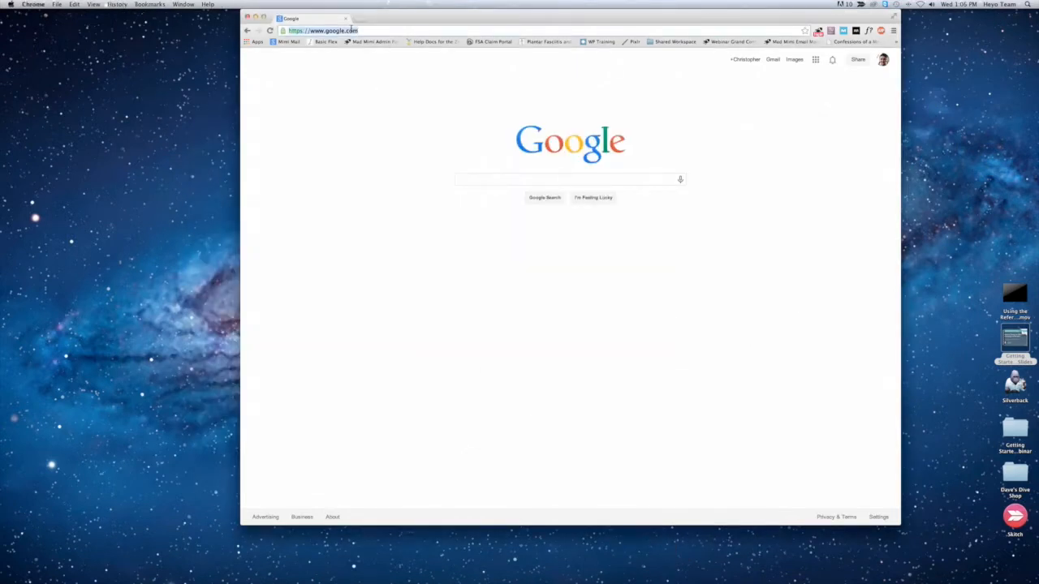
pyautogui.write('heyo.com')
pyautogui.press('Return')
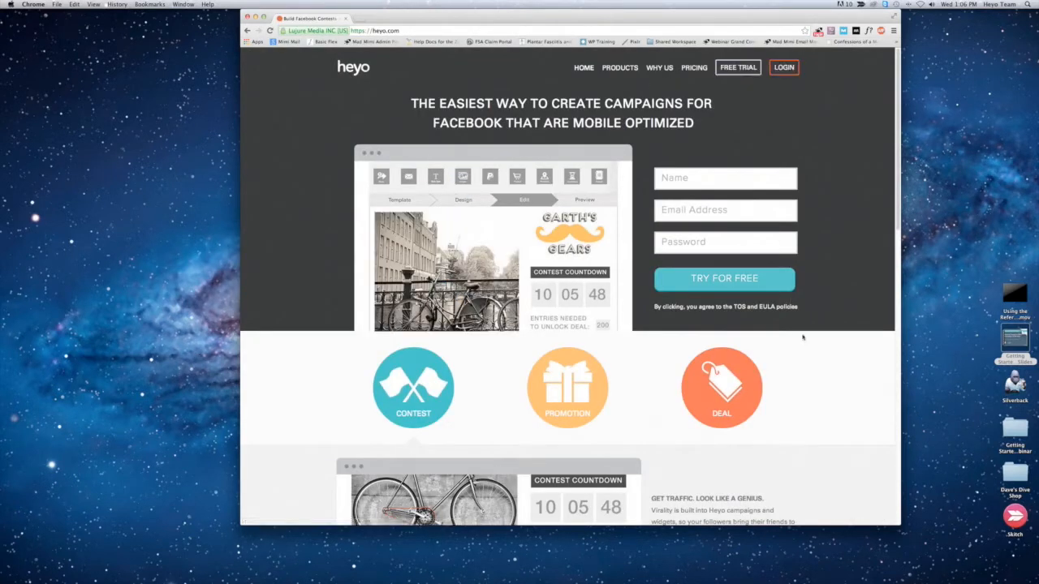
pyautogui.click(896, 523)
pyautogui.moveTo(899, 524); pyautogui.dragTo(937, 553)
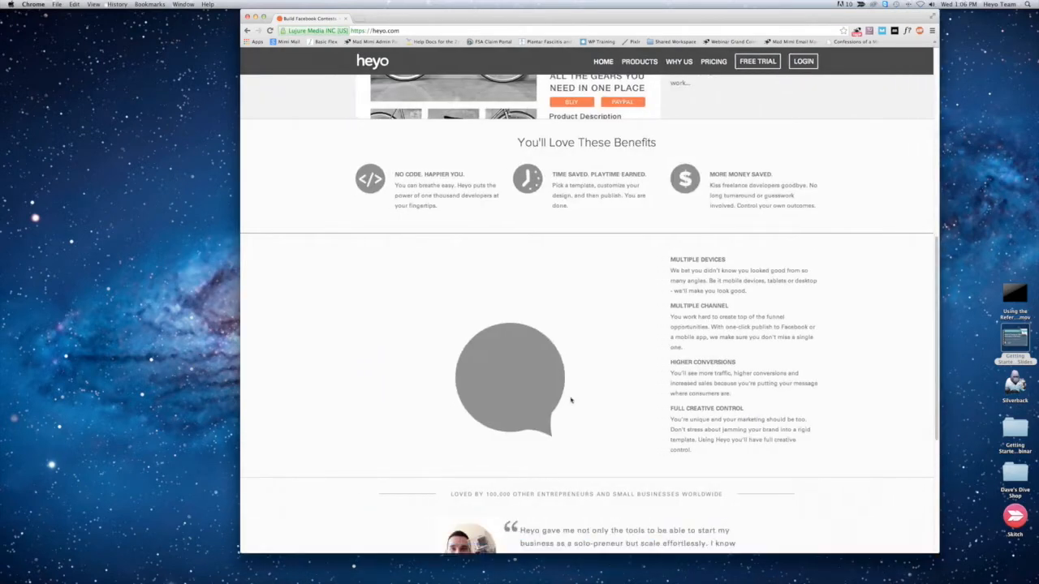
# Step: Log in to Heyo and create a new campaign for the Blacksburg Health and Fitness business
pyautogui.scroll(10, 570, 400)
pyautogui.click(802, 69)
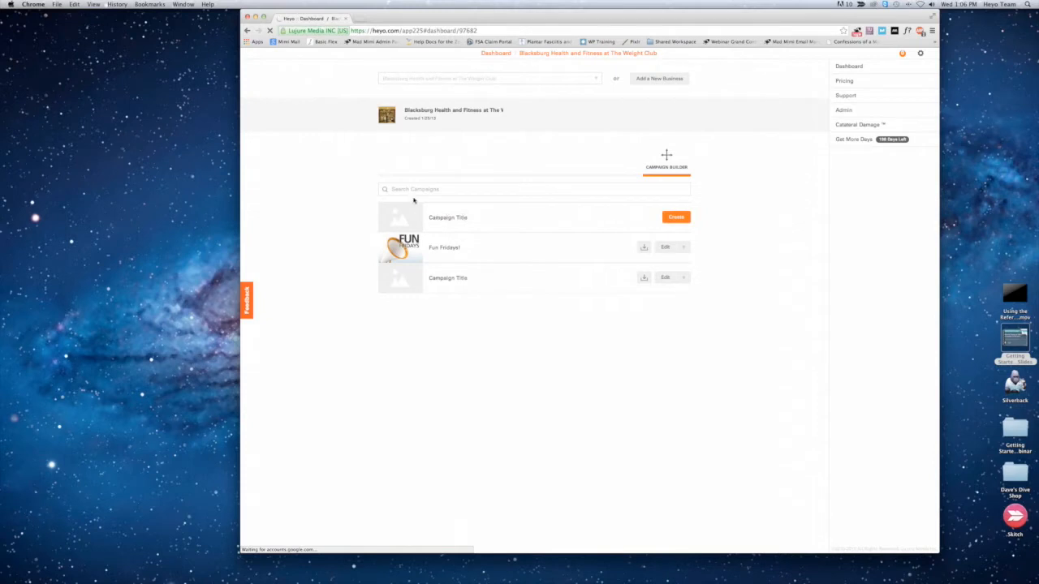
pyautogui.click(676, 220)
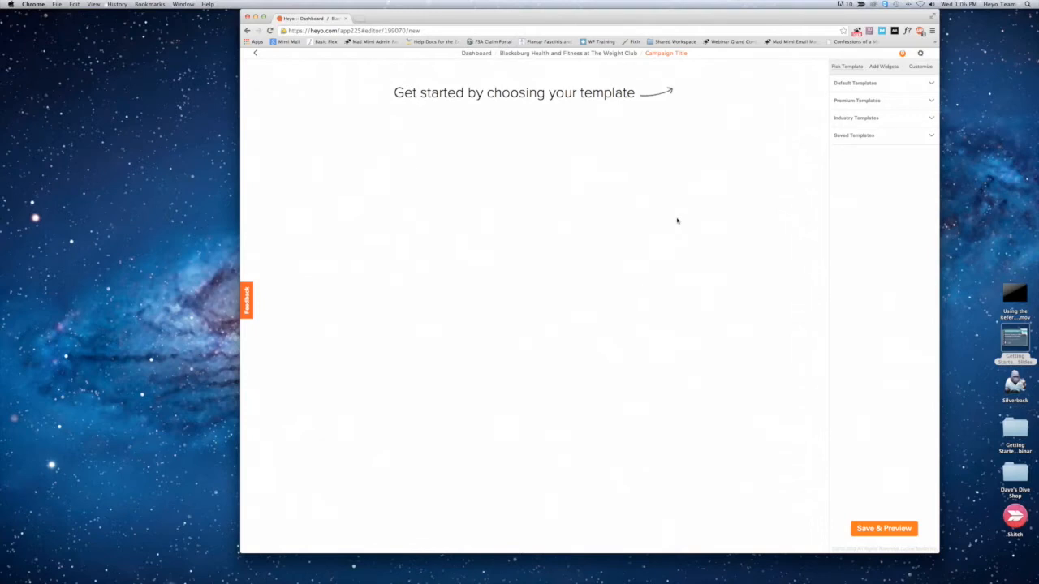
# Step: Preview the Contest, Referral, Group Deal and Sales premium templates one after another
pyautogui.click(888, 102)
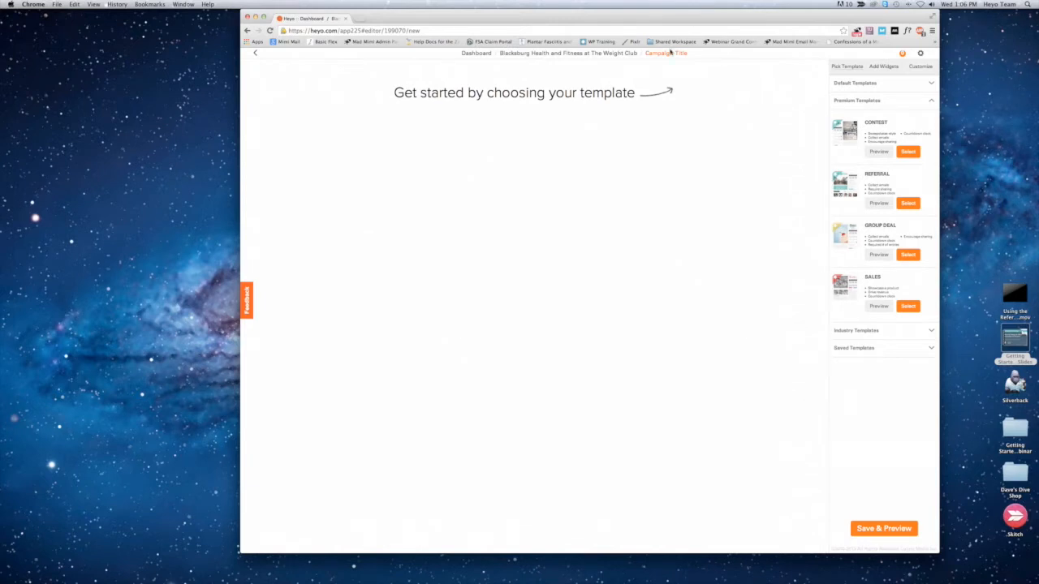
pyautogui.click(836, 133)
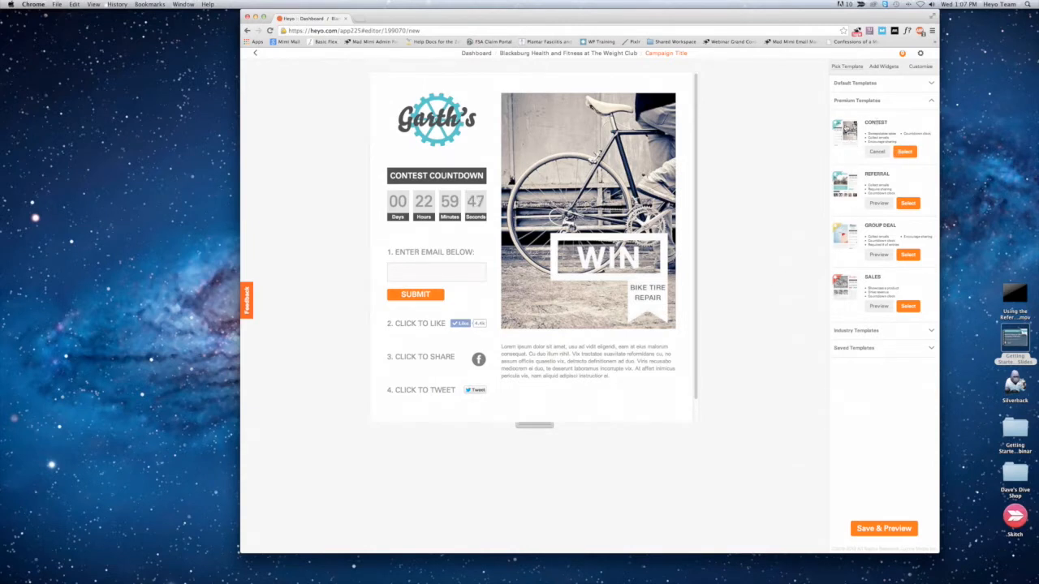
pyautogui.click(845, 187)
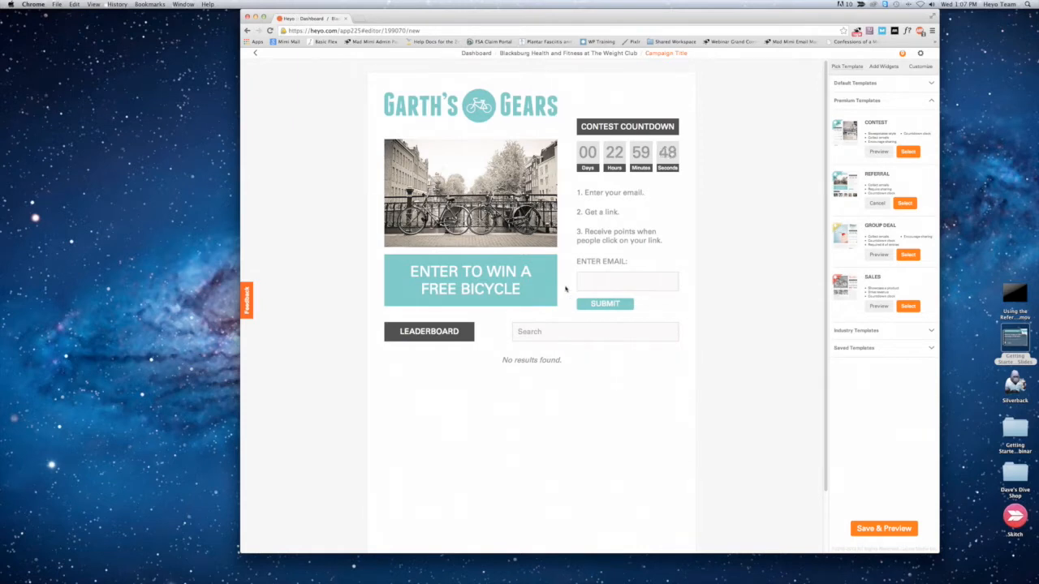
pyautogui.click(855, 236)
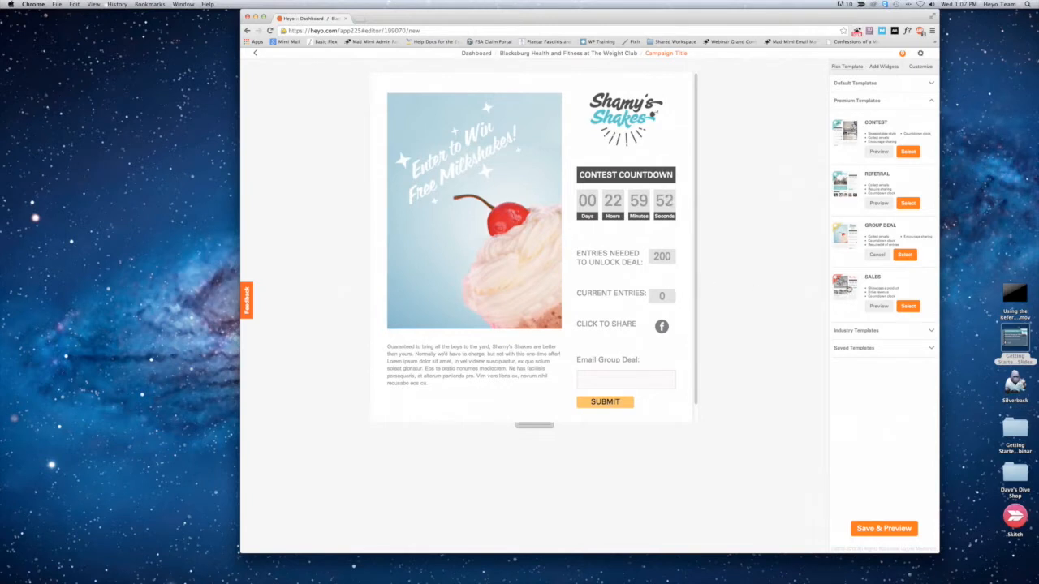
pyautogui.click(846, 286)
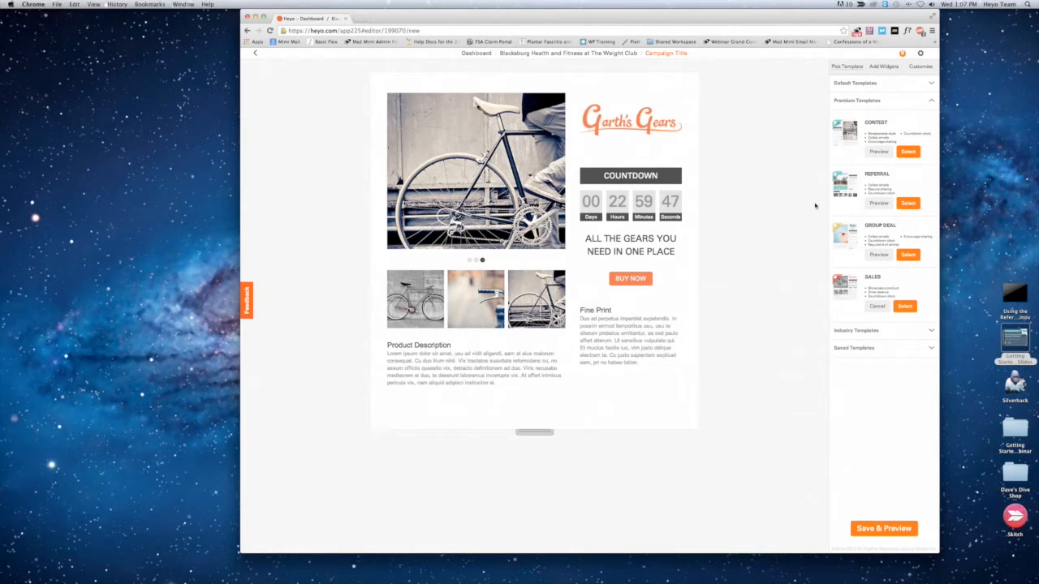
# Step: Apply the premium Contest template to the campaign, accepting the replacement of current work
pyautogui.click(842, 133)
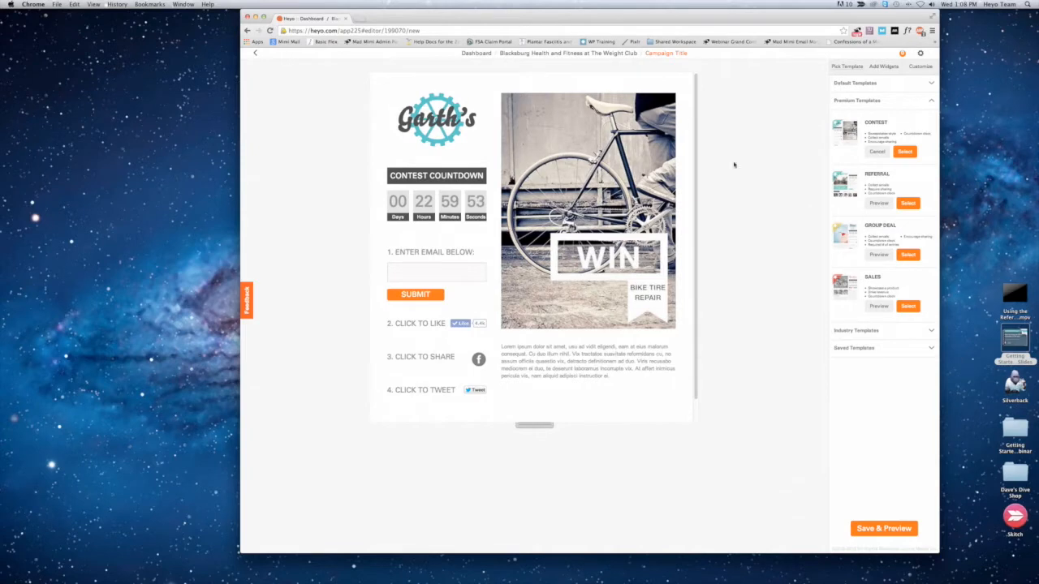
pyautogui.click(906, 151)
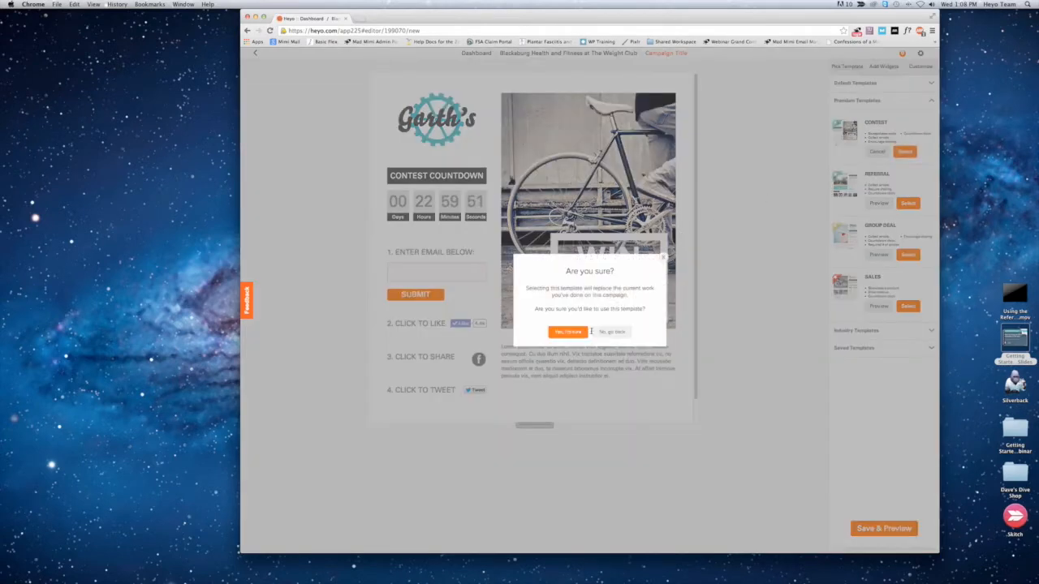
pyautogui.click(562, 333)
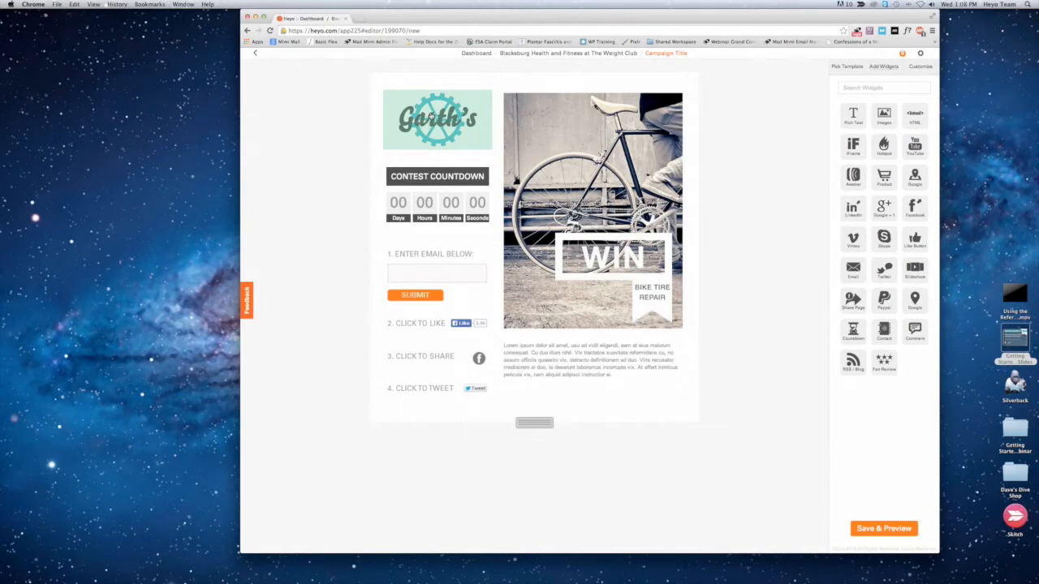
# Step: Replace the template's logo with the Cabo Fish Taco logo PNG from the Cabo Fish Taco folder inside Getting Started Webinar
pyautogui.click(436, 120)
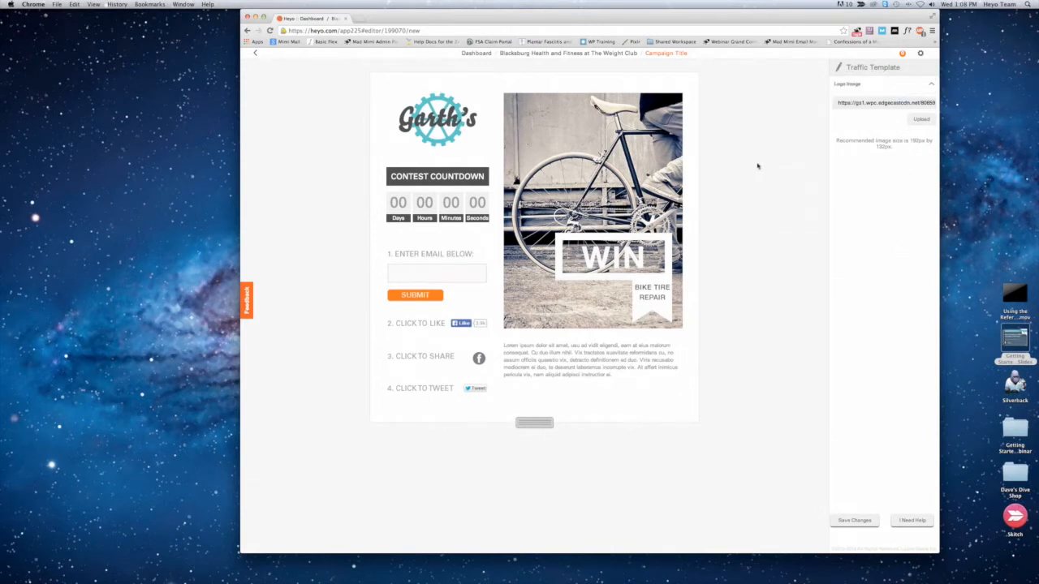
pyautogui.click(905, 120)
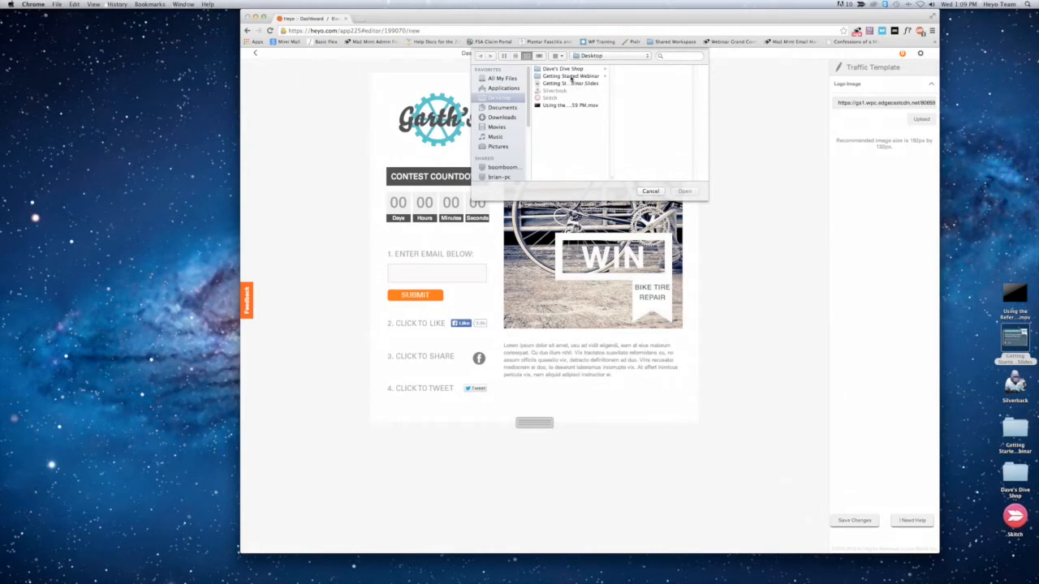
pyautogui.click(571, 77)
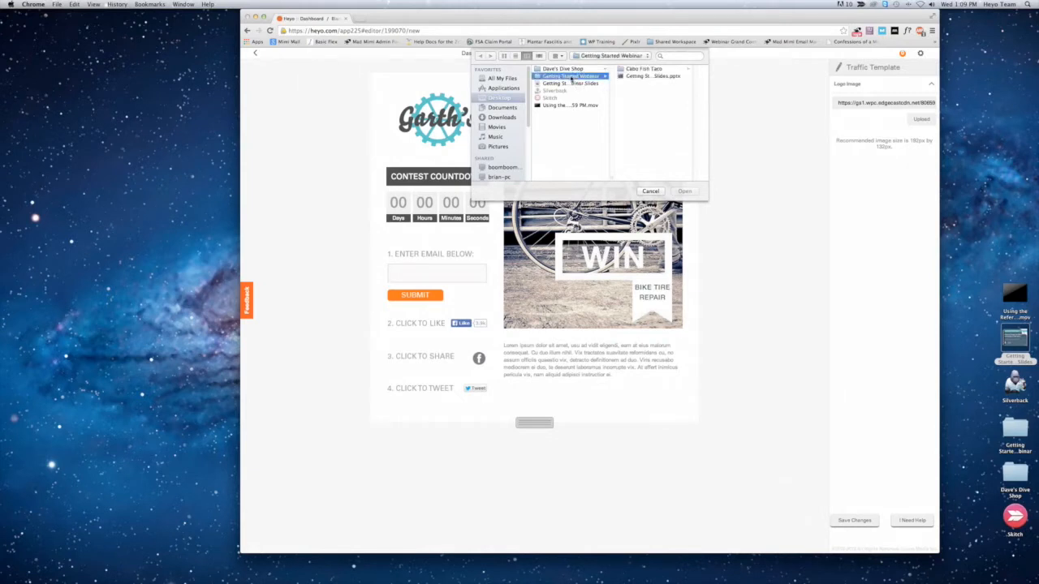
pyautogui.click(640, 70)
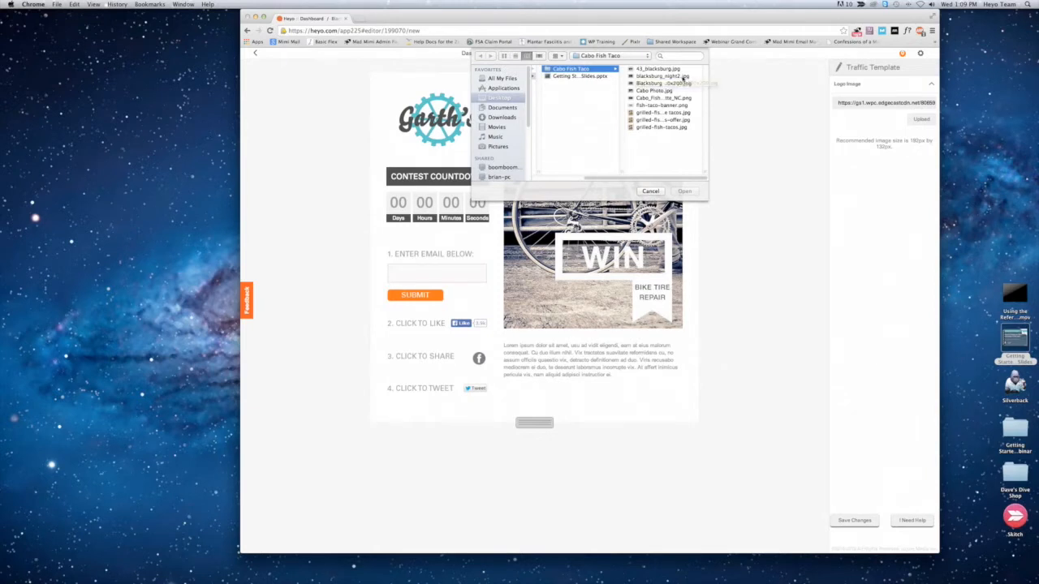
pyautogui.click(650, 77)
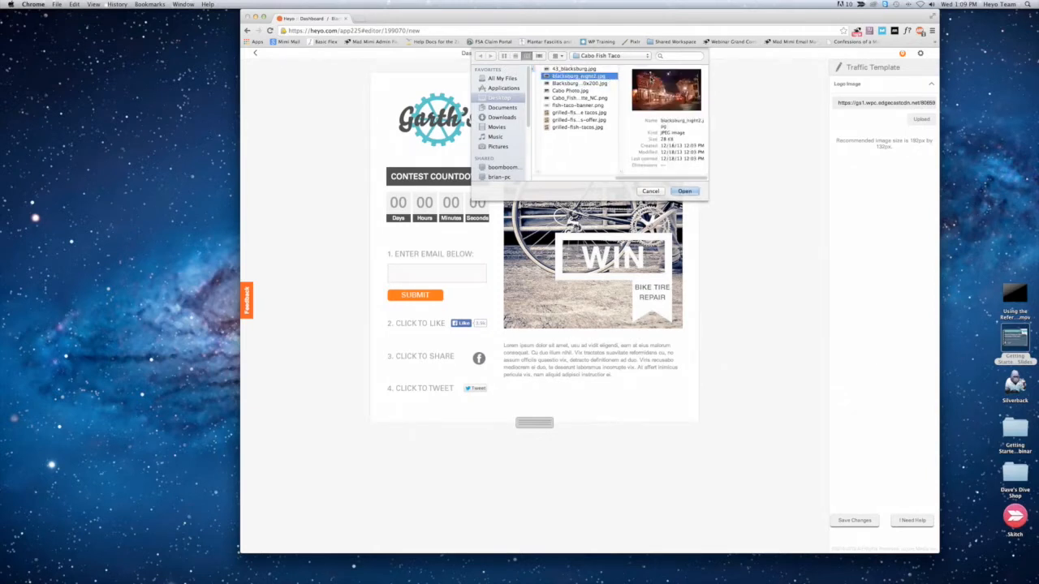
pyautogui.press('Down')
pyautogui.press('Down')
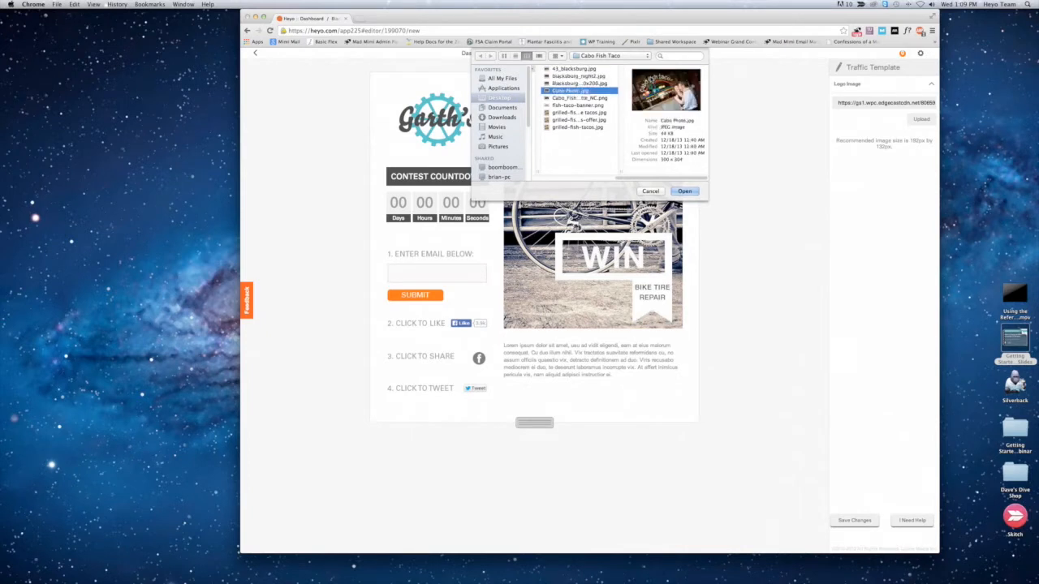
pyautogui.press('Down')
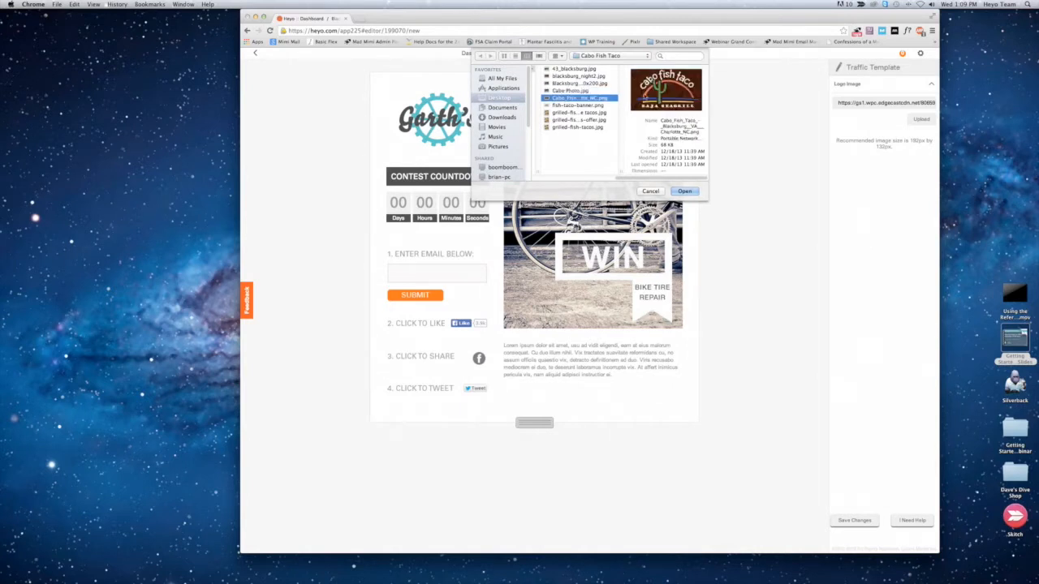
pyautogui.click(686, 192)
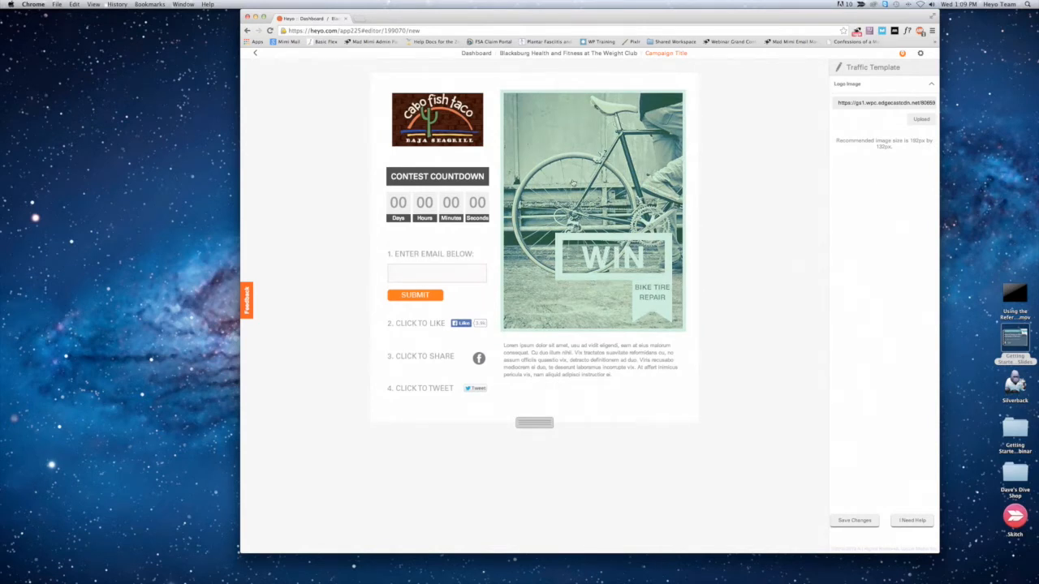
# Step: Replace the main bicycle image with the grilled fish tacos JPG advertising free tacos, from the Cabo Fish Taco folder
pyautogui.click(569, 150)
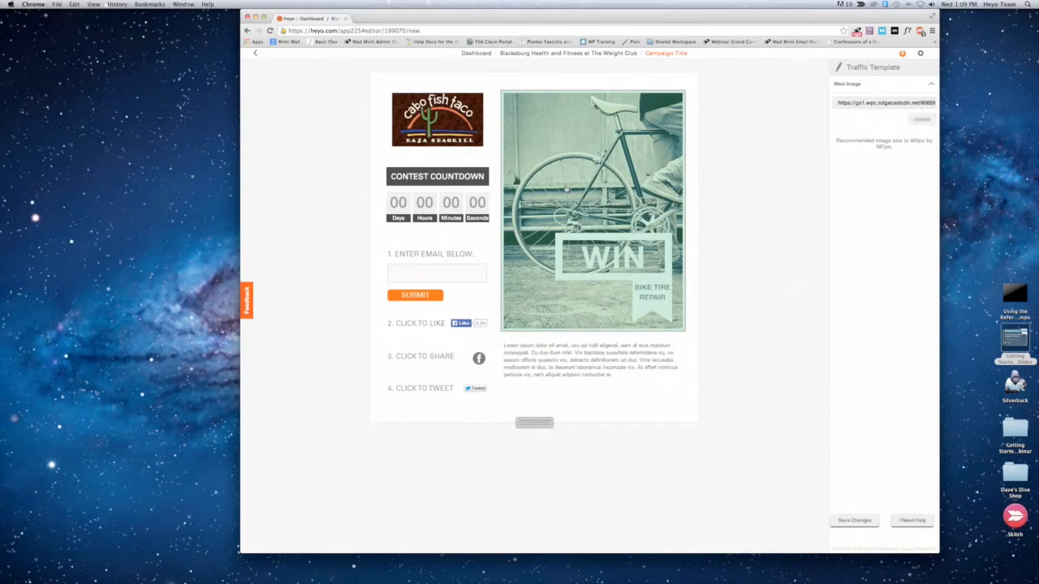
pyautogui.click(918, 120)
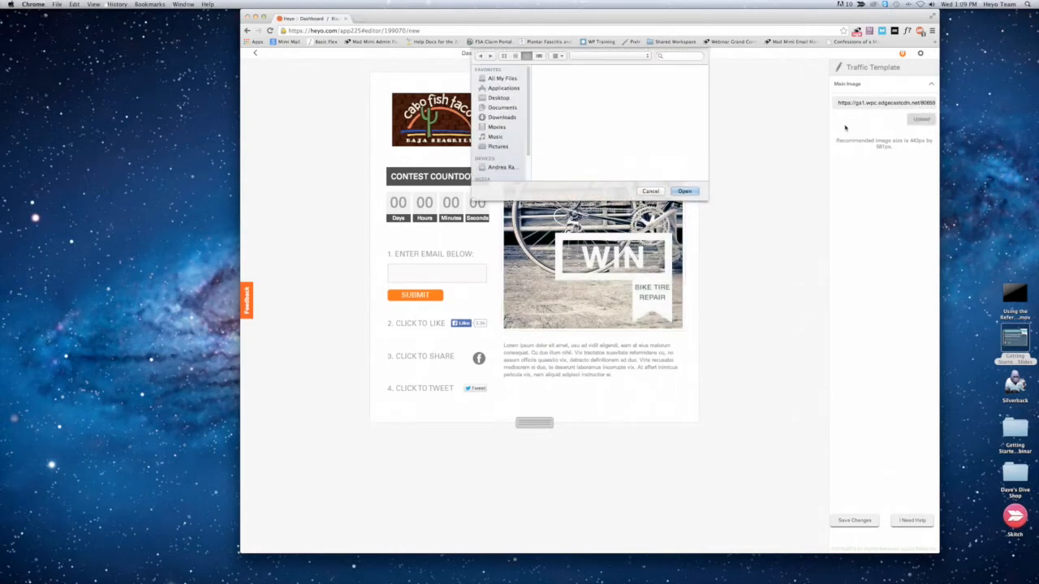
pyautogui.click(644, 77)
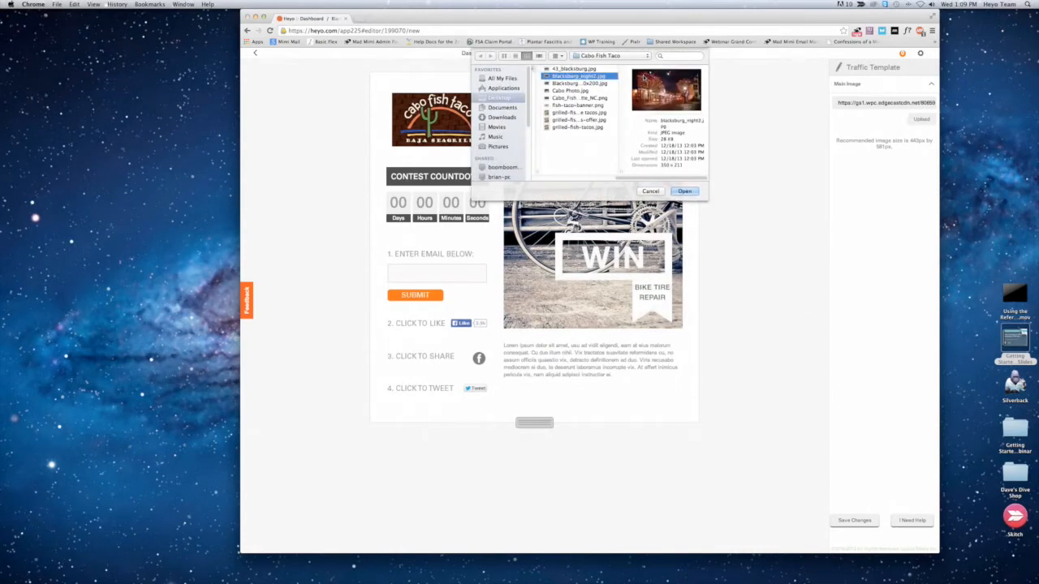
pyautogui.press('Down')
pyautogui.press('Down')
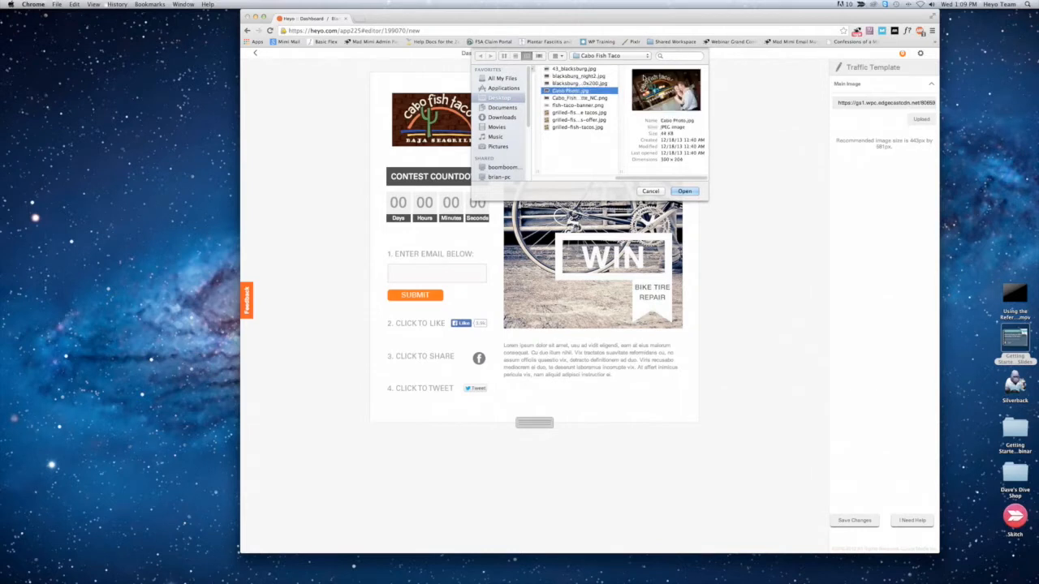
pyautogui.press('Down')
pyautogui.press('Down')
pyautogui.press('Down')
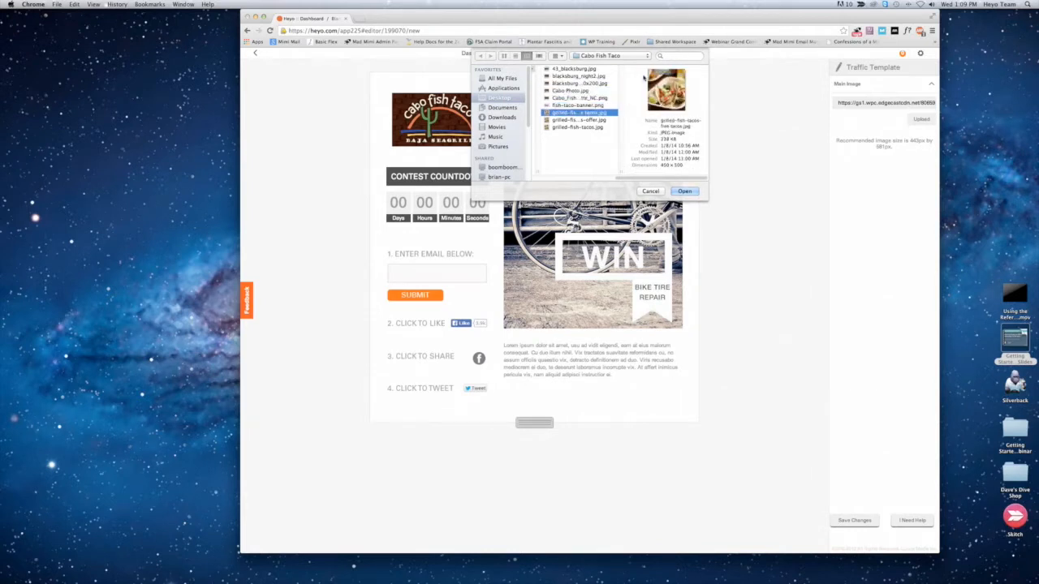
pyautogui.press('Return')
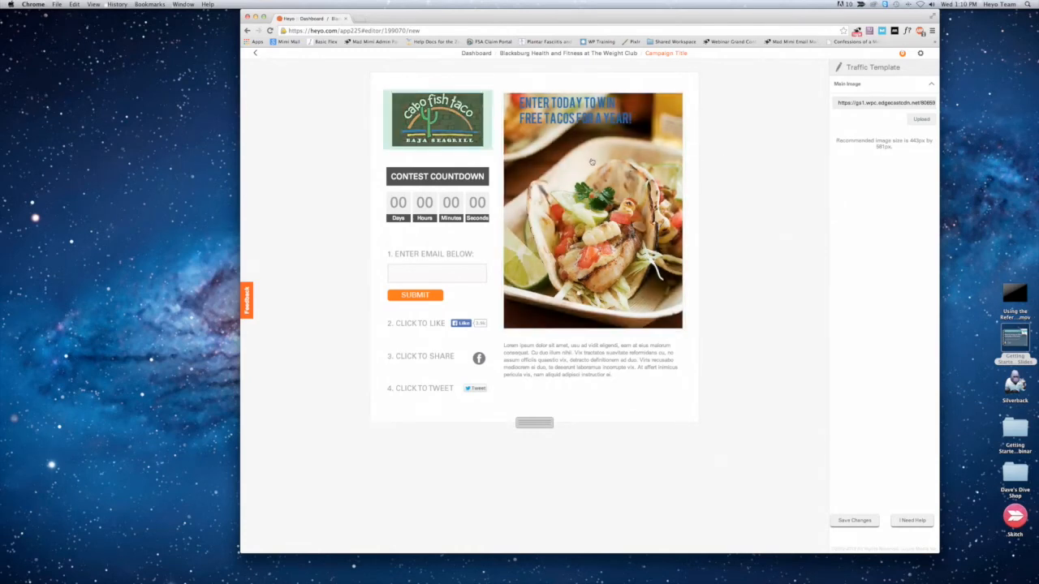
# Step: Set the contest countdown to end on January 29, 2014 at 5:00 PM and save the changes
pyautogui.click(423, 196)
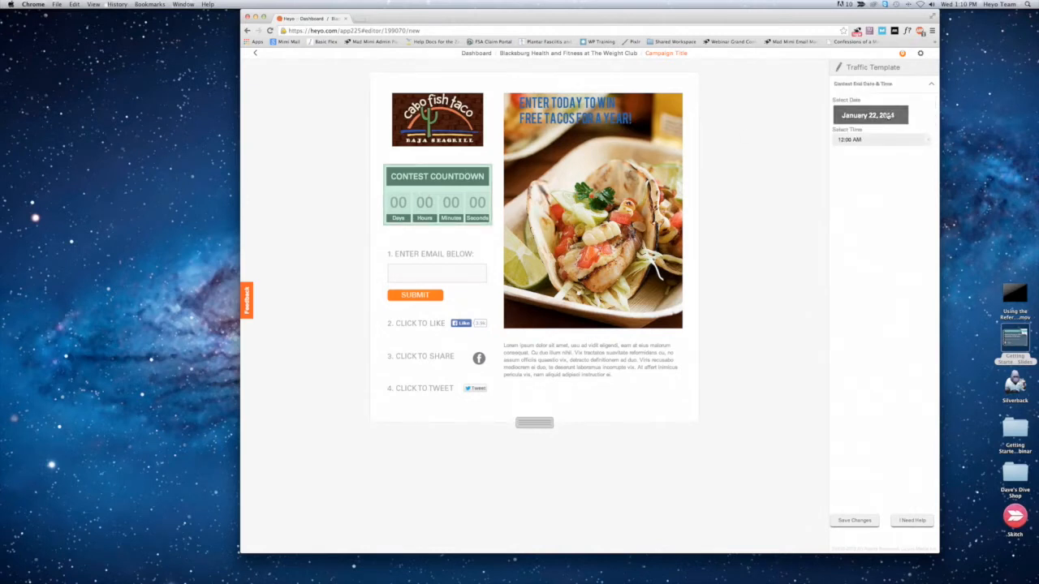
pyautogui.click(890, 116)
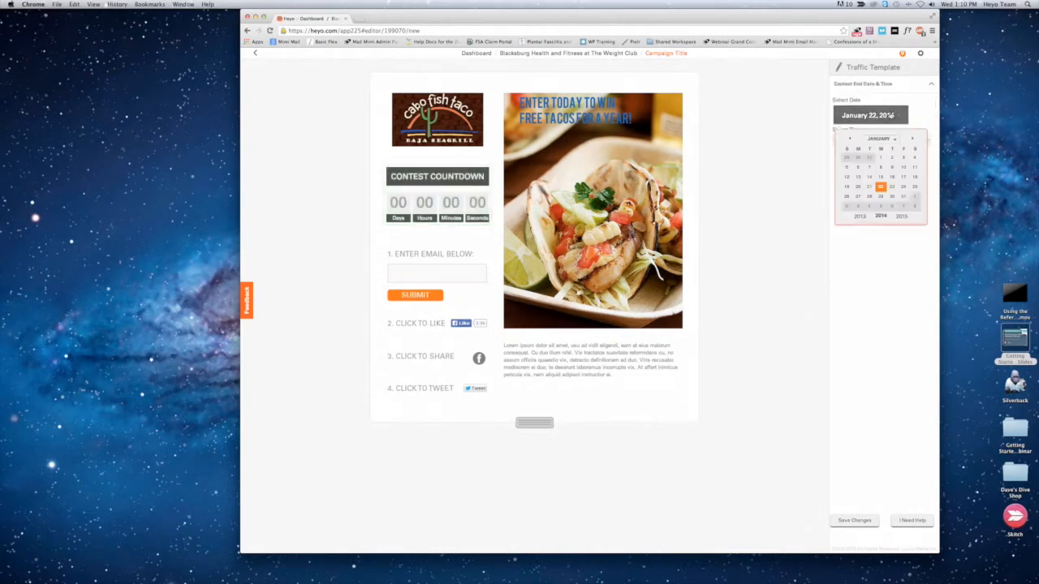
pyautogui.click(880, 197)
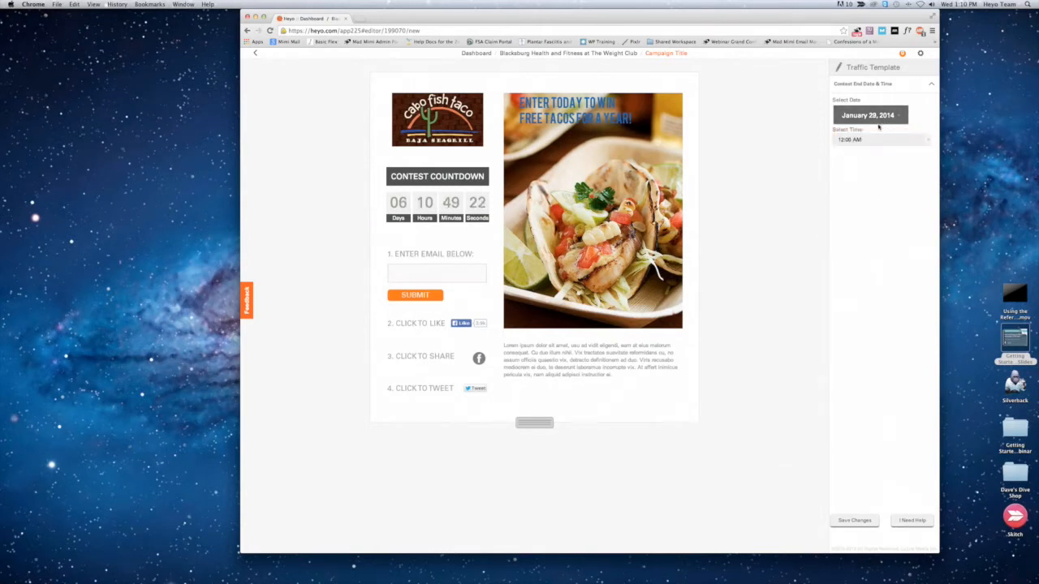
pyautogui.click(928, 139)
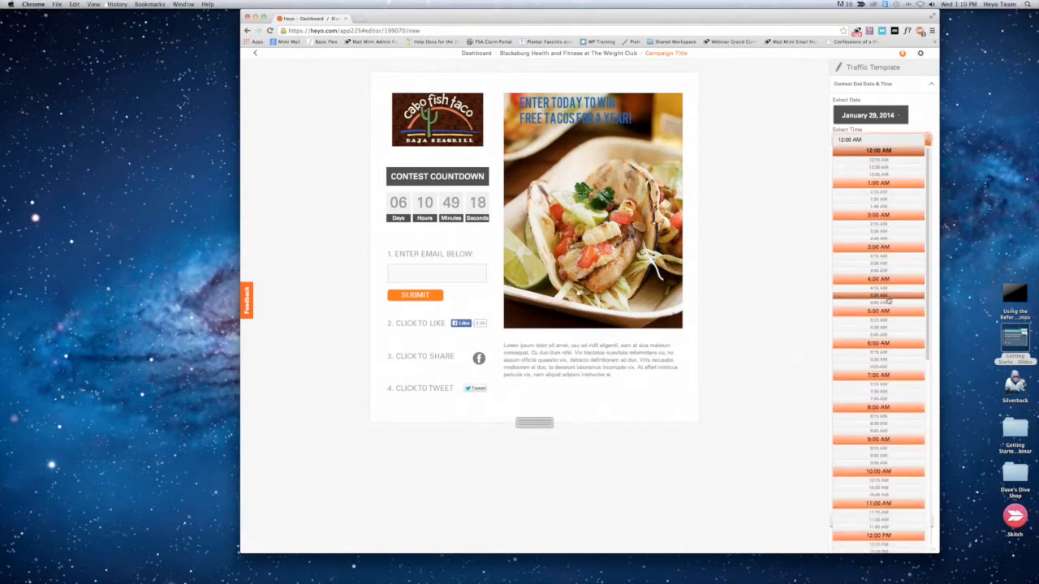
pyautogui.scroll(-4, 879, 357)
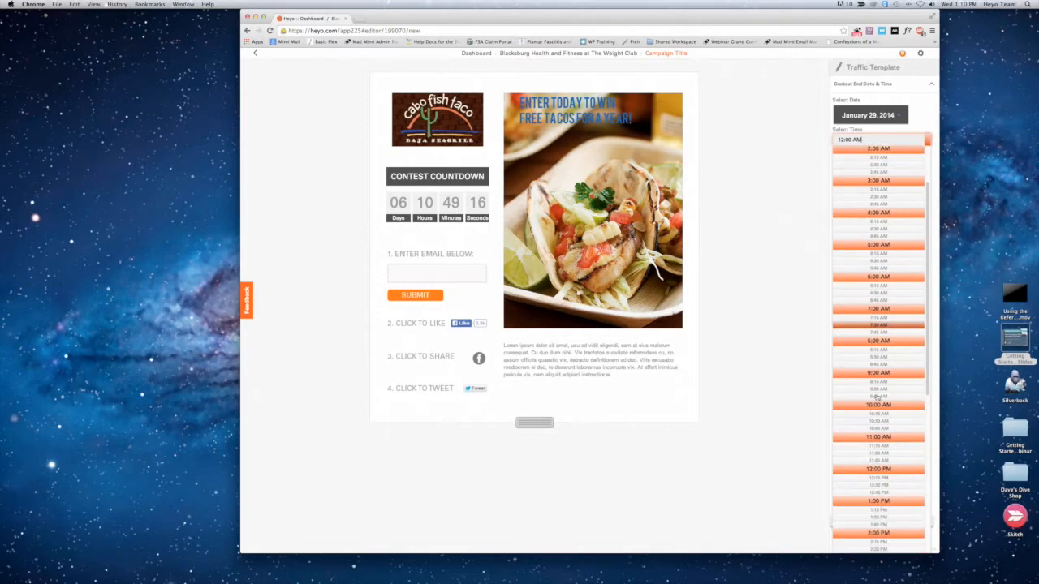
pyautogui.scroll(-2, 877, 397)
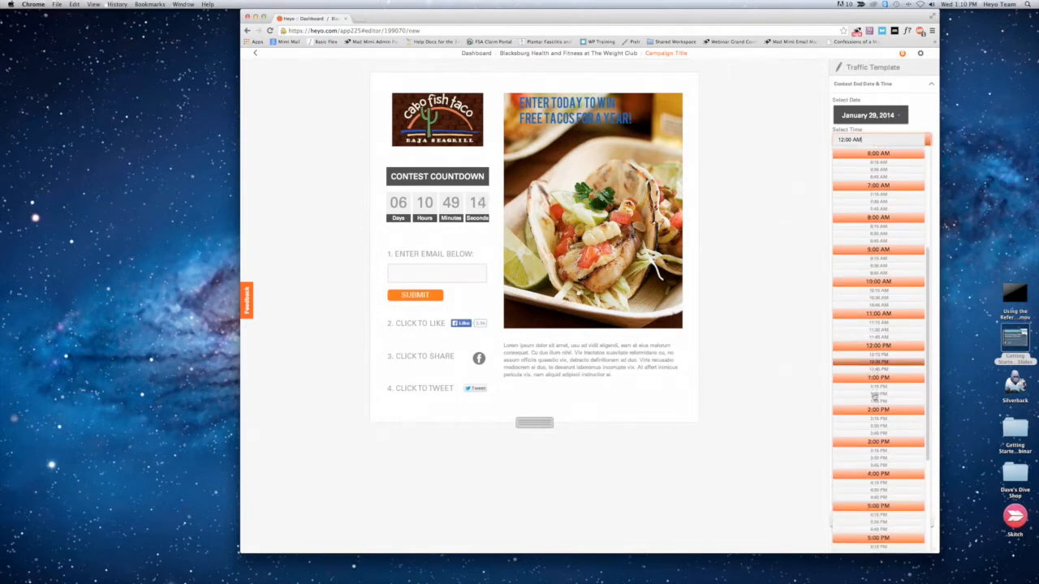
pyautogui.scroll(-1, 868, 418)
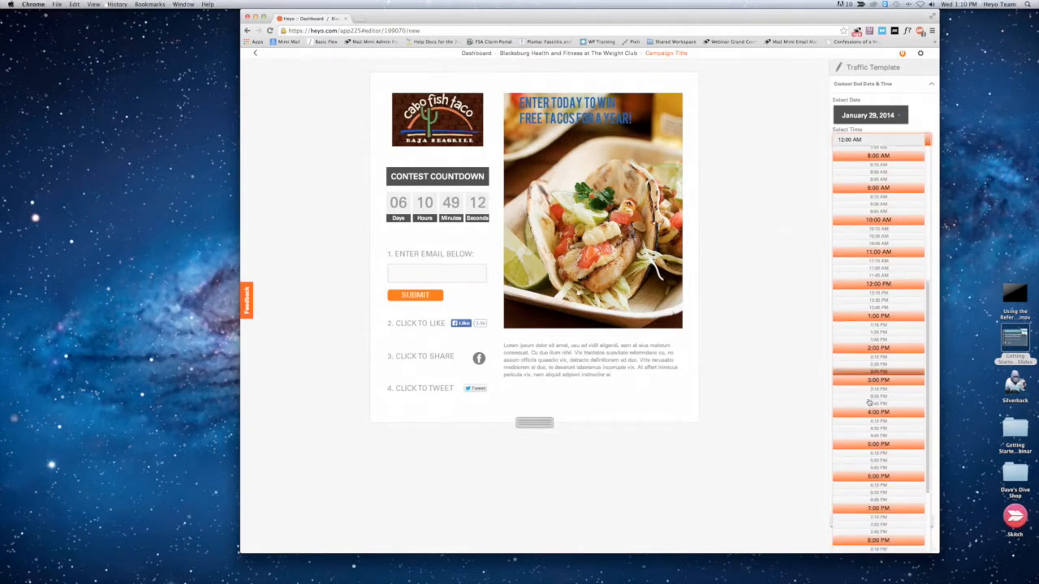
pyautogui.click(866, 443)
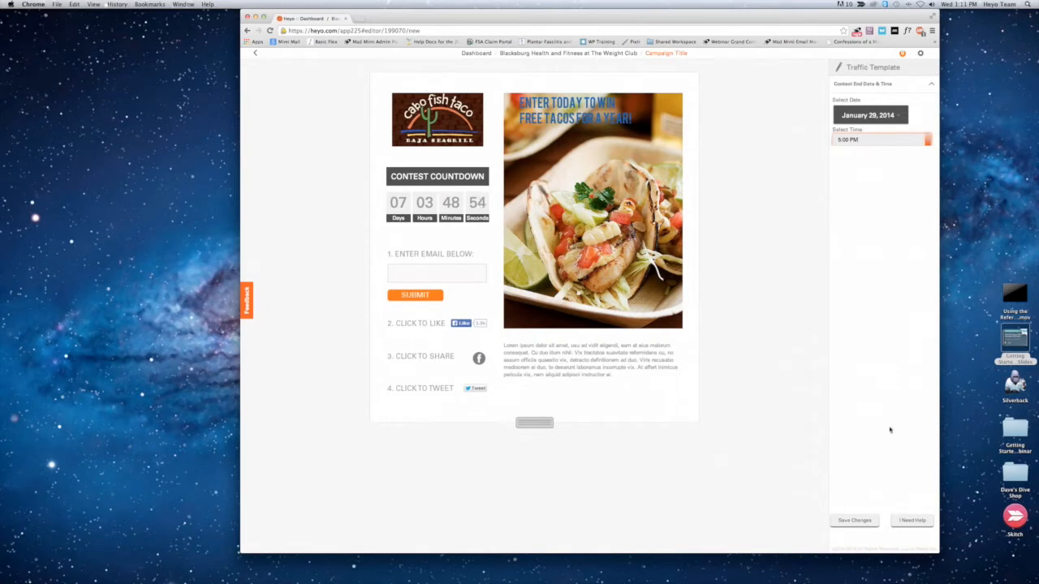
pyautogui.click(864, 523)
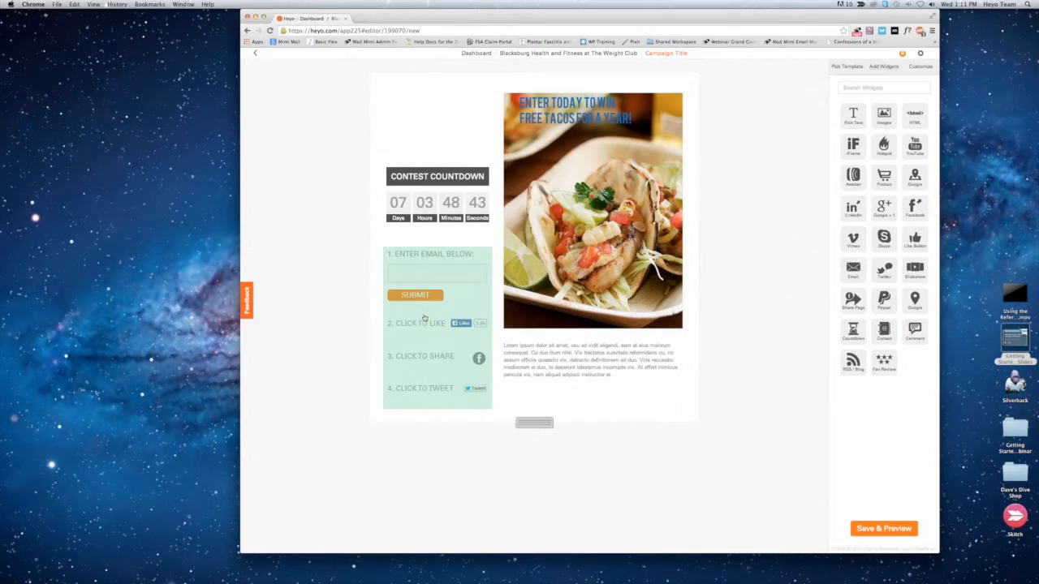
# Step: Open the share settings of the contest entry section and select the existing link to share for replacement
pyautogui.click(422, 305)
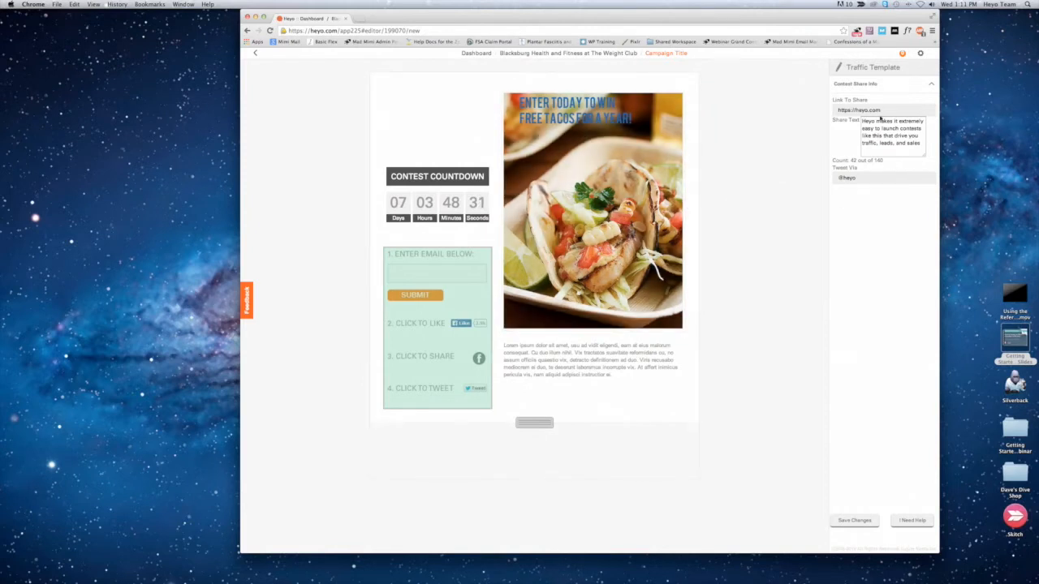
pyautogui.click(894, 109)
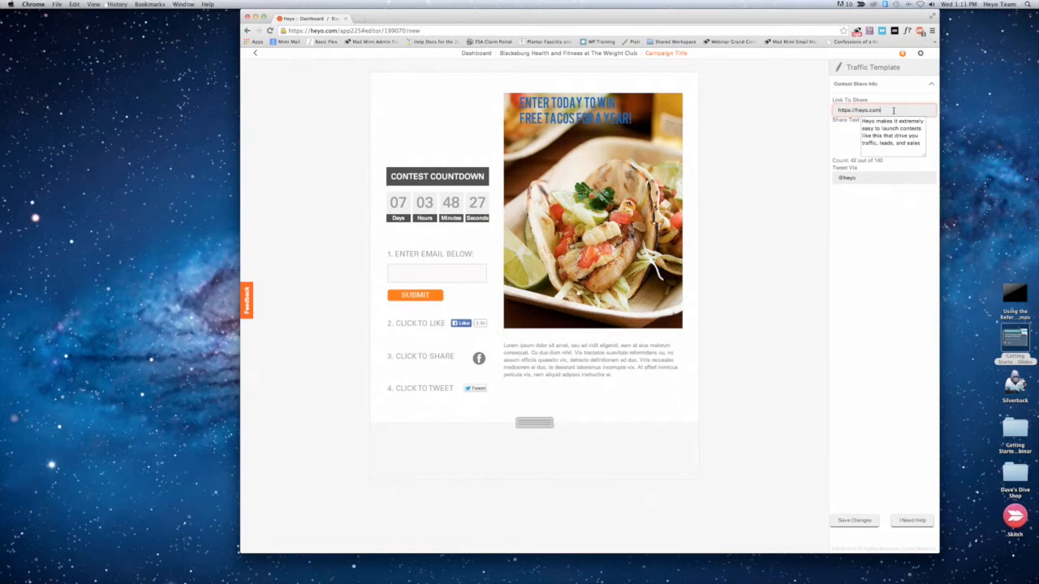
pyautogui.moveTo(894, 109); pyautogui.dragTo(818, 104)
pyautogui.click(362, 21)
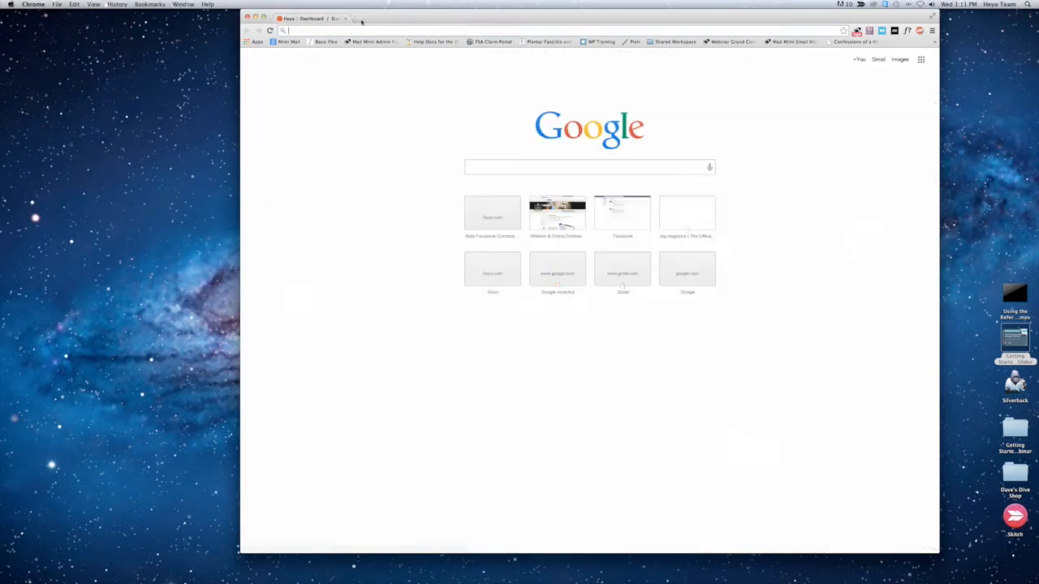
pyautogui.write('facebook.com')
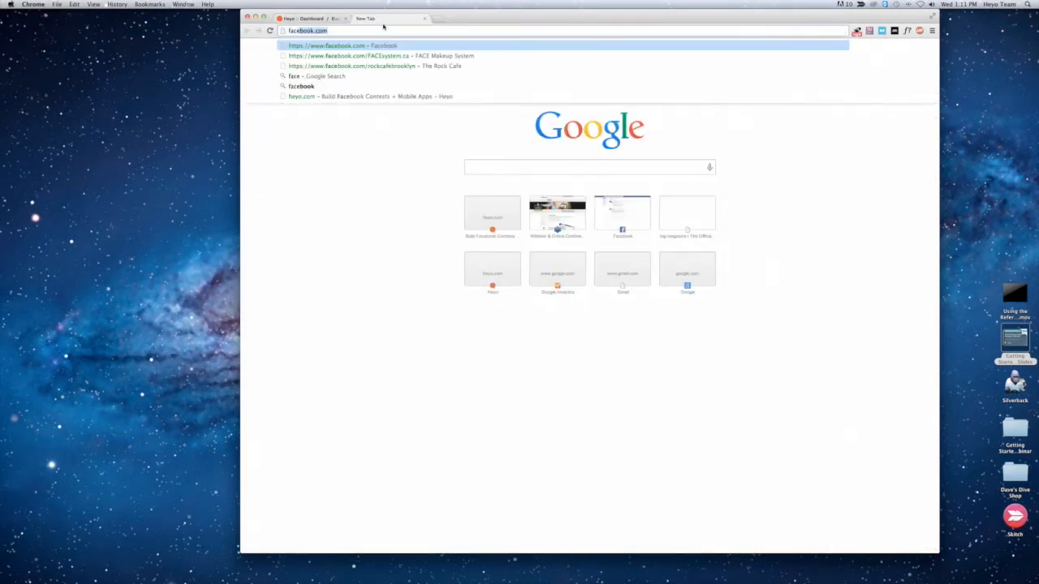
pyautogui.press('Return')
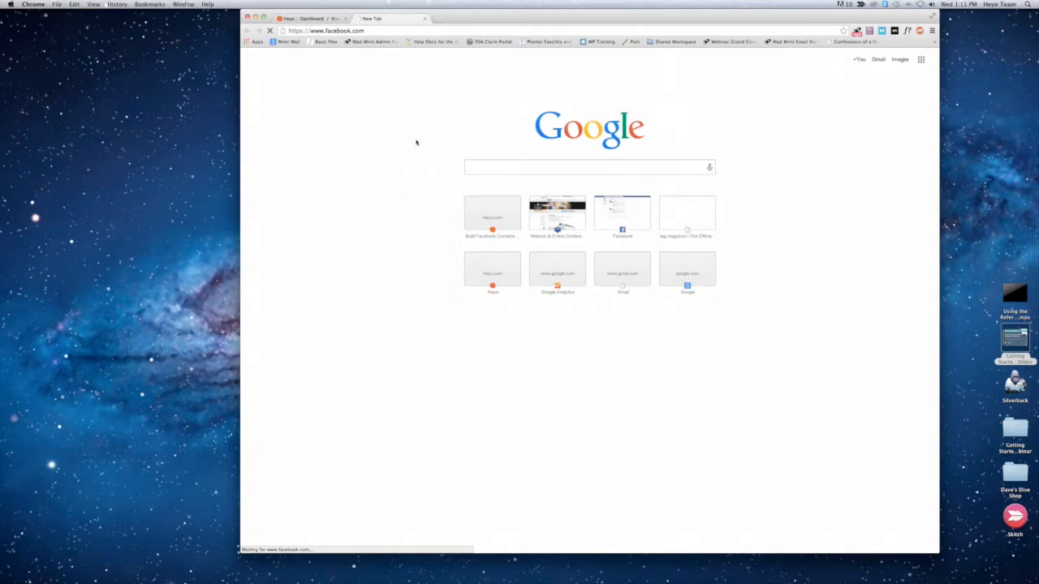
pyautogui.click(386, 30)
pyautogui.press('Return')
pyautogui.click(423, 18)
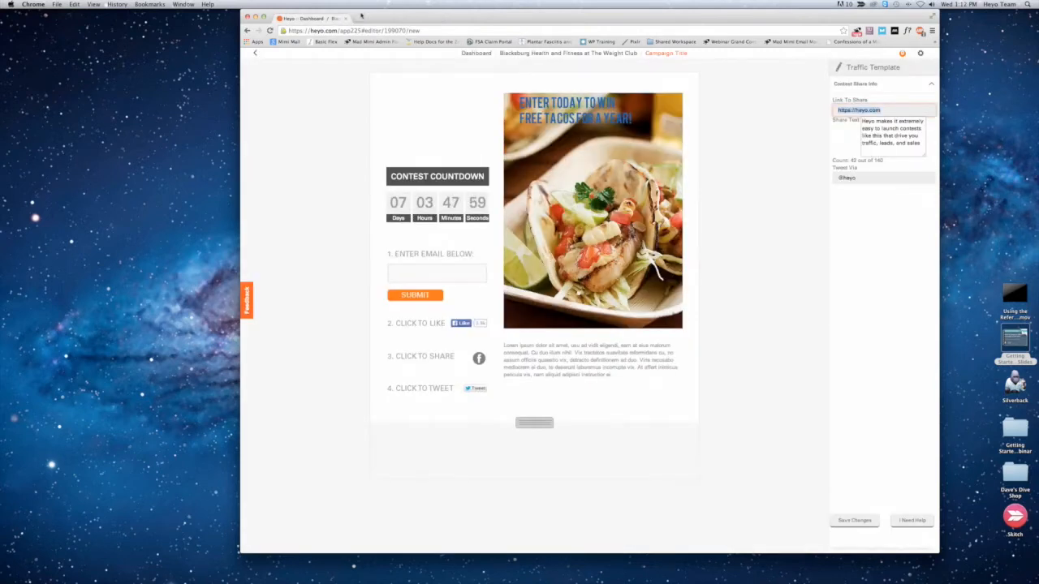
# Step: Open Facebook in a new browser tab, search for "cabo" and go to the Cabo Fish Taco page in Blacksburg, Virginia
pyautogui.click(361, 19)
pyautogui.write('facebook.com')
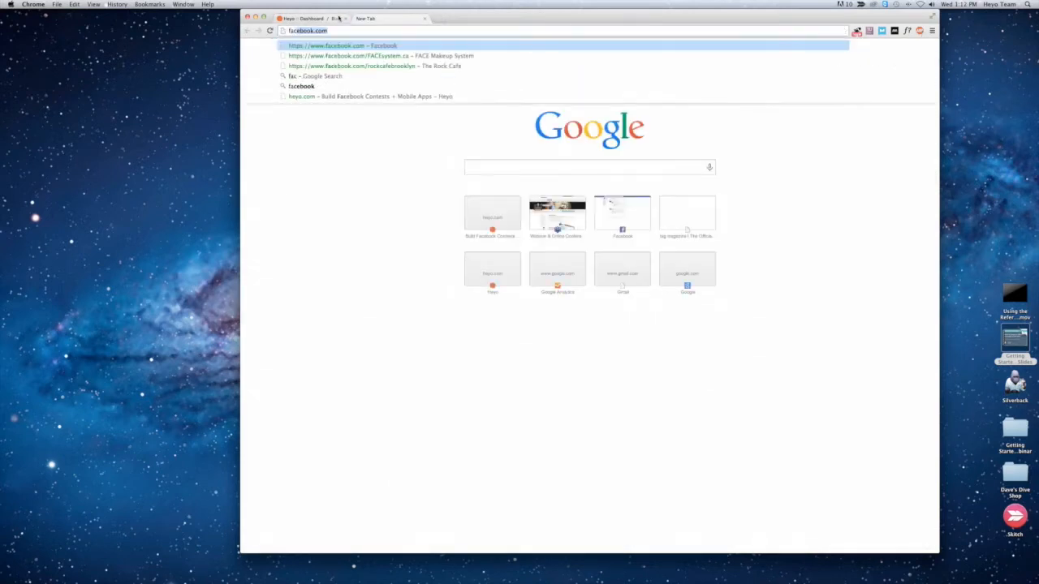
pyautogui.press('Return')
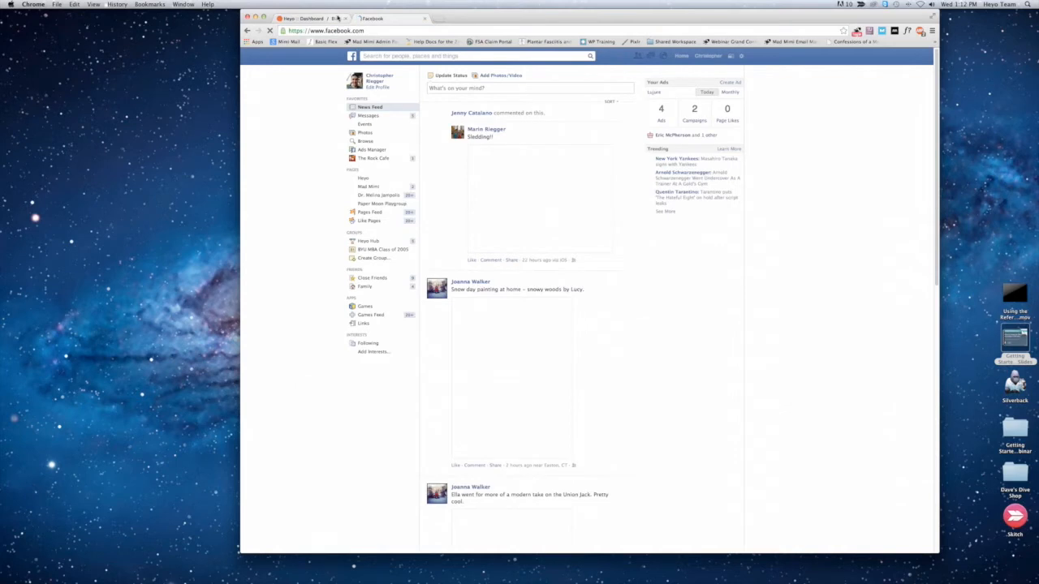
pyautogui.click(459, 56)
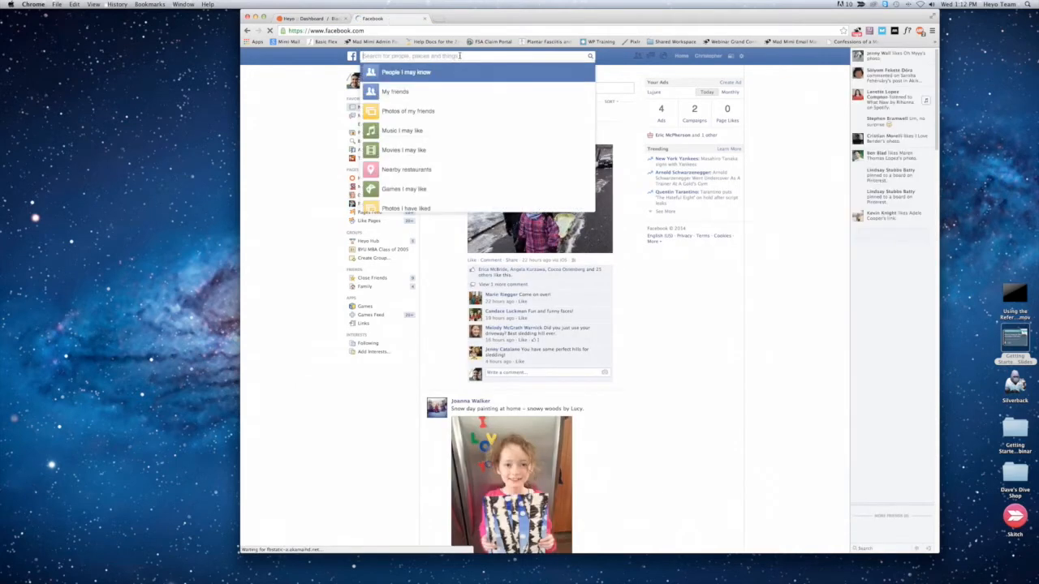
pyautogui.write('cabo')
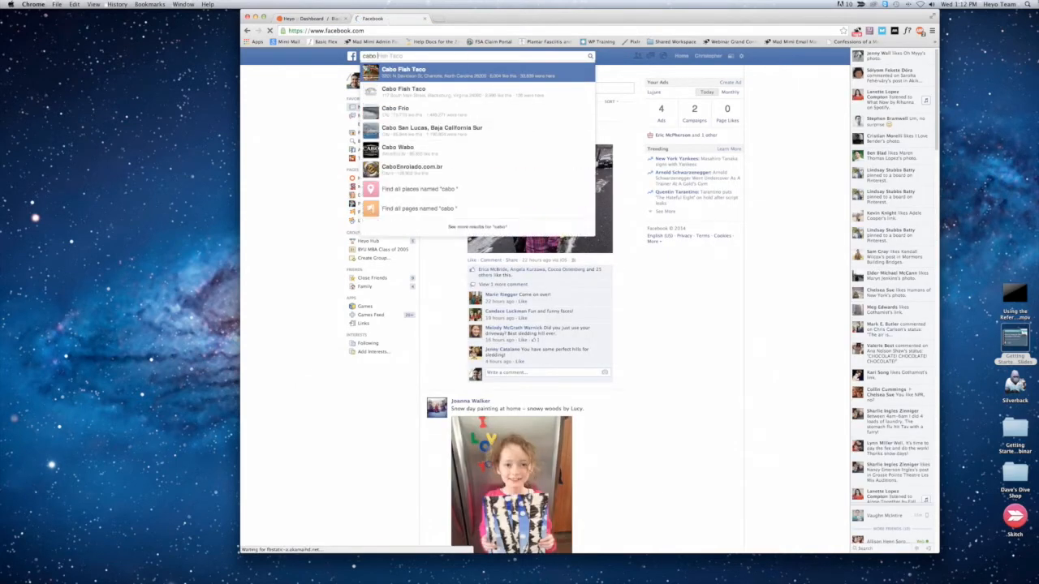
pyautogui.click(406, 95)
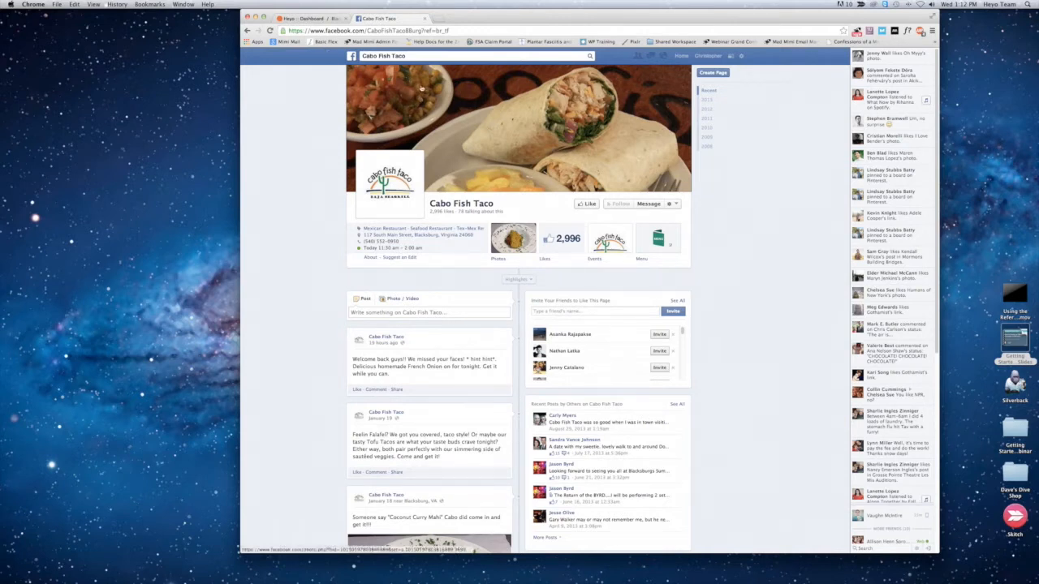
# Step: Copy the Cabo Fish Taco page's web address and paste it as the contest's link to share in Heyo
pyautogui.click(409, 30)
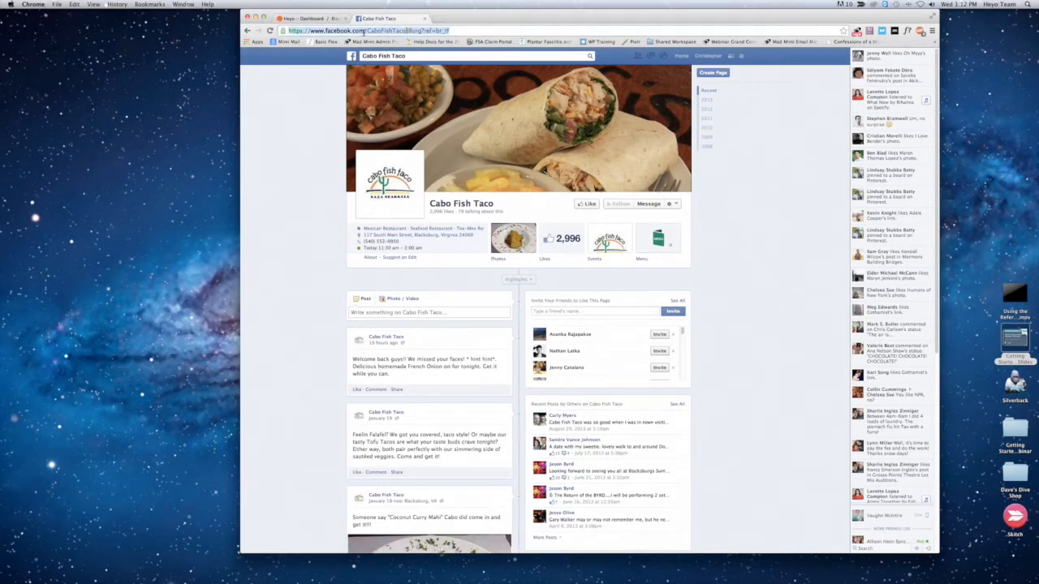
pyautogui.click(312, 18)
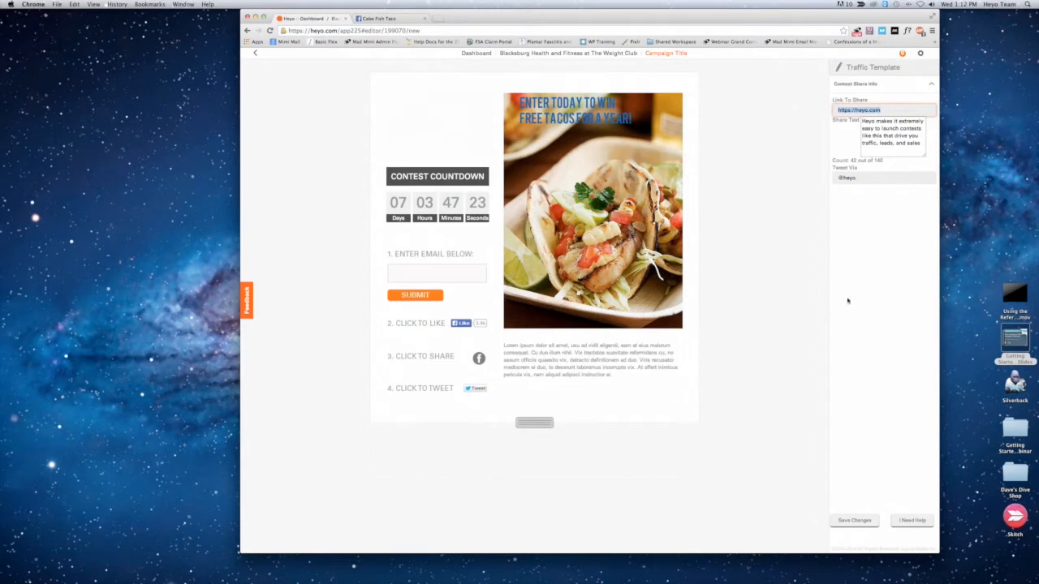
pyautogui.write('https://www.facebook.com/CaboFishTacoBBurg?ref=ts&fref=ts')
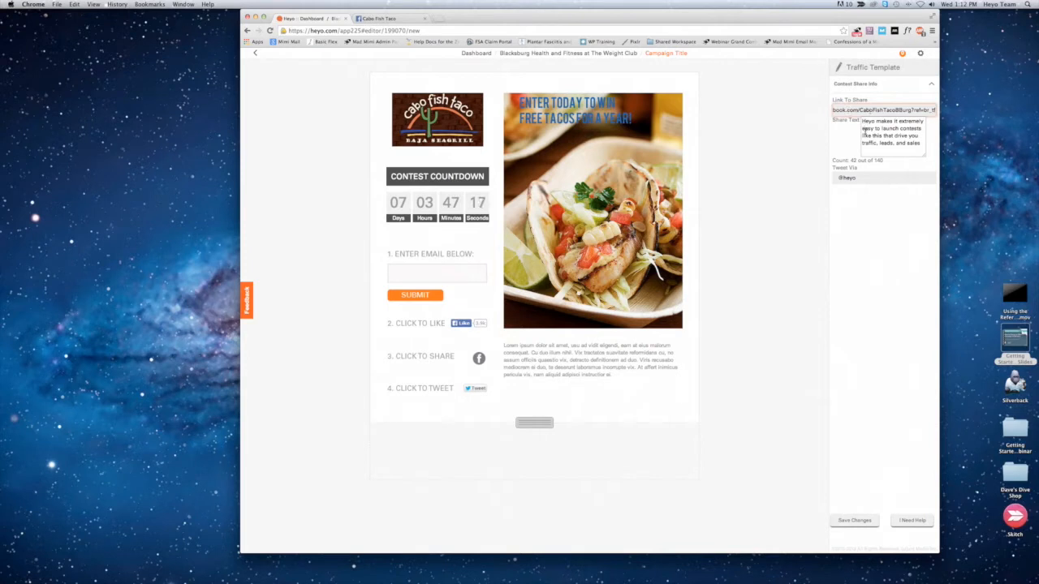
pyautogui.moveTo(862, 177); pyautogui.dragTo(835, 174)
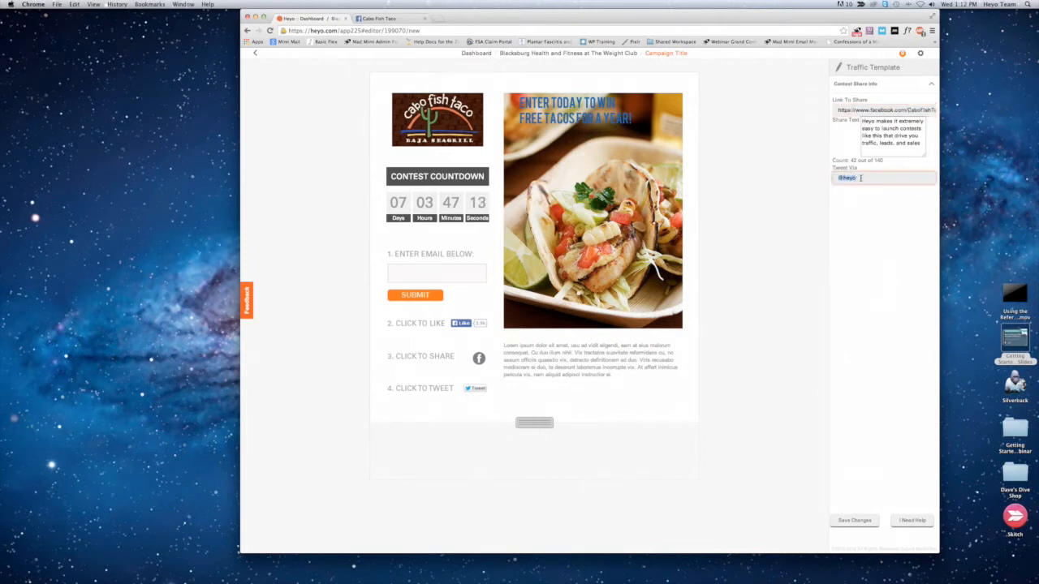
pyautogui.write('@CaboFishTaco')
# Step: Replace the share text with a message that Cabo Fish Taco serves amazing food, and save the changes
pyautogui.moveTo(920, 145); pyautogui.dragTo(848, 114)
pyautogui.write('Cabo Fi')
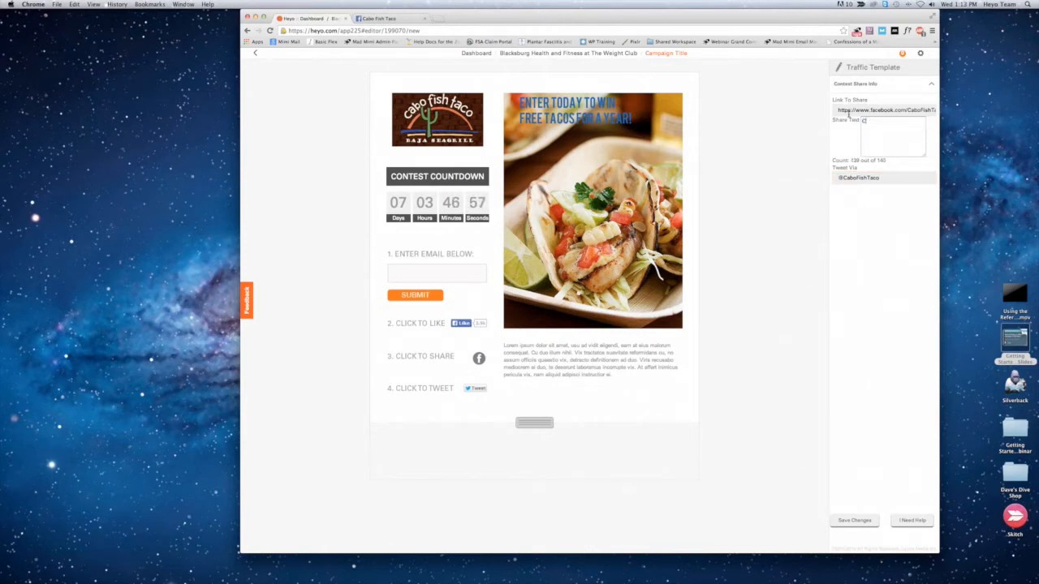
pyautogui.write('sh Taco serves amazing foo')
pyautogui.click(841, 525)
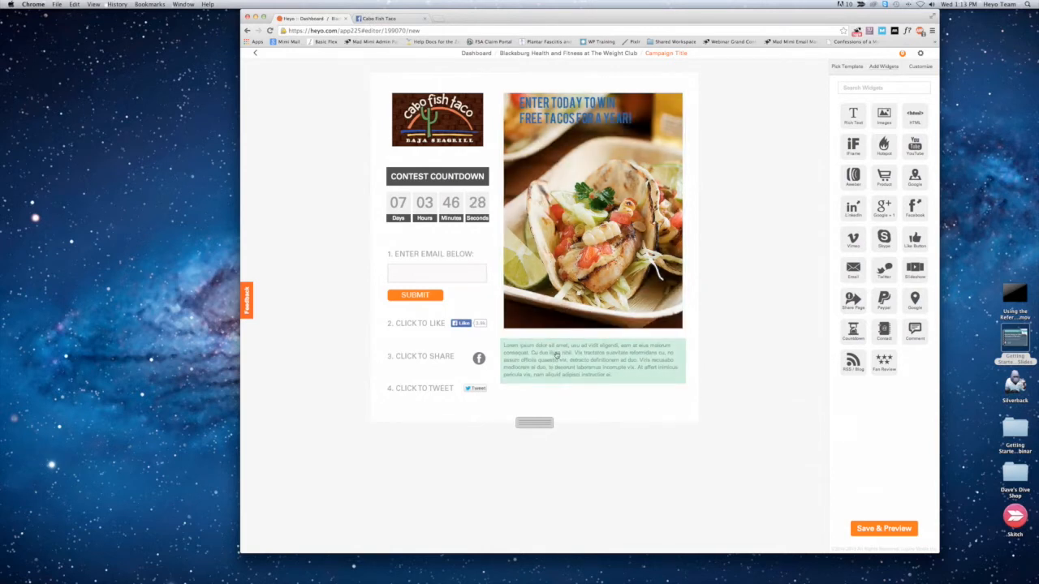
# Step: Replace the placeholder description below the main image with "You must be 18 years or older to enter."
pyautogui.click(558, 355)
pyautogui.click(866, 243)
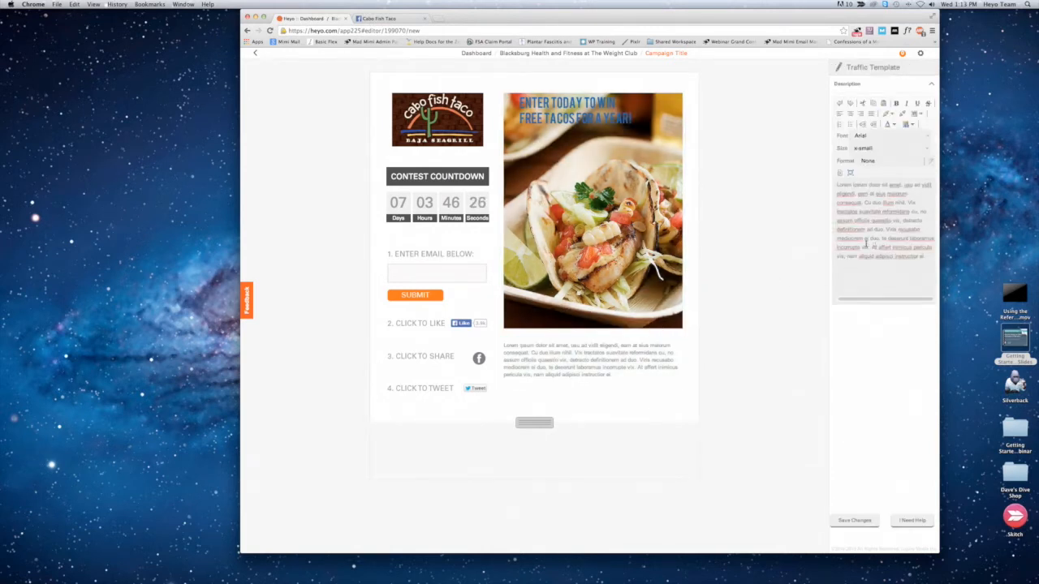
pyautogui.press('super+a')
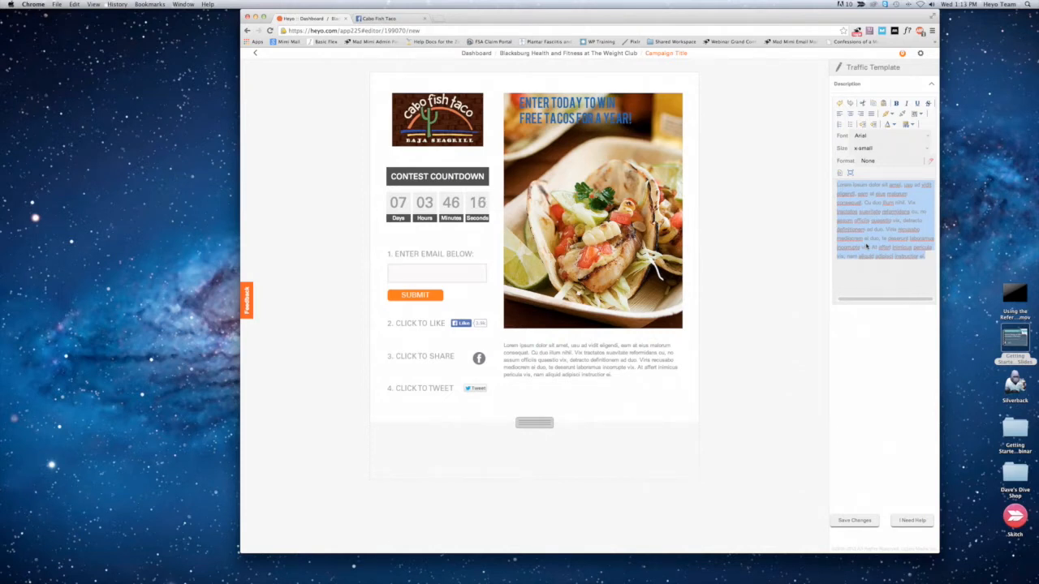
pyautogui.press('Delete')
pyautogui.write('You must be')
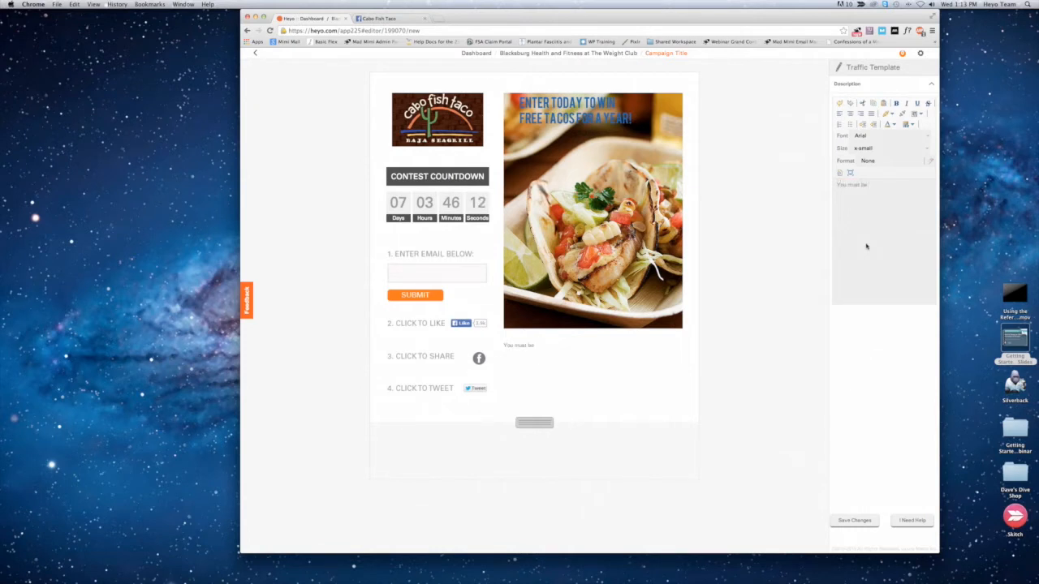
pyautogui.write(' 18 years or older to enter.')
# Step: Copy the age-requirement sentence and paste it repeatedly until the description holds nine copies
pyautogui.press('super+a')
pyautogui.press('super+c')
pyautogui.press('super+v')
pyautogui.press('super+v')
pyautogui.press('super+v')
pyautogui.press('super+v')
pyautogui.press('super+v')
pyautogui.press('super+v')
pyautogui.press('super+v')
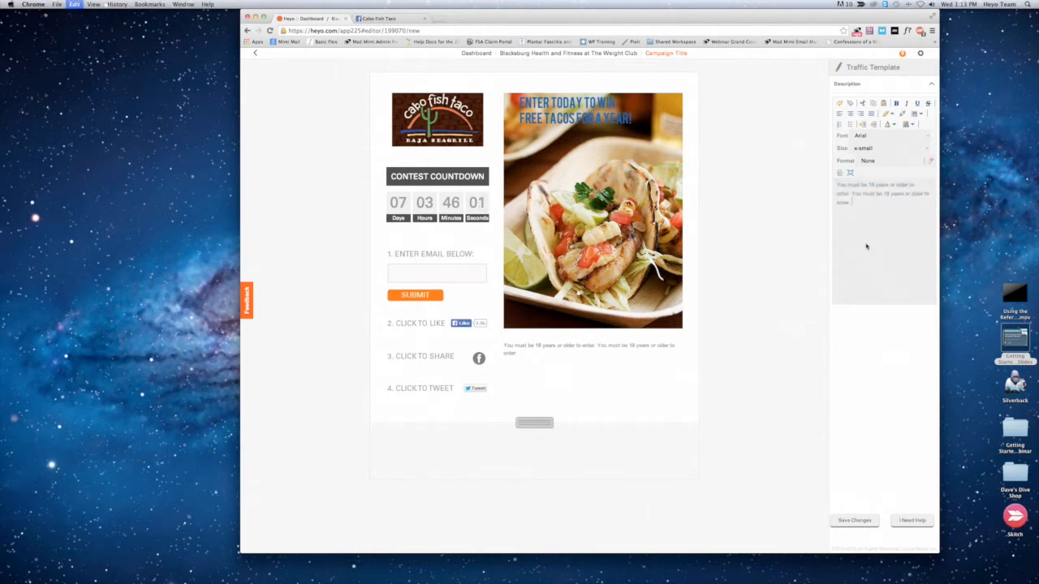
pyautogui.press('super+v')
pyautogui.press('super+v')
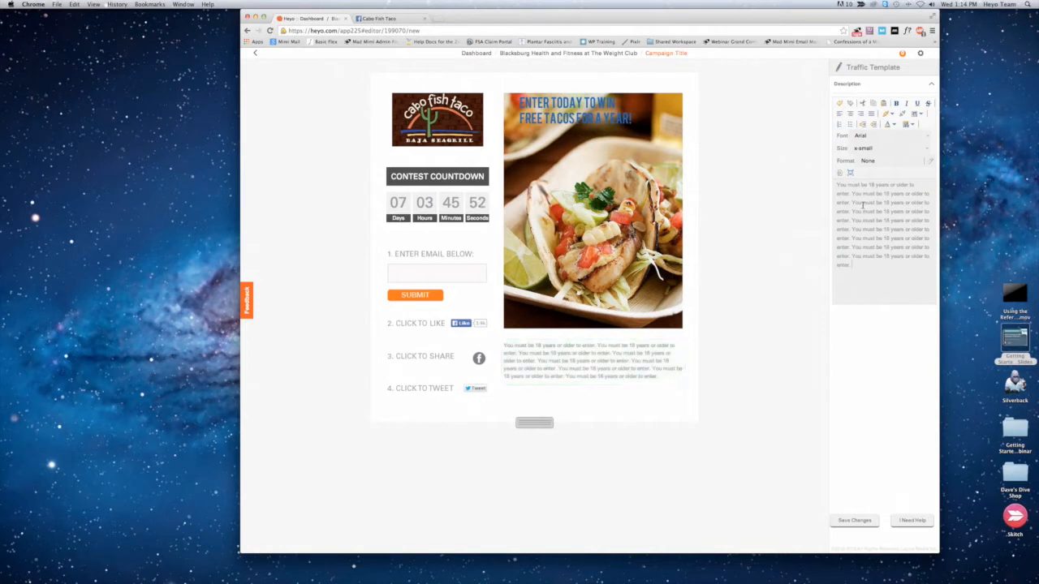
# Step: Set the whole description text to justified Verdana in size small, and save the changes
pyautogui.press('super+a')
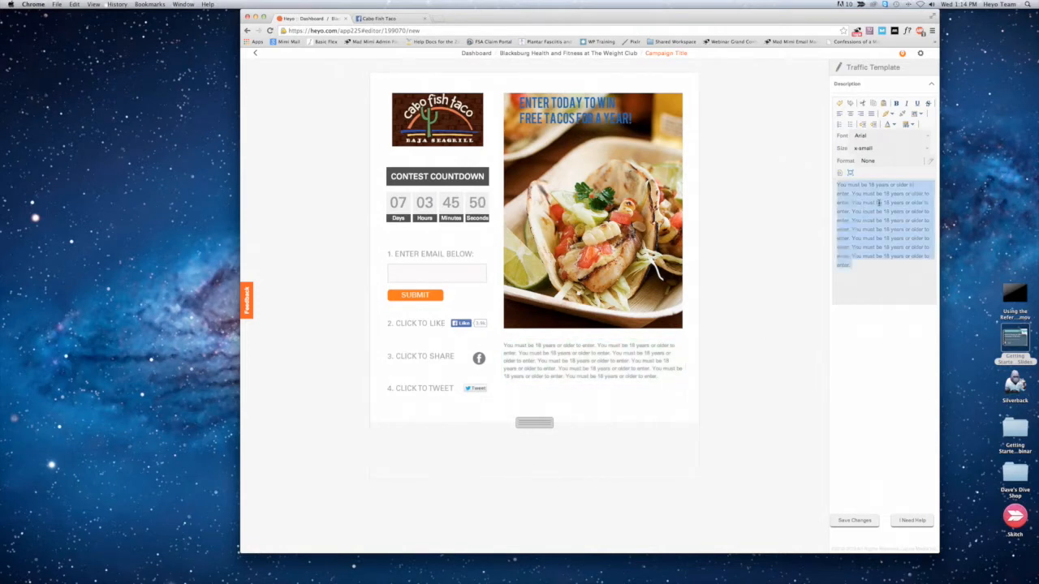
pyautogui.click(928, 138)
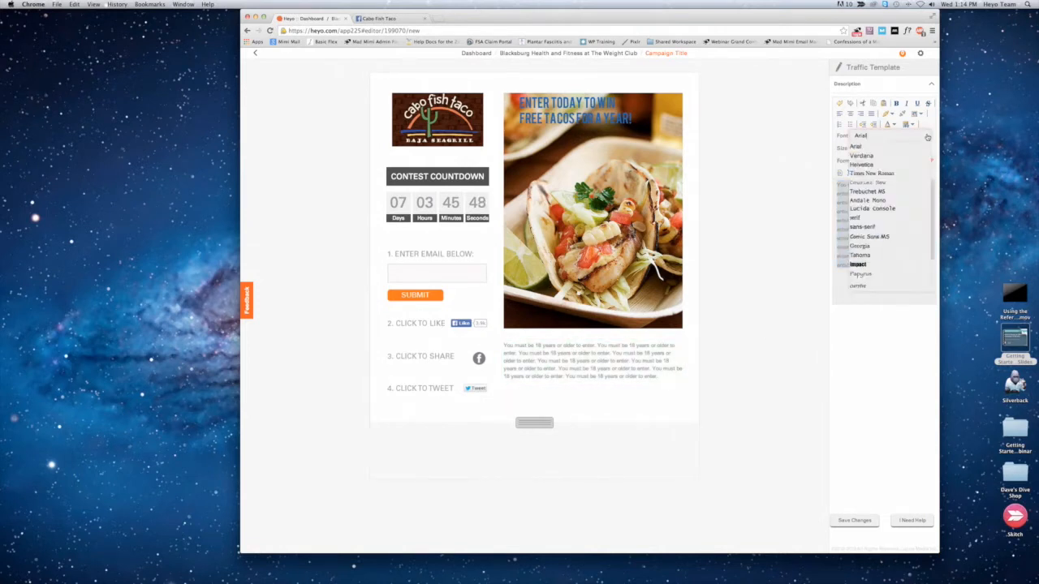
pyautogui.click(860, 155)
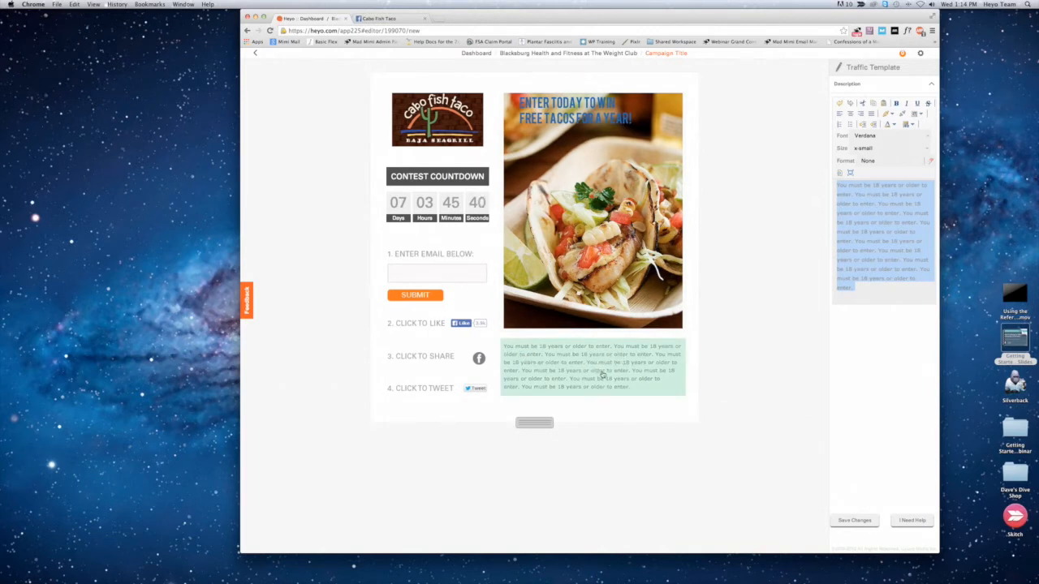
pyautogui.click(928, 150)
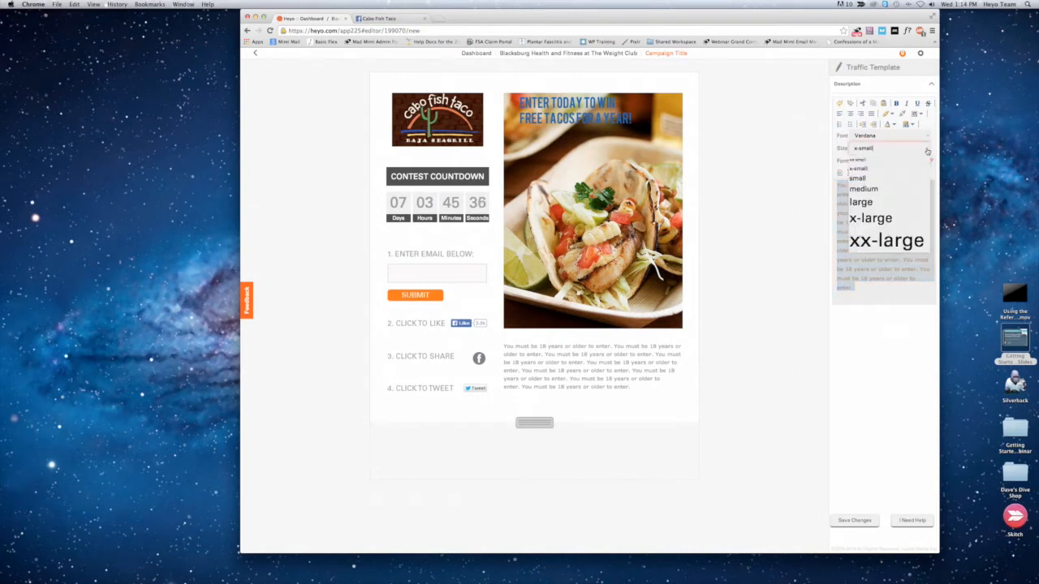
pyautogui.click(859, 178)
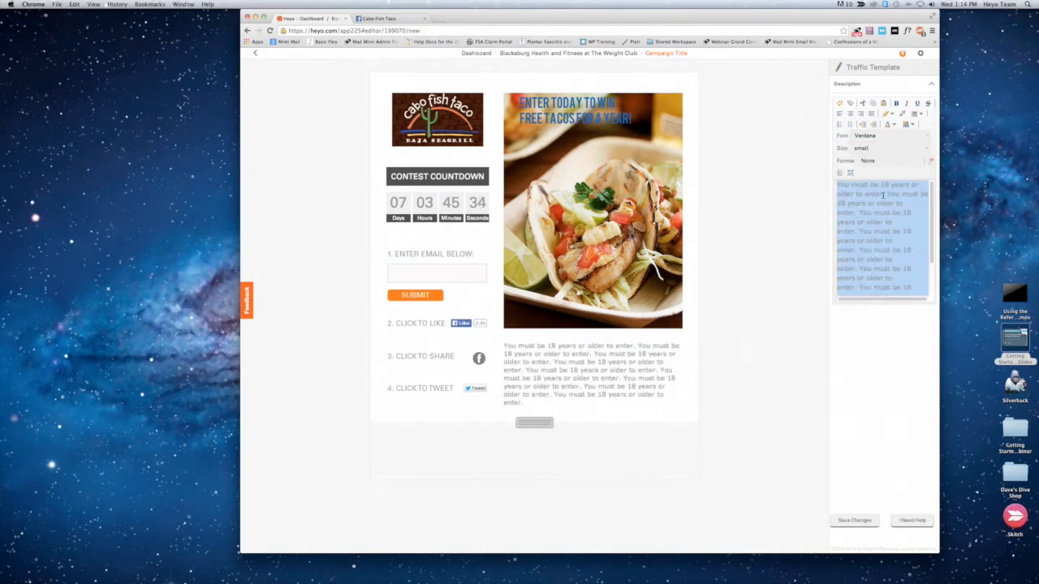
pyautogui.click(871, 114)
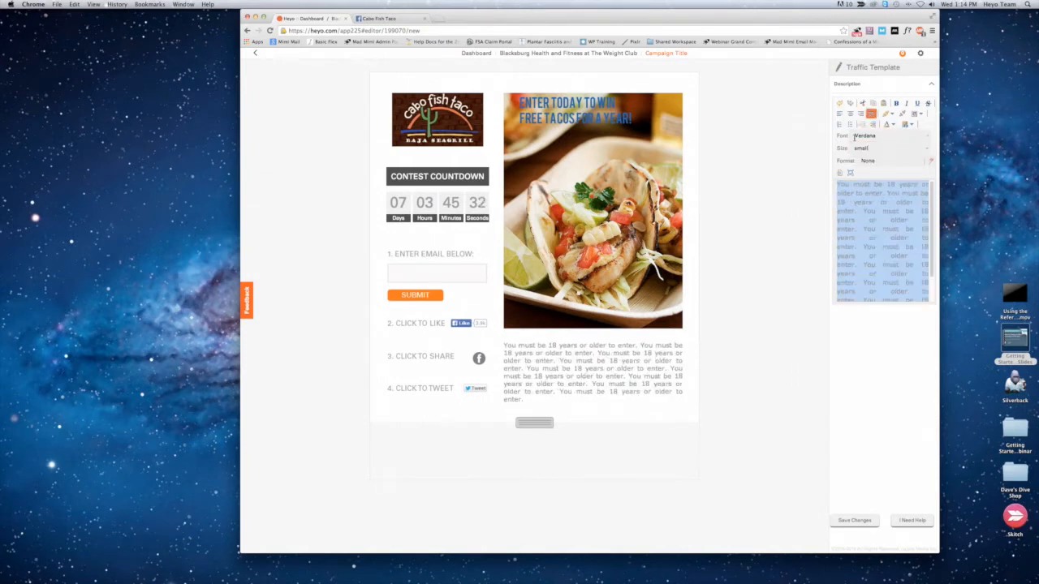
pyautogui.click(847, 521)
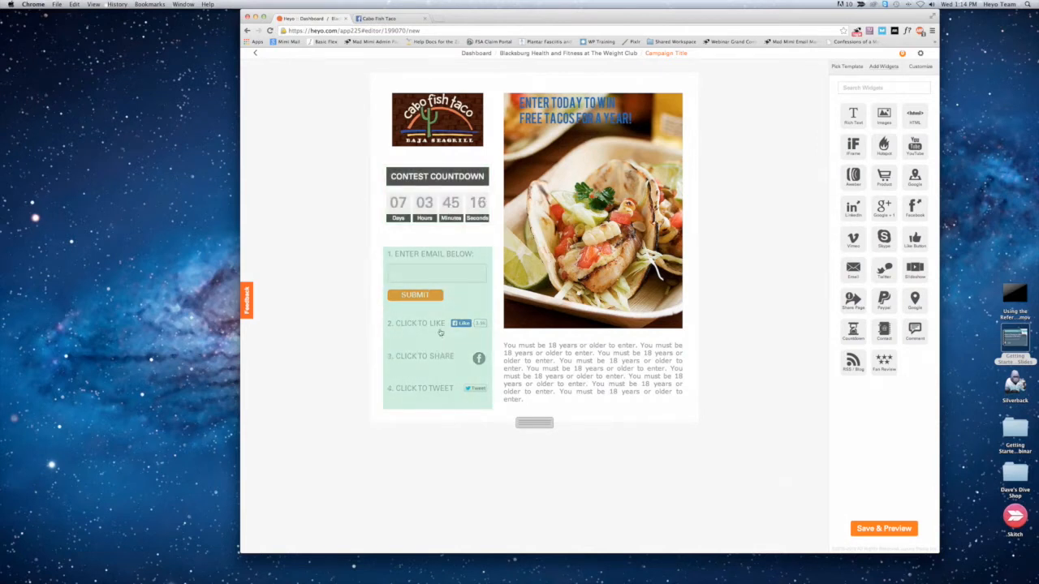
# Step: Save the campaign and open its preview, and look at the Cabo Fish Taco Facebook page before returning to the preview
pyautogui.click(881, 529)
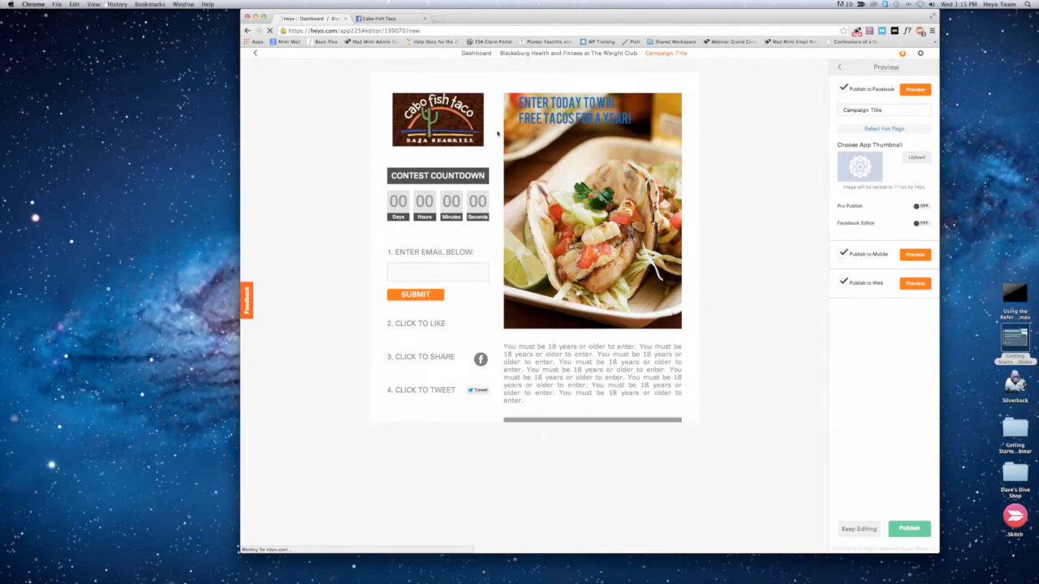
pyautogui.click(411, 271)
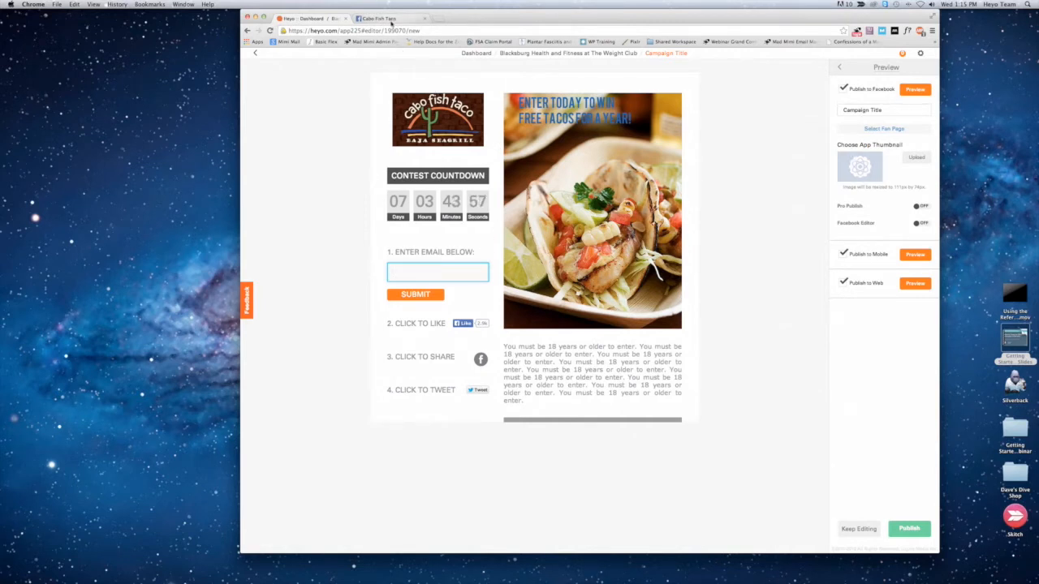
pyautogui.click(392, 20)
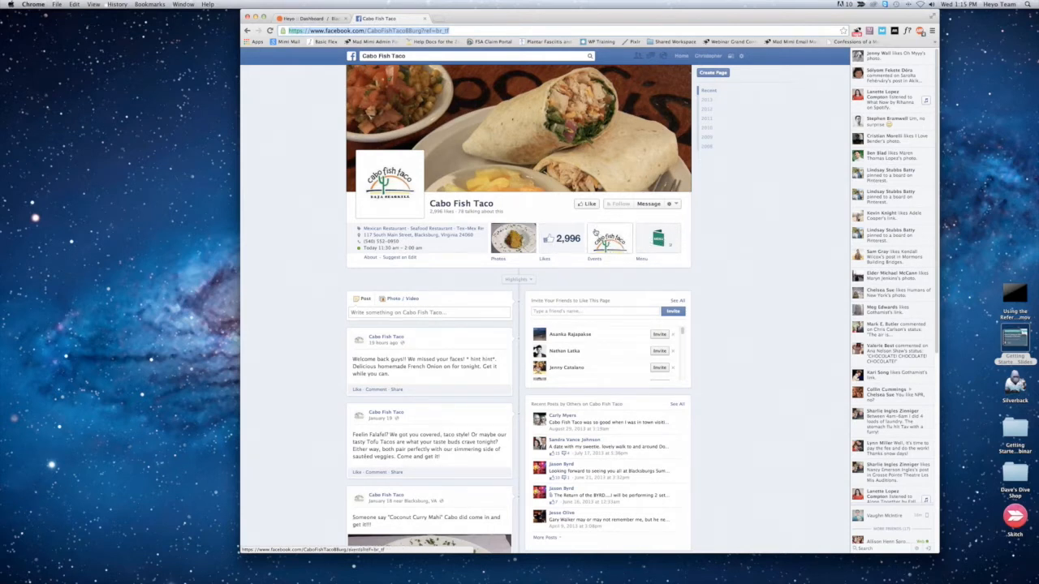
pyautogui.click(287, 18)
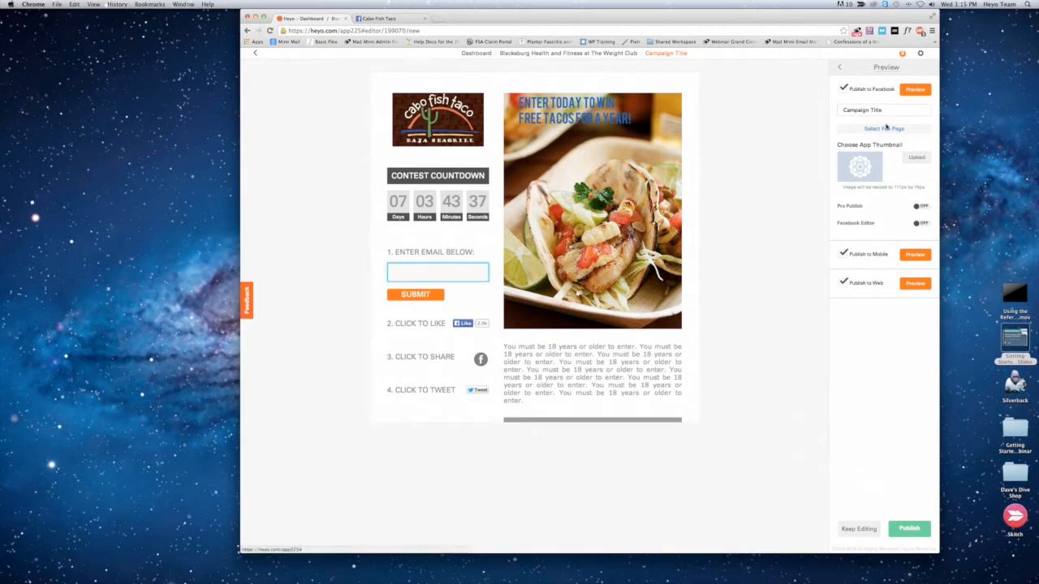
# Step: Replace the placeholder campaign title for the Facebook publication with "Free Tacos!"
pyautogui.moveTo(886, 109); pyautogui.dragTo(840, 106)
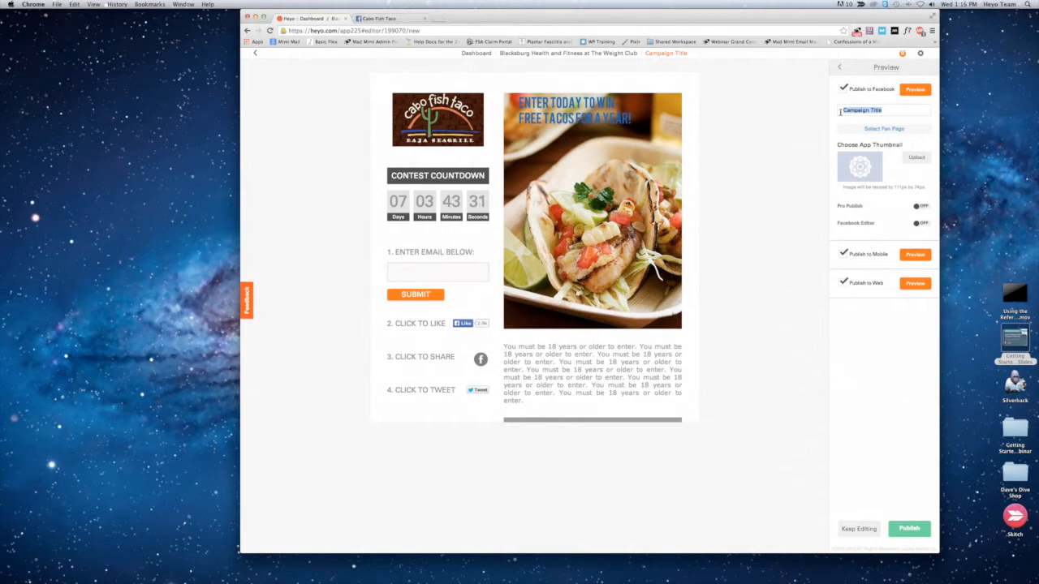
pyautogui.write('Free Tacos!')
# Step: Upload Cabo Photo.jpg from the Cabo Fish Taco folder as the app thumbnail
pyautogui.click(908, 159)
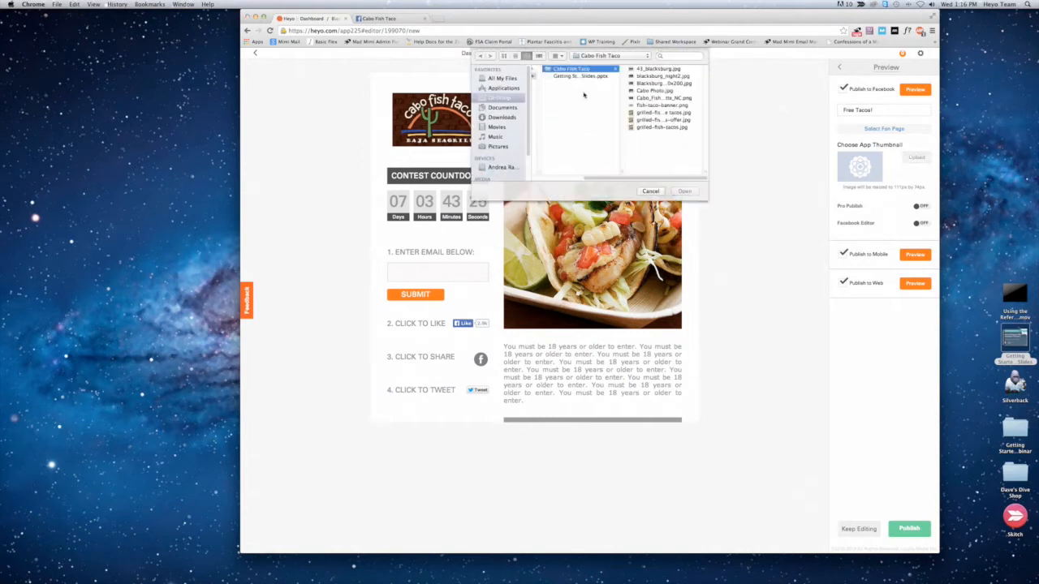
pyautogui.click(578, 75)
pyautogui.press('Down')
pyautogui.press('Up')
pyautogui.press('Up')
pyautogui.press('Down')
pyautogui.press('Down')
pyautogui.press('Down')
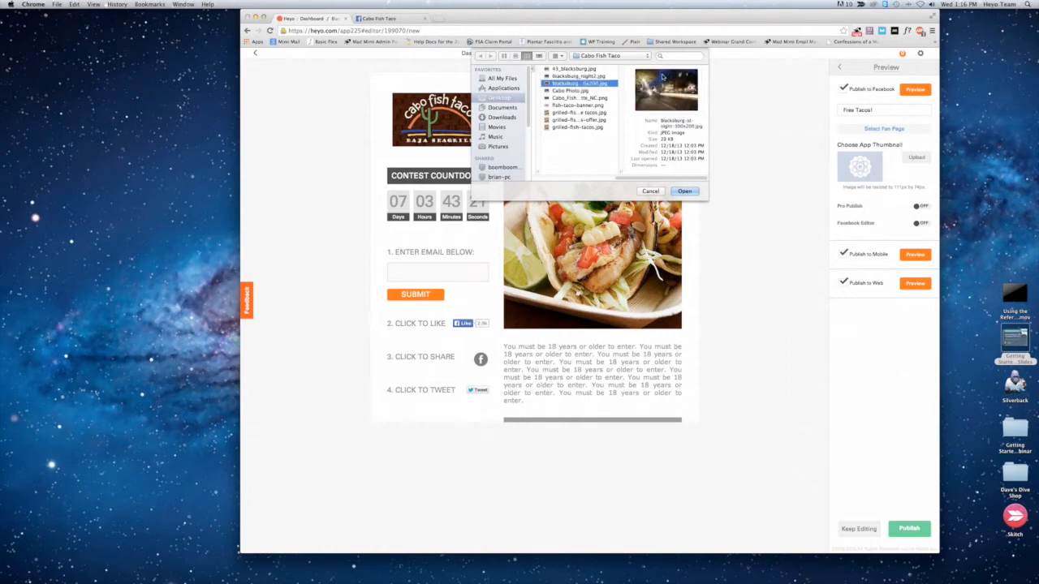
pyautogui.click(684, 192)
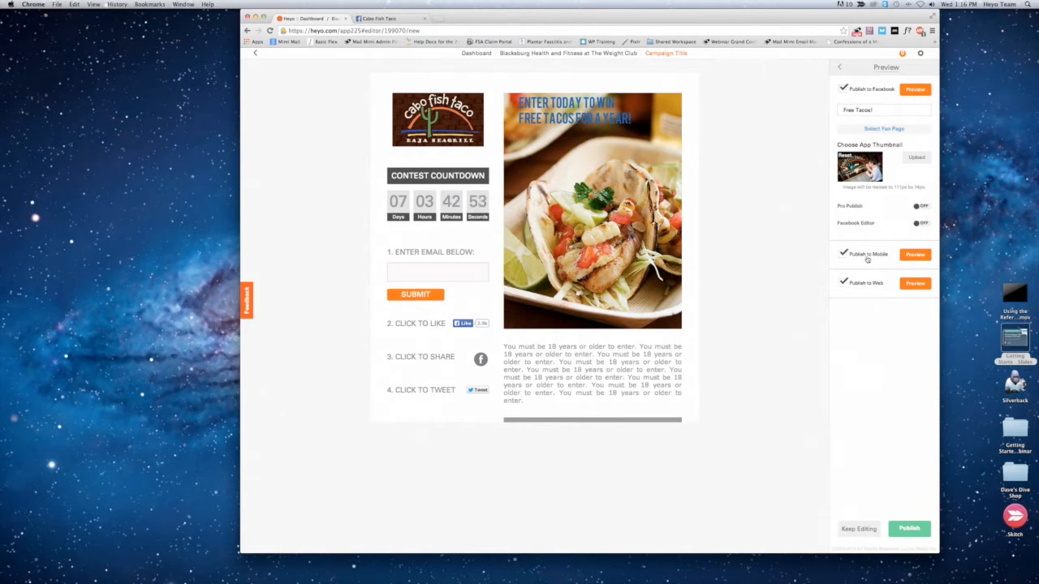
# Step: Preview the campaign's mobile version and switch back to the Facebook preview
pyautogui.click(910, 256)
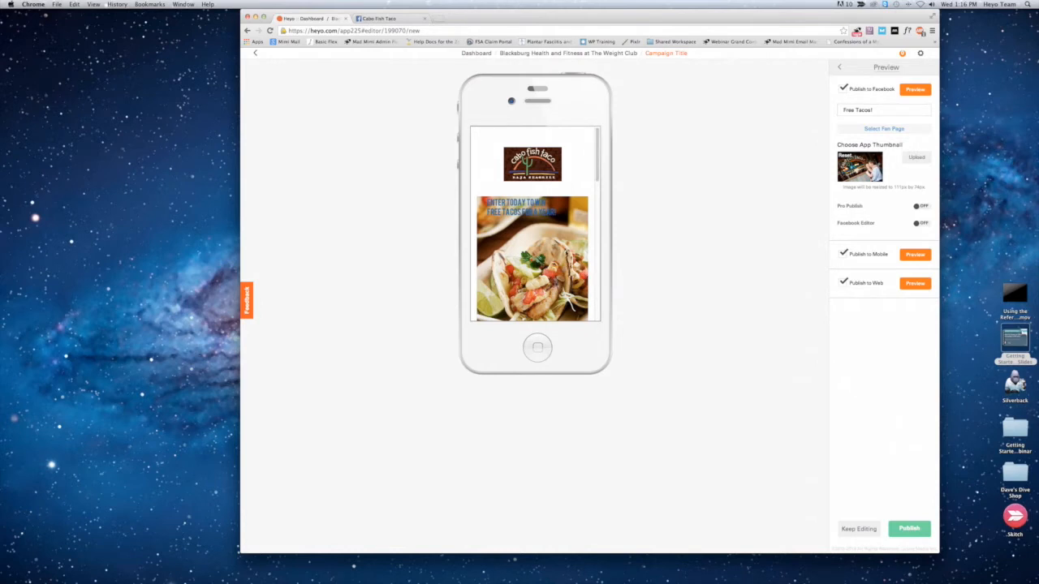
pyautogui.scroll(-2, 535, 223)
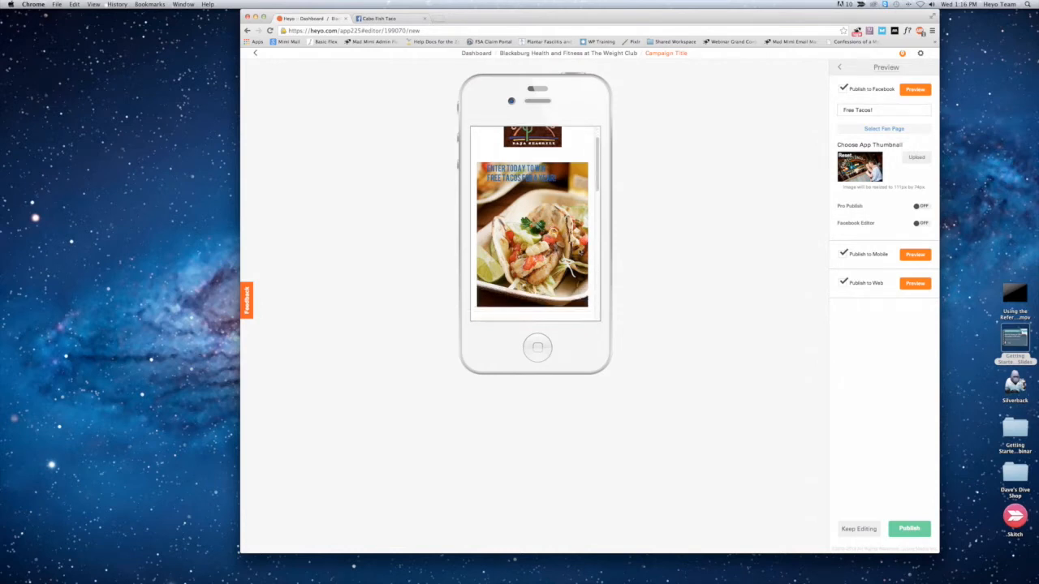
pyautogui.scroll(2, 547, 267)
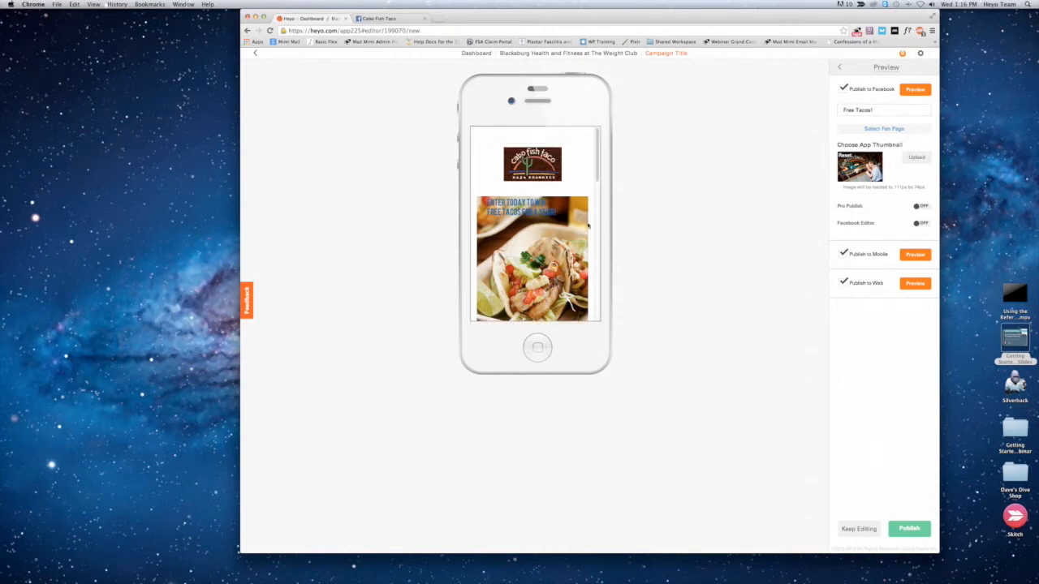
pyautogui.click(915, 89)
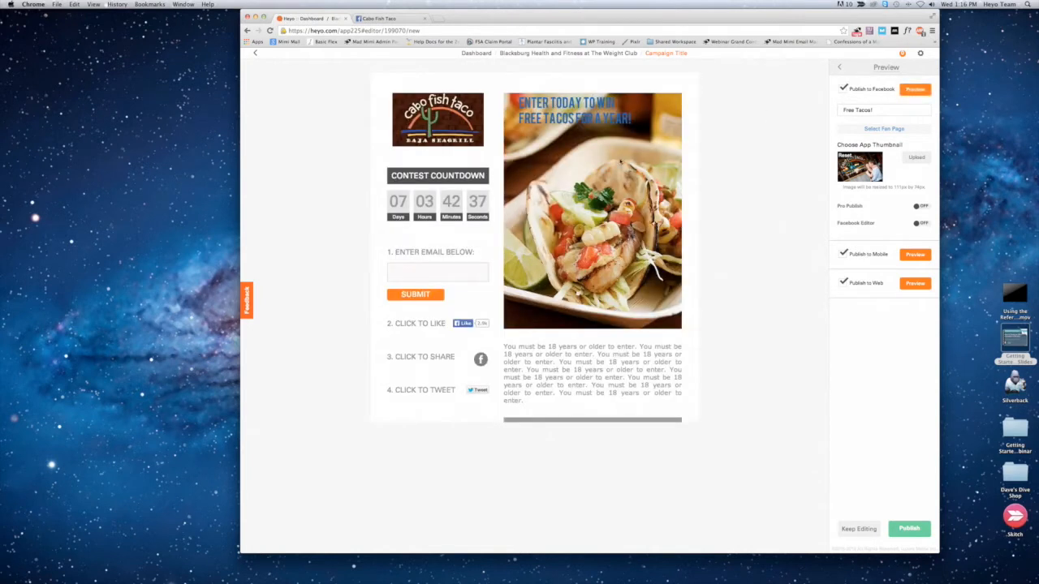
# Step: Reopen the mobile preview and examine it from the contest countdown through the entry steps down to the promotion disclaimer
pyautogui.click(911, 255)
pyautogui.scroll(-5, 499, 258)
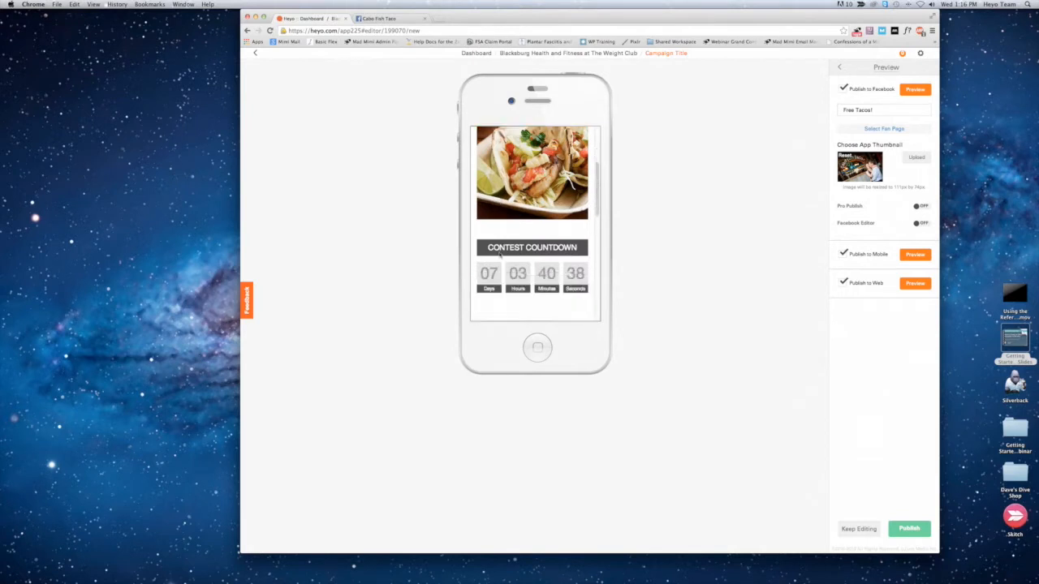
pyautogui.scroll(-3, 503, 254)
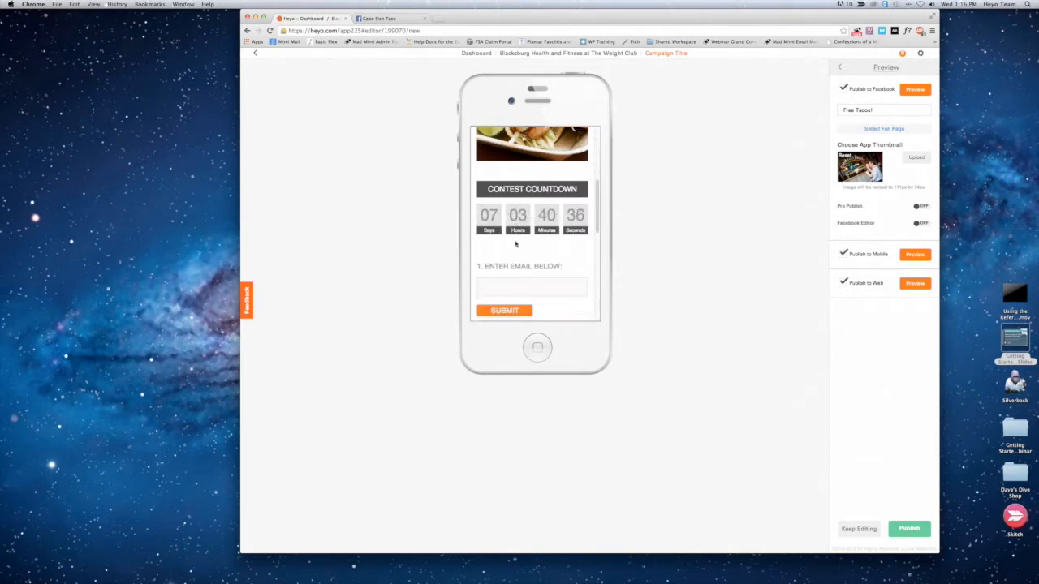
pyautogui.scroll(-3, 517, 244)
pyautogui.scroll(5, 515, 227)
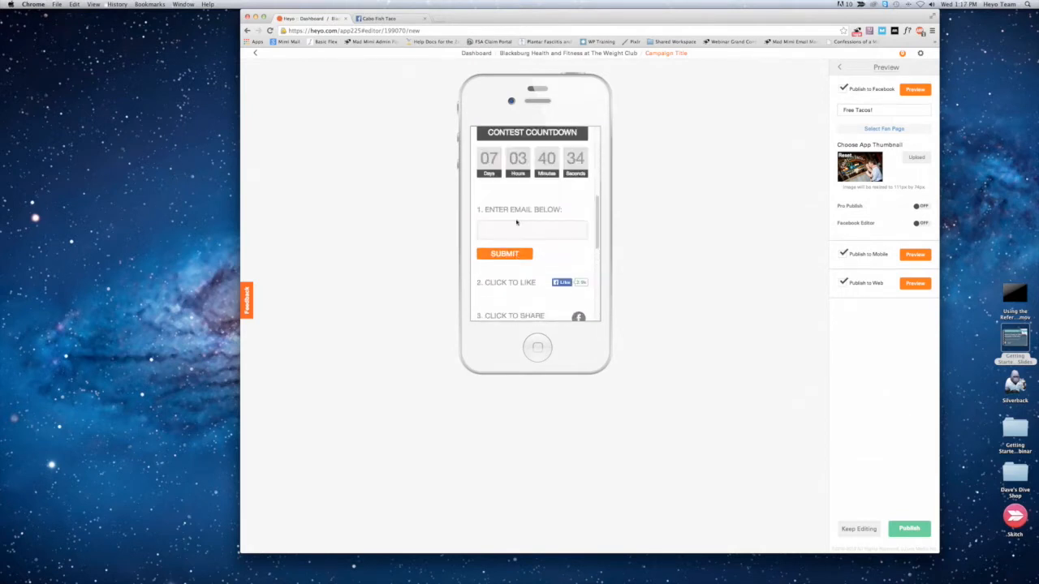
pyautogui.click(516, 264)
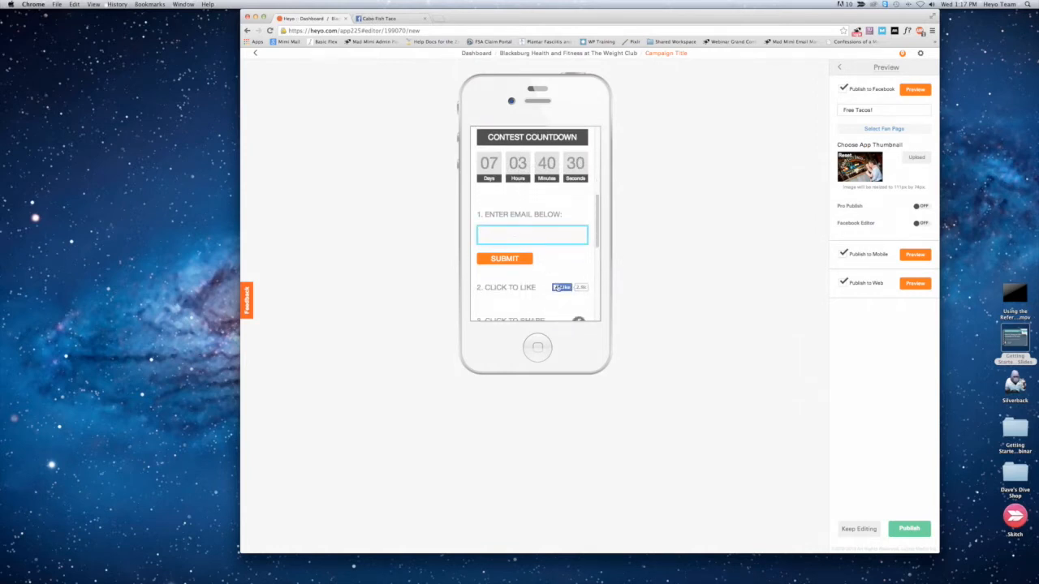
pyautogui.scroll(-3, 558, 288)
pyautogui.scroll(-5, 558, 289)
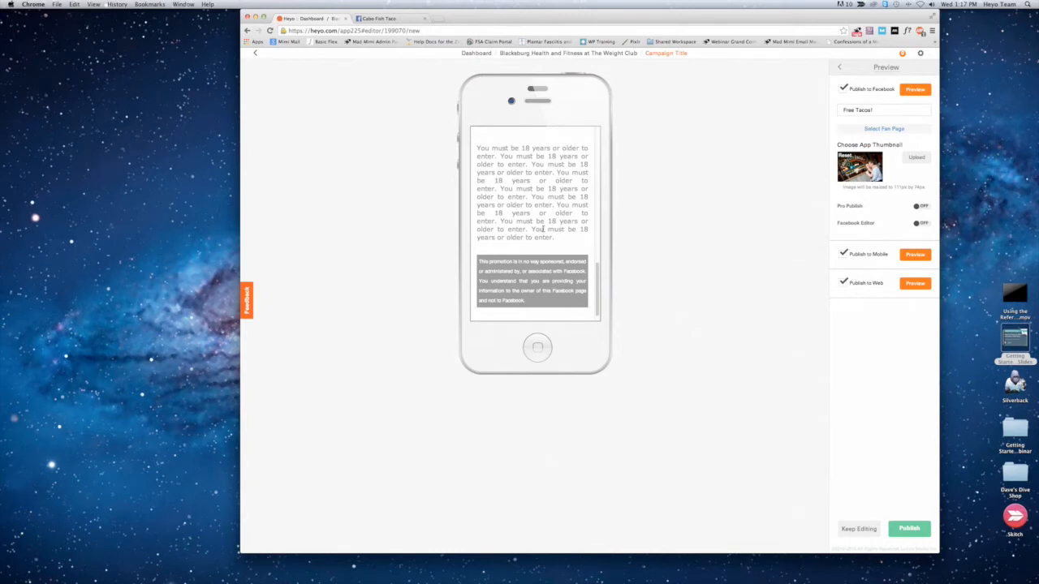
# Step: Review the mobile preview again from the description back up to the email field, main image and logo
pyautogui.scroll(1, 487, 202)
pyautogui.scroll(1, 488, 200)
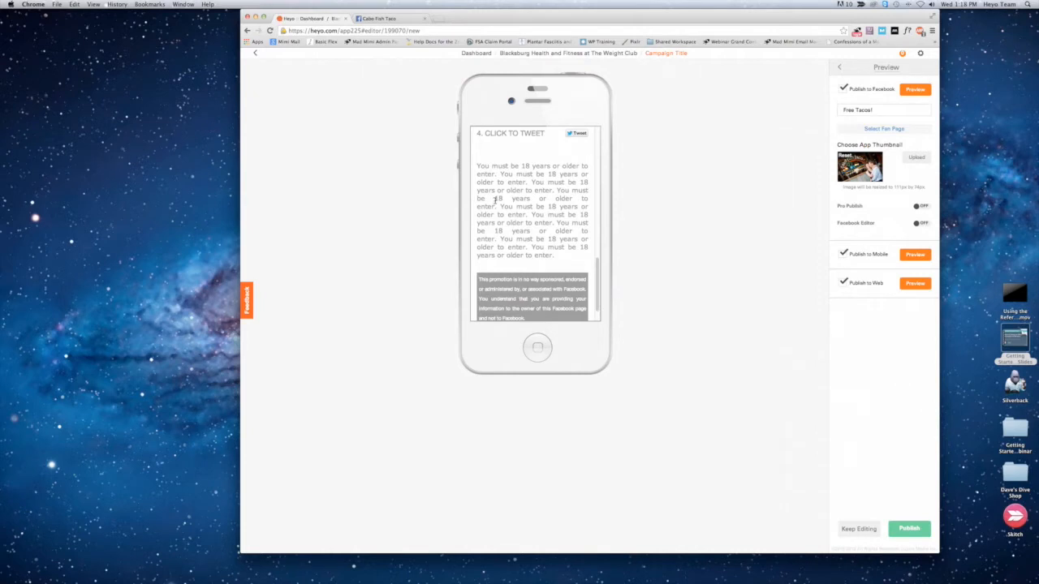
pyautogui.scroll(5, 513, 176)
pyautogui.click(521, 183)
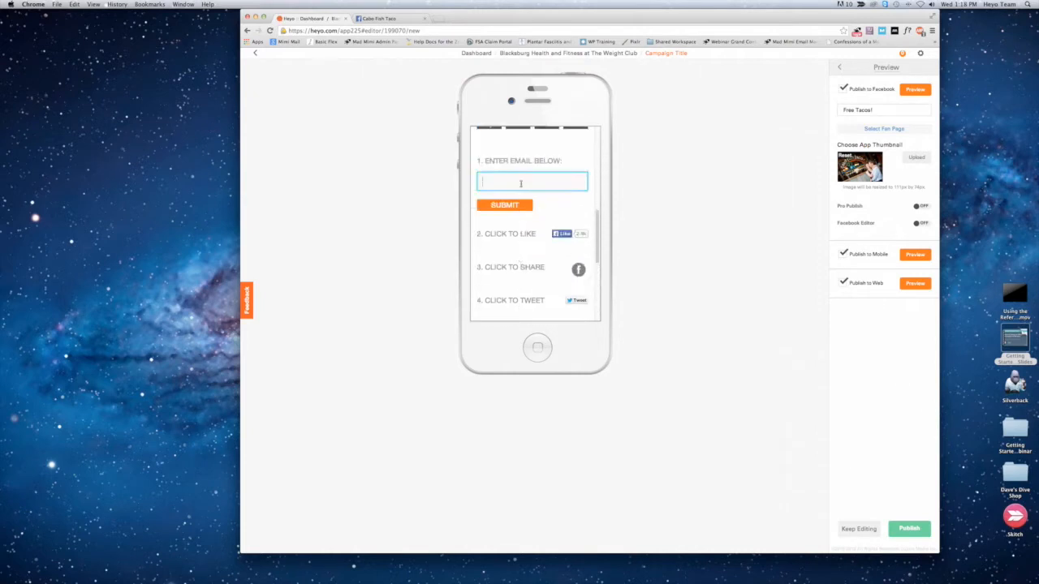
pyautogui.scroll(5, 521, 184)
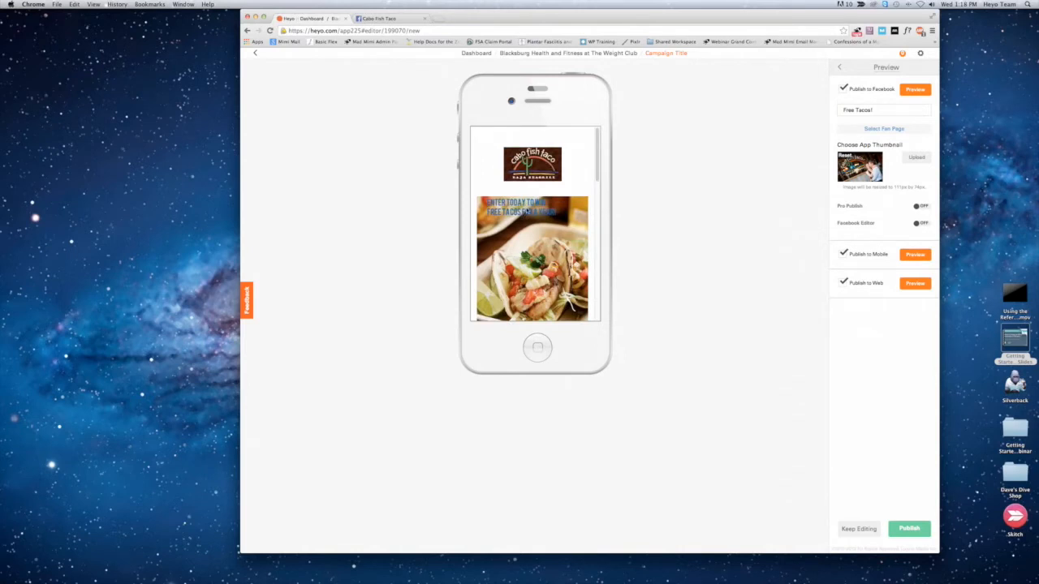
pyautogui.scroll(-2, 529, 232)
pyautogui.scroll(1, 528, 232)
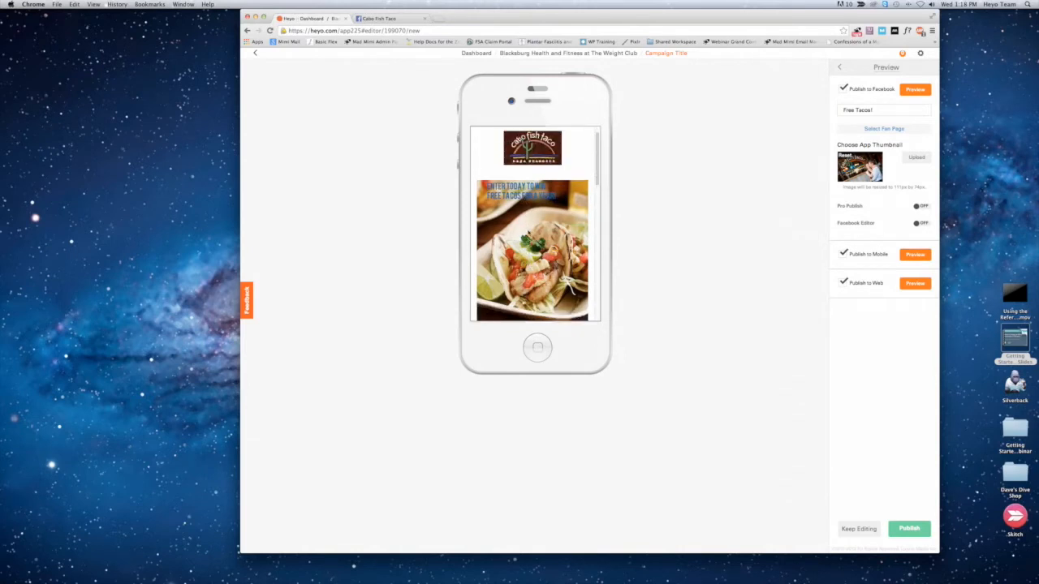
pyautogui.scroll(-2, 532, 227)
pyautogui.scroll(-1, 532, 231)
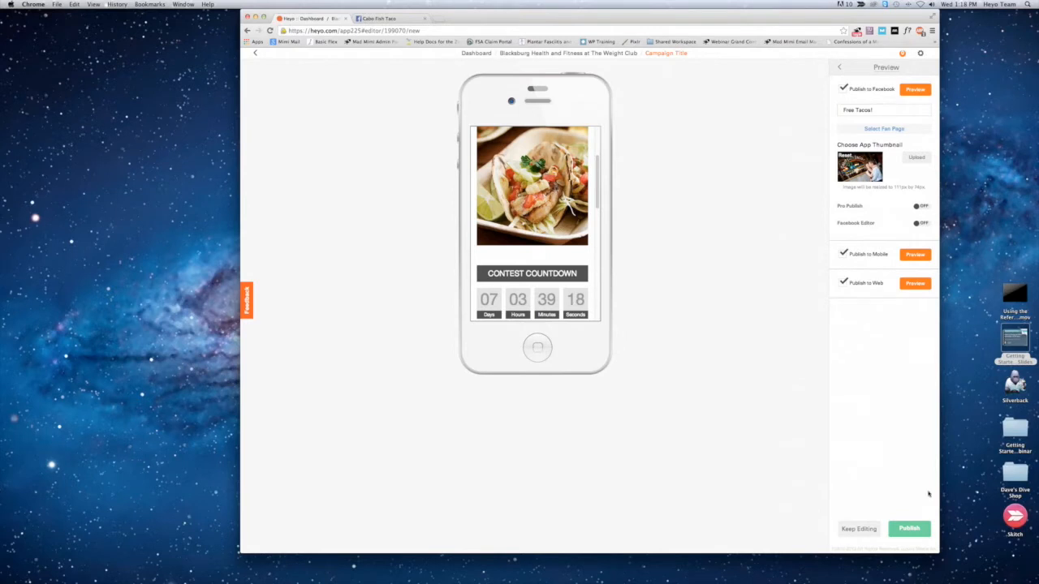
# Step: Publish the campaign to The Rock Cafe Facebook page
pyautogui.click(910, 533)
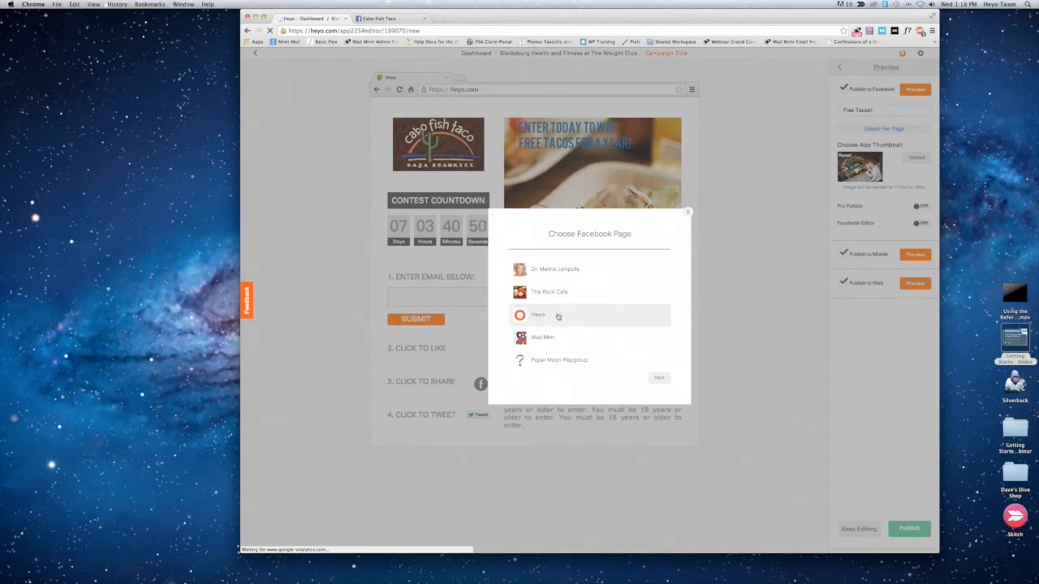
pyautogui.click(544, 292)
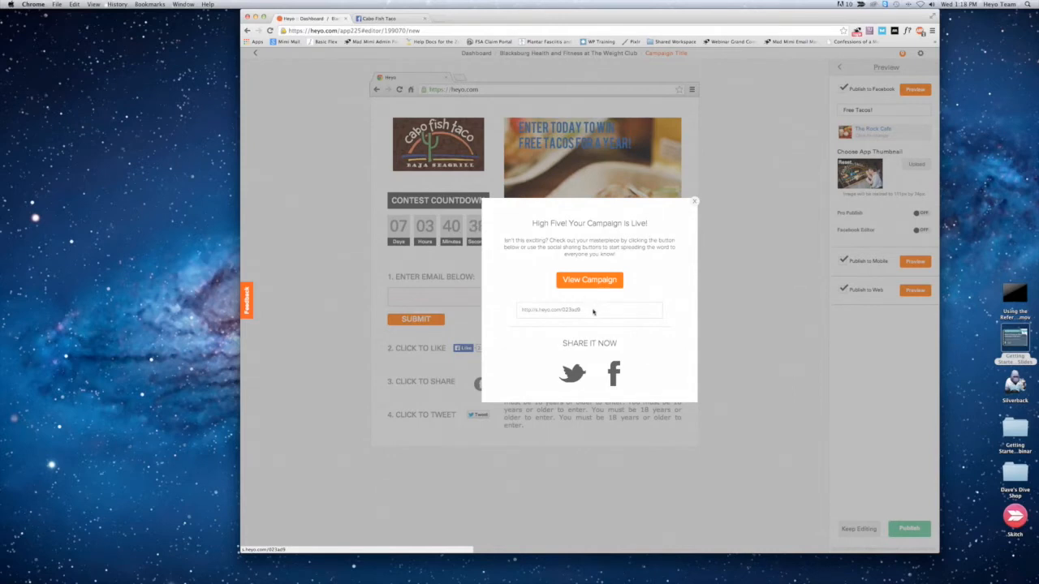
# Step: Copy the live campaign's link and open it in a new browser tab
pyautogui.moveTo(585, 308); pyautogui.dragTo(517, 310)
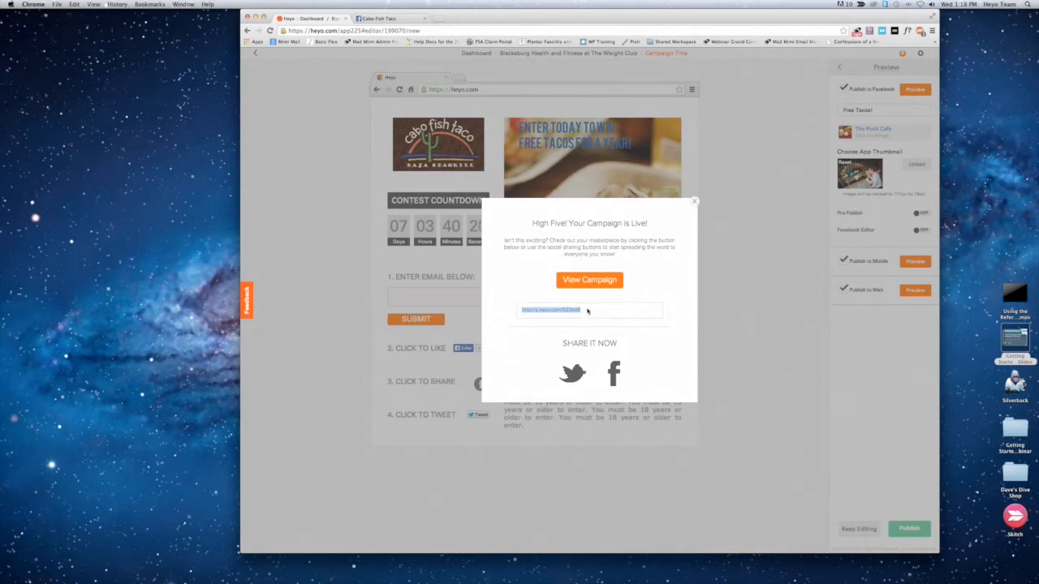
pyautogui.press('super+c')
pyautogui.press('super+t')
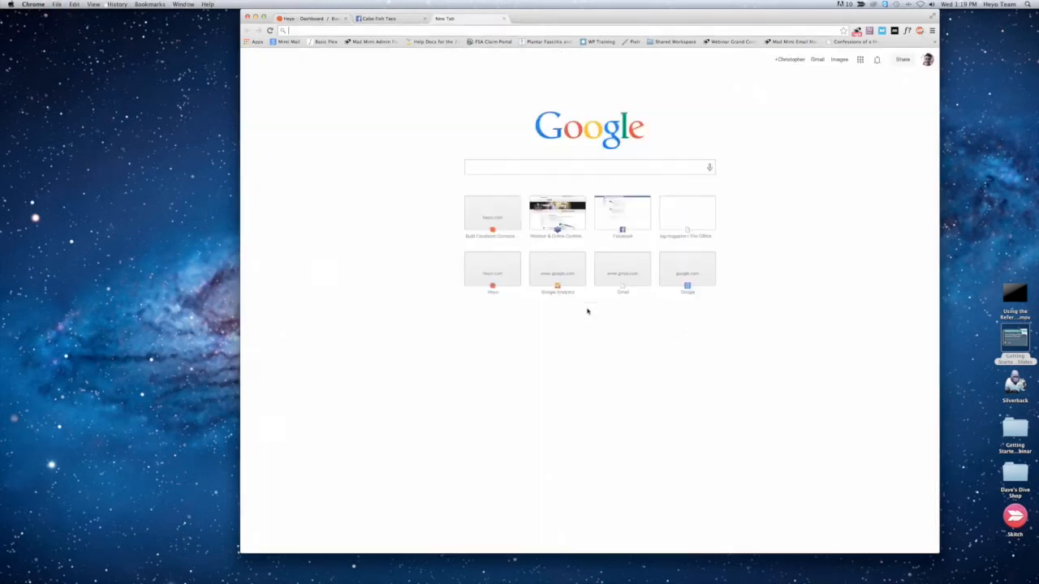
pyautogui.press('super+v')
pyautogui.press('Return')
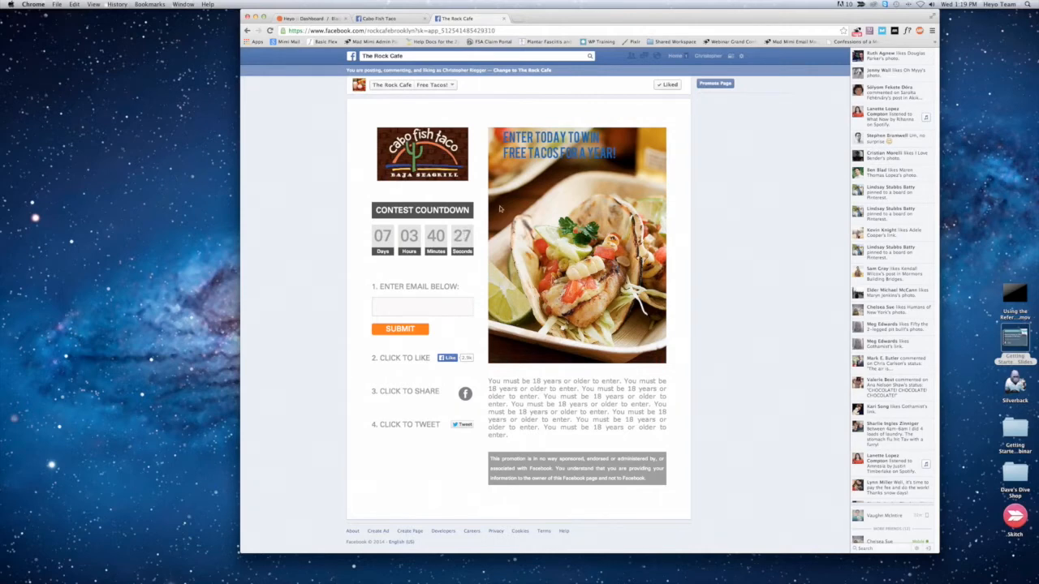
# Step: Open the campaign's mobile address m.heyo.com/023ad9 in a new browser tab and shrink the window to phone size
pyautogui.click(516, 20)
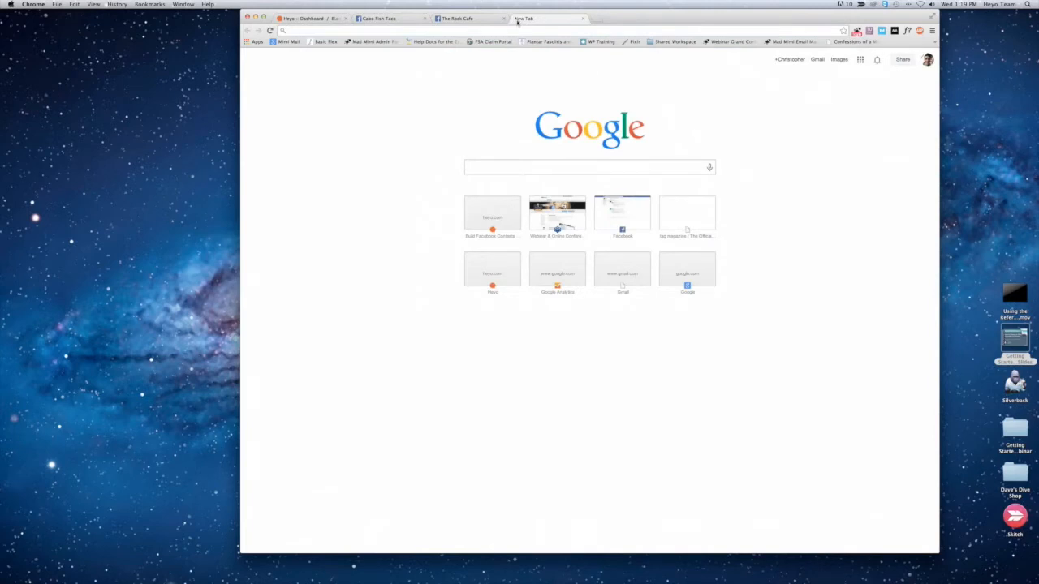
pyautogui.press('super+v')
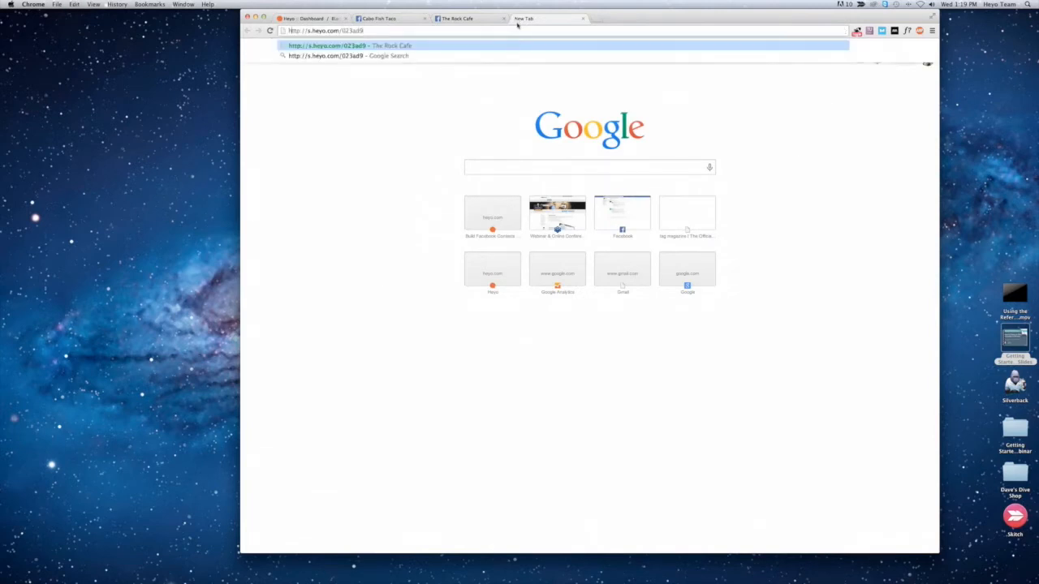
pyautogui.press('BackSpace')
pyautogui.write('m')
pyautogui.press('Return')
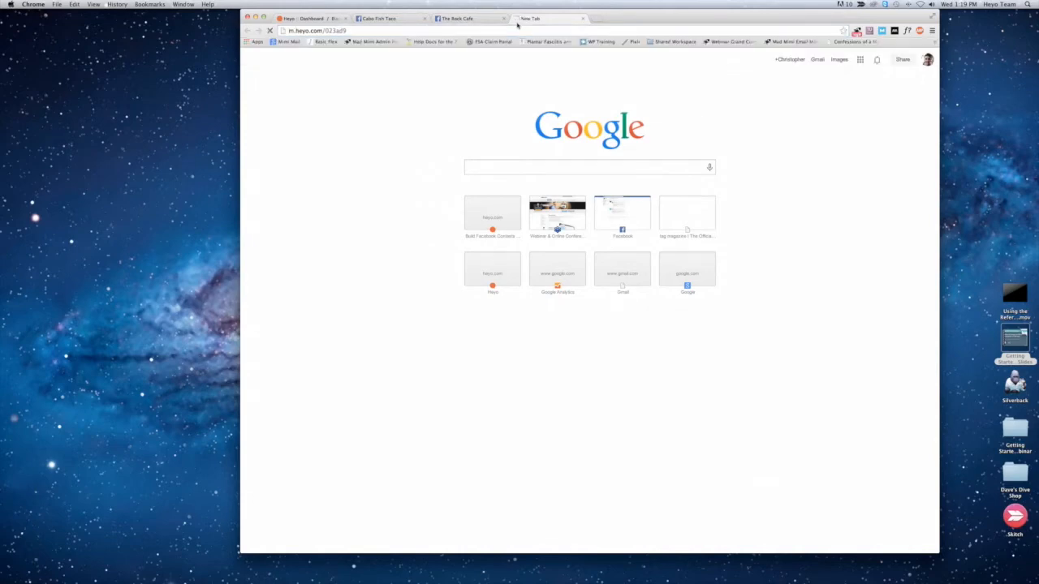
pyautogui.moveTo(936, 552); pyautogui.dragTo(383, 288)
# Step: Submit a contest entry with an email address on the mobile page and enlarge the browser window again
pyautogui.scroll(-3, 292, 225)
pyautogui.scroll(-3, 293, 221)
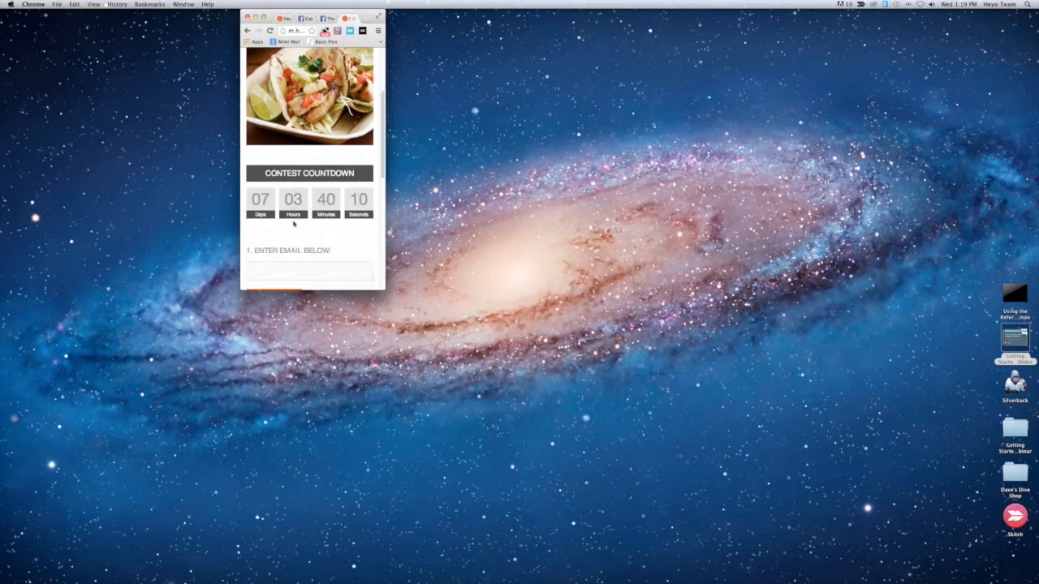
pyautogui.click(293, 223)
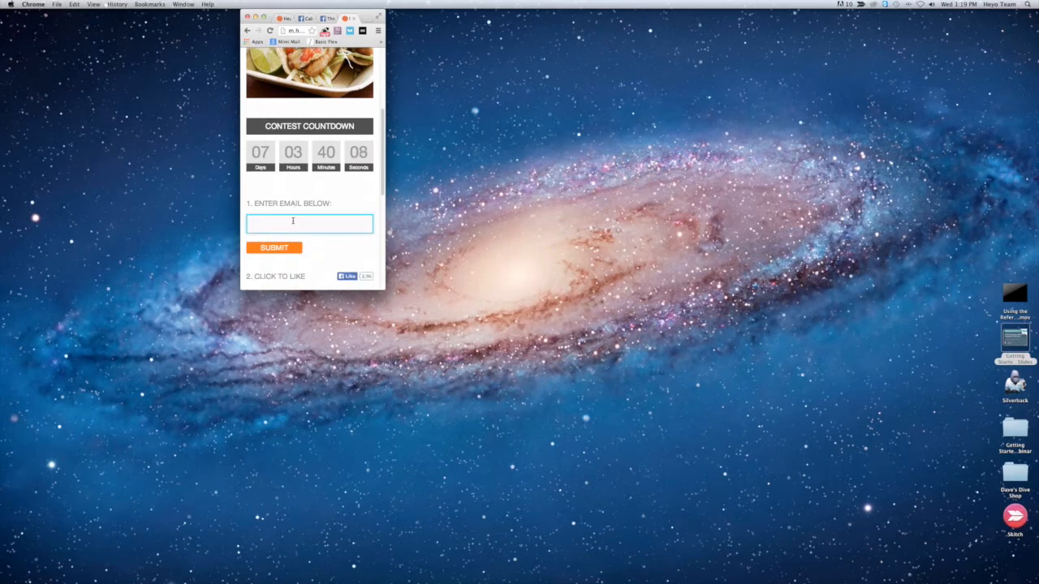
pyautogui.scroll(-1, 276, 231)
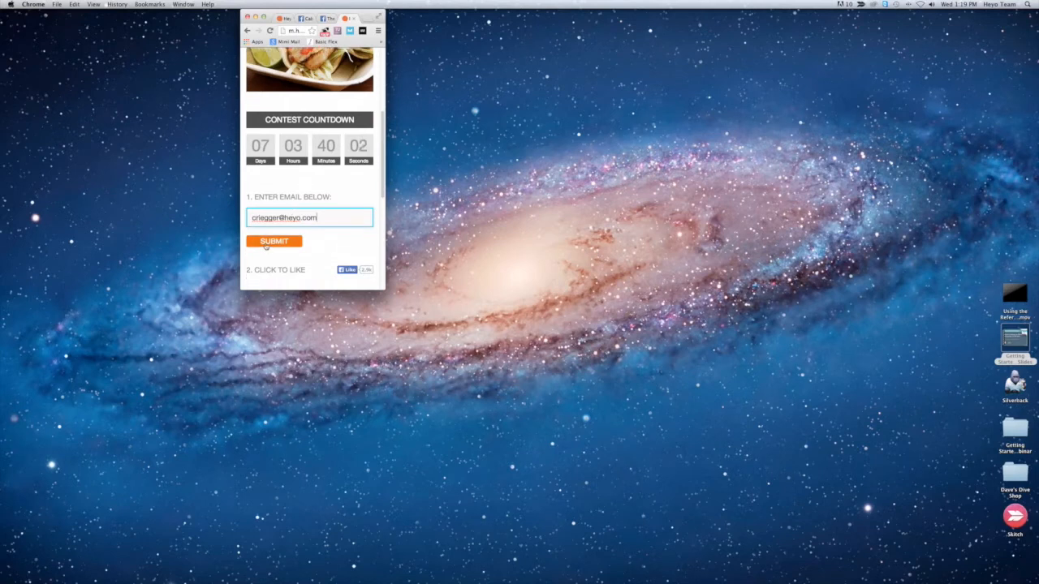
pyautogui.click(266, 242)
pyautogui.scroll(-2, 315, 255)
pyautogui.moveTo(383, 287); pyautogui.dragTo(849, 497)
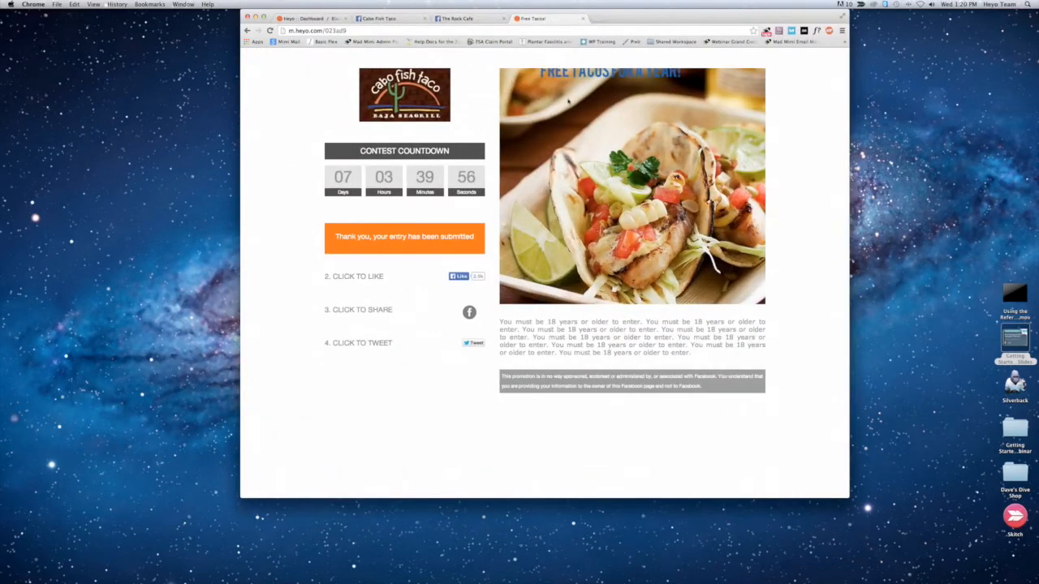
# Step: Open the post-to-wall share dialog from the live contest on The Rock Cafe's Facebook page and cancel it
pyautogui.click(452, 18)
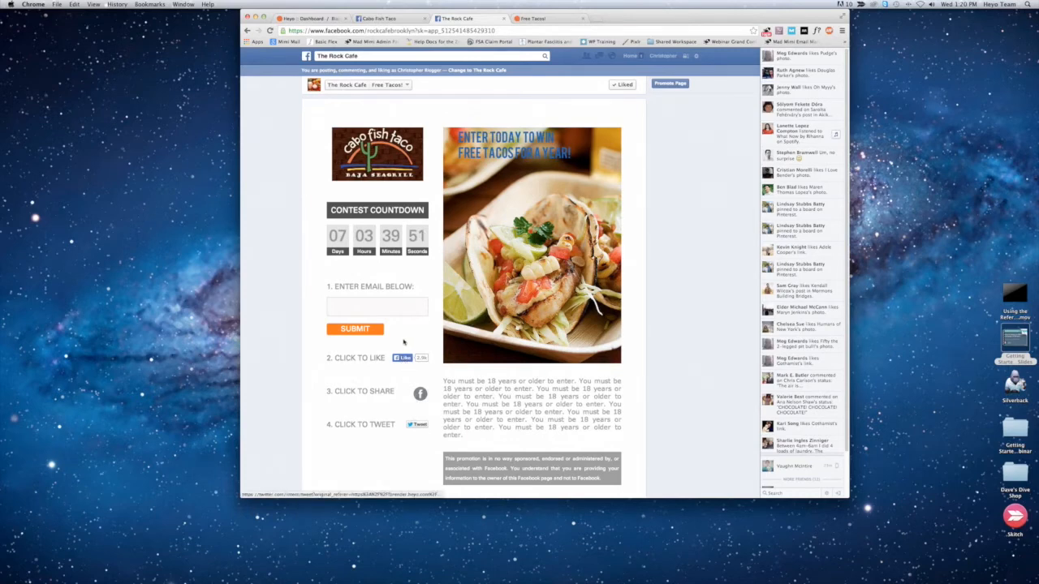
pyautogui.click(420, 394)
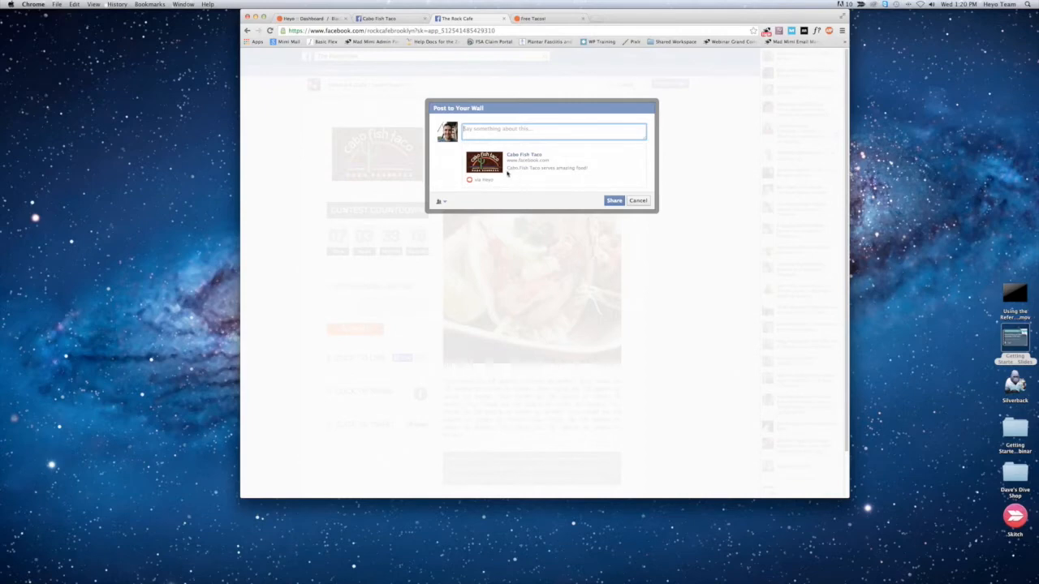
pyautogui.click(638, 202)
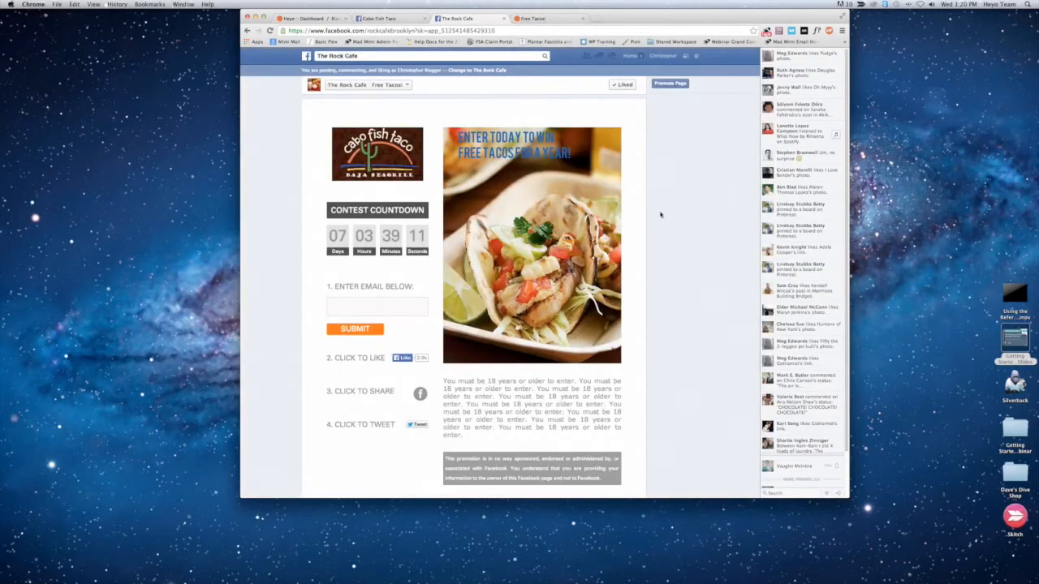
# Step: Close the live-campaign message in Heyo, leave the preview and return to the dashboard's campaign list
pyautogui.click(529, 18)
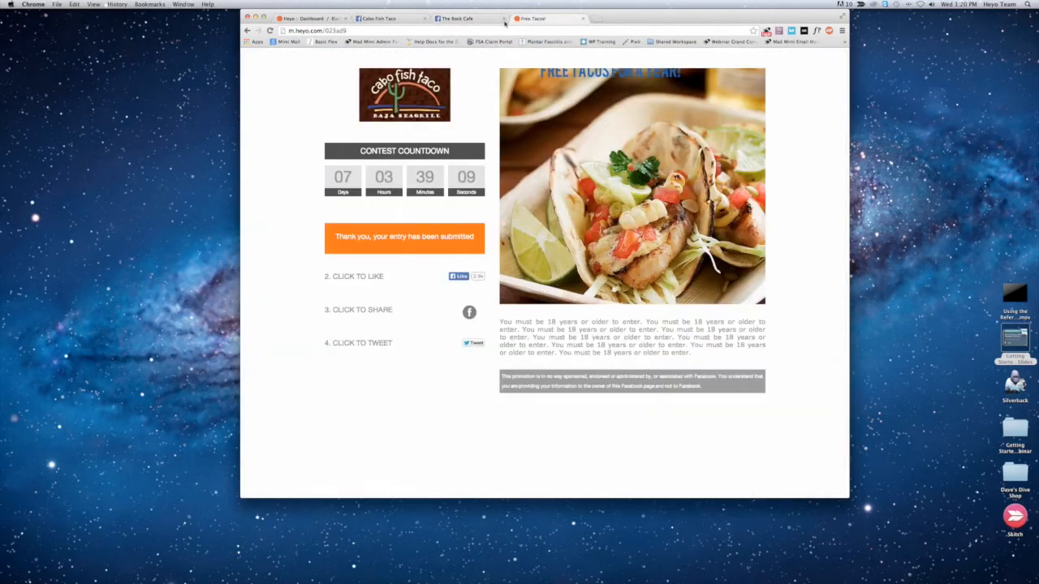
pyautogui.click(318, 18)
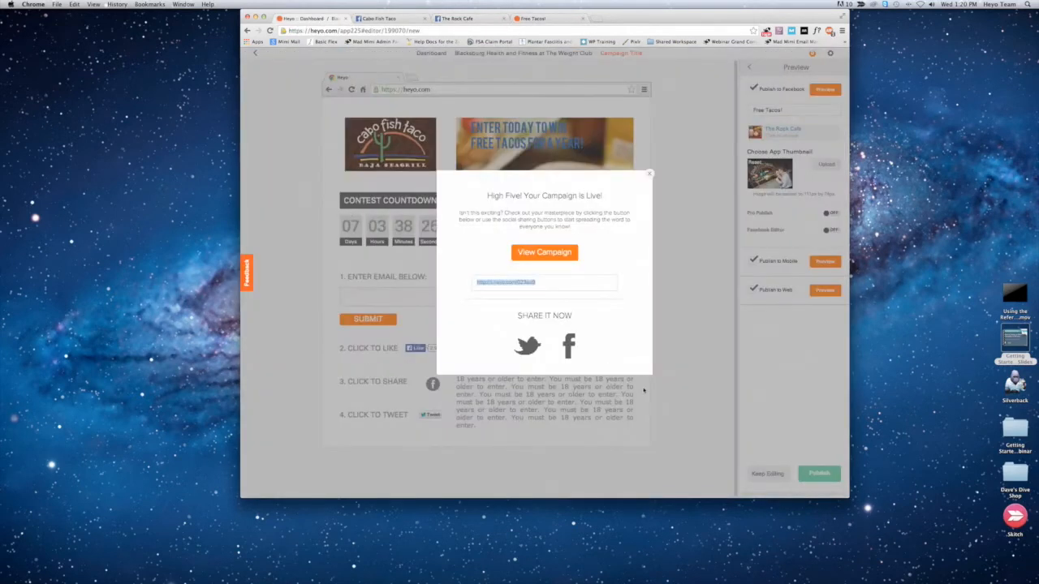
pyautogui.click(649, 173)
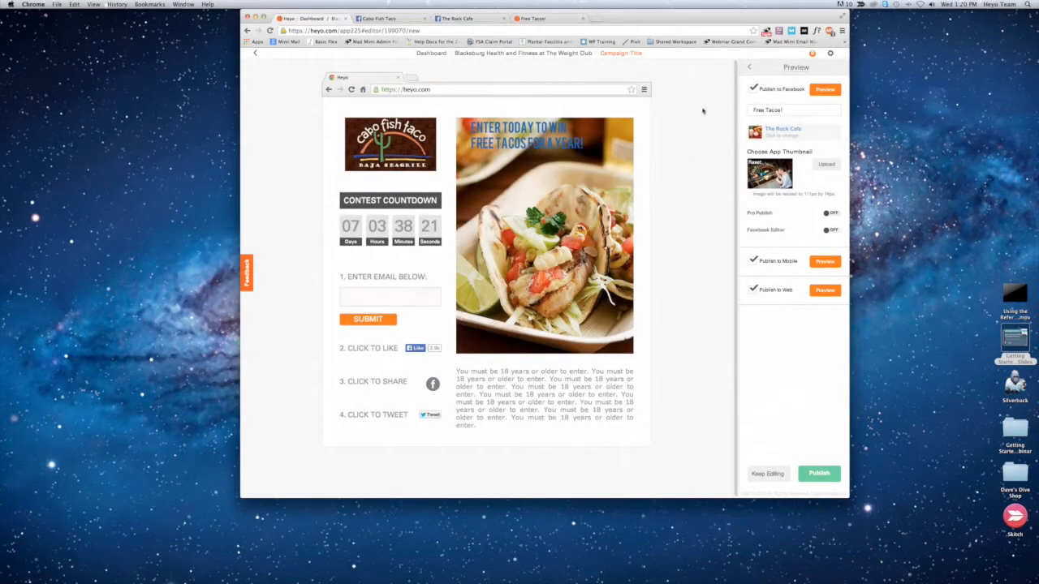
pyautogui.click(767, 474)
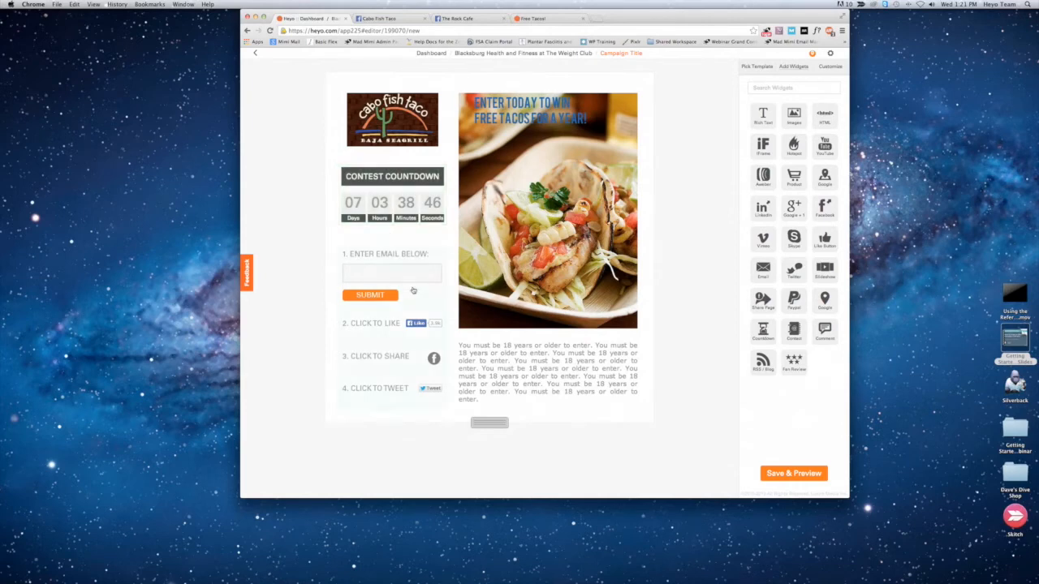
pyautogui.click(421, 54)
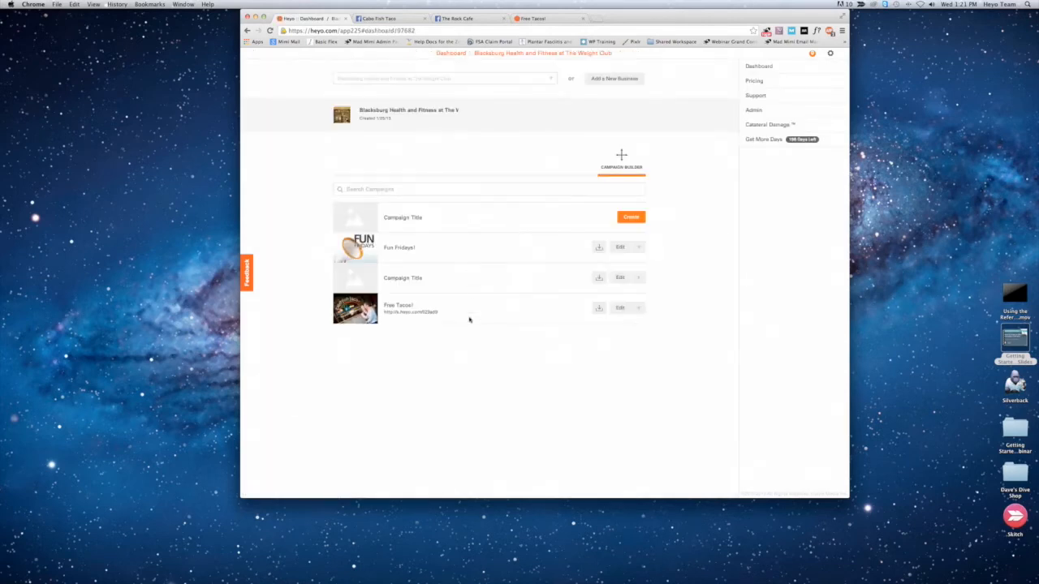
# Step: Highlight the short link under the Free Tacos! campaign in the campaign list and clear the selection
pyautogui.tripleClick(388, 315)
pyautogui.moveTo(385, 312); pyautogui.dragTo(437, 314)
pyautogui.click(437, 313)
pyautogui.tripleClick(437, 312)
pyautogui.click(422, 335)
pyautogui.press('super+Tab')
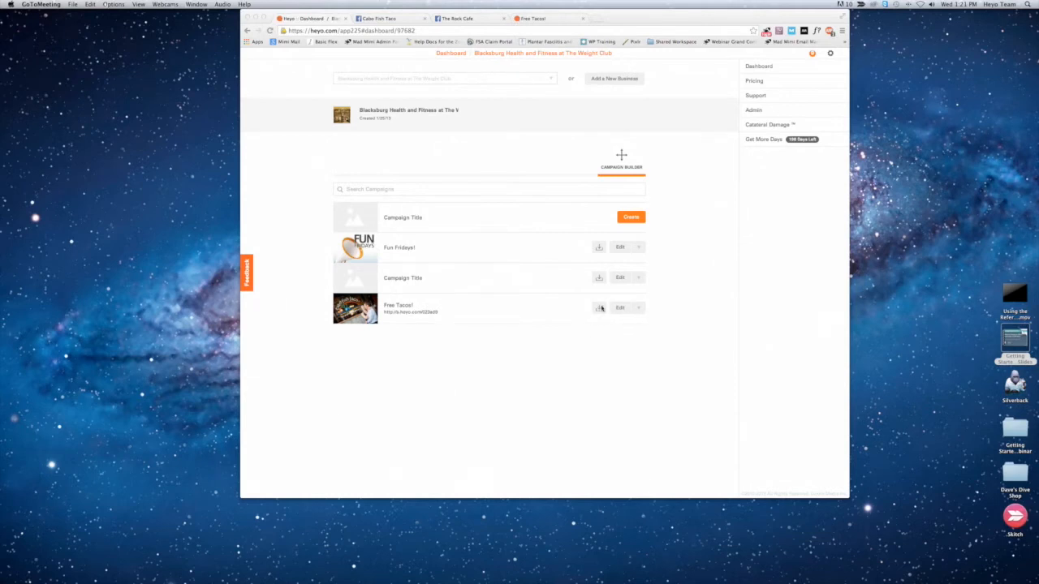
# Step: Show the download option for the Free Tacos! campaign's data and close it without downloading
pyautogui.click(600, 309)
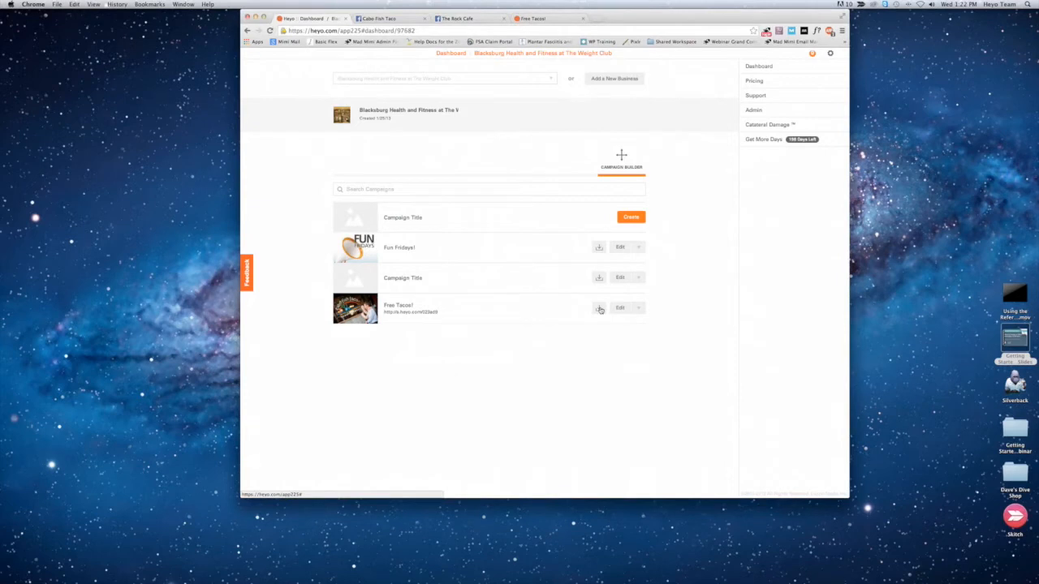
pyautogui.click(599, 308)
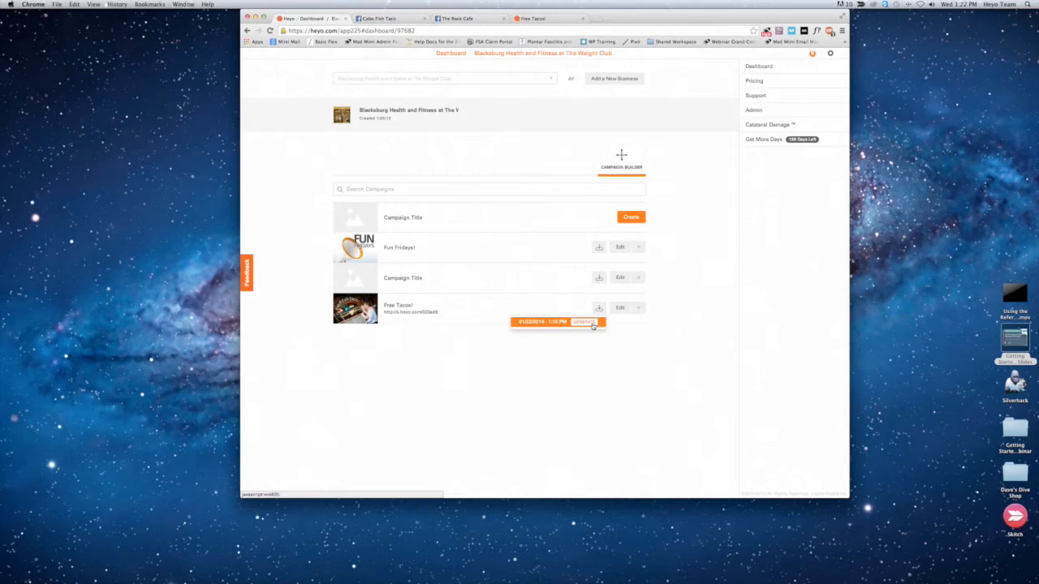
pyautogui.click(473, 323)
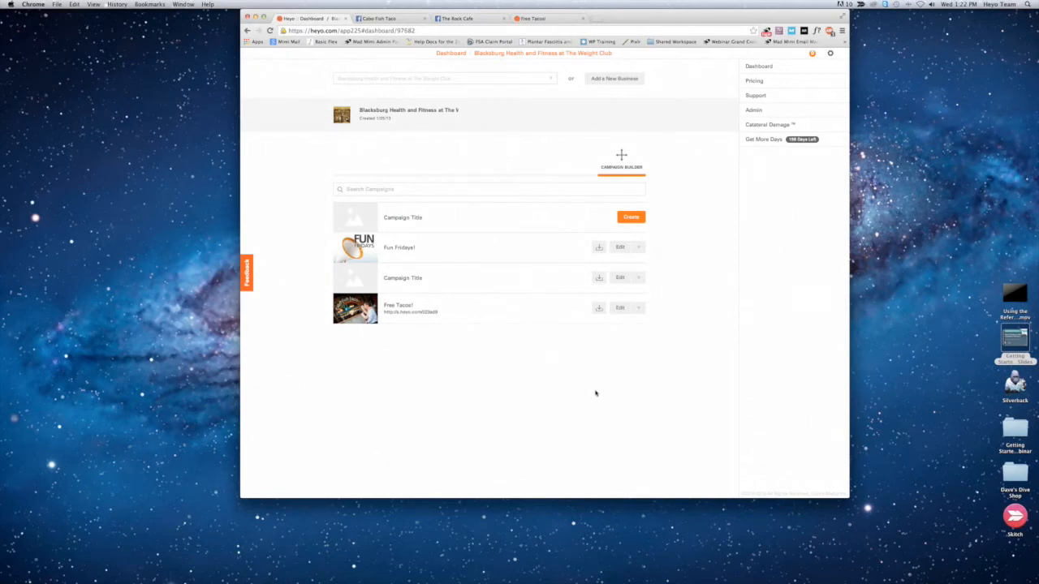
# Step: Create a new campaign and look through its Premium and Default template lists
pyautogui.click(629, 218)
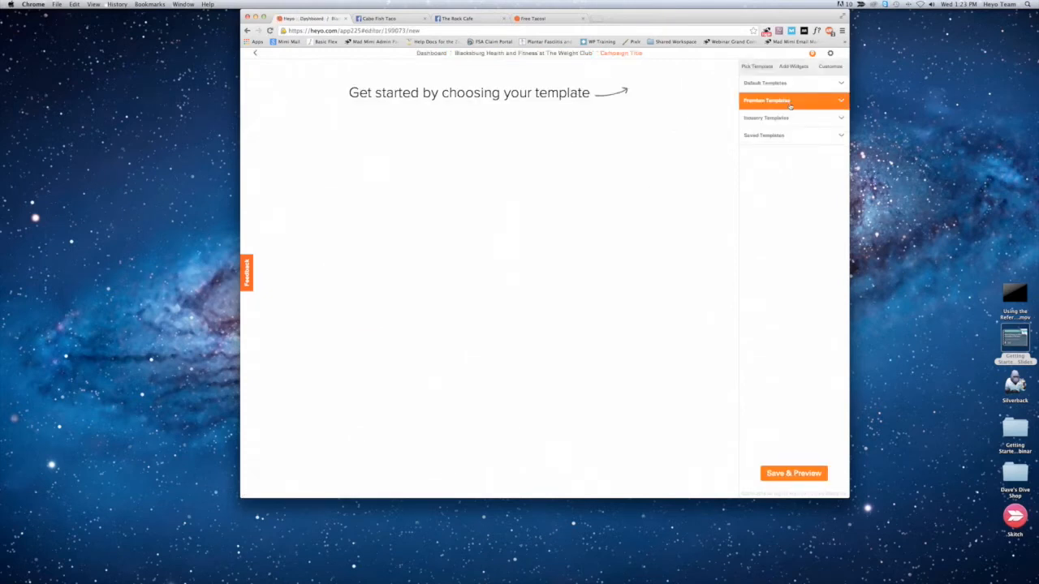
pyautogui.click(816, 103)
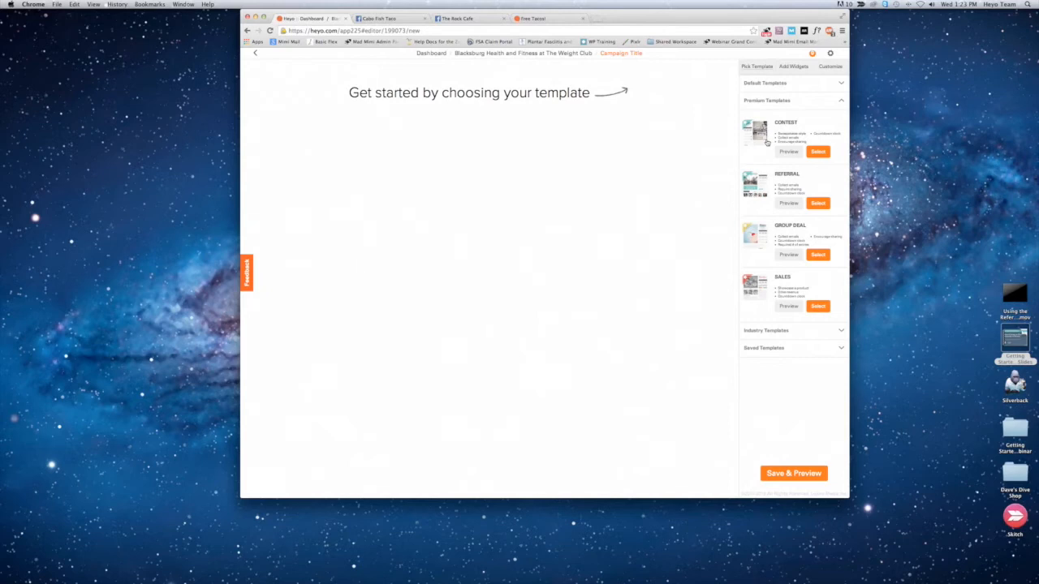
pyautogui.click(767, 102)
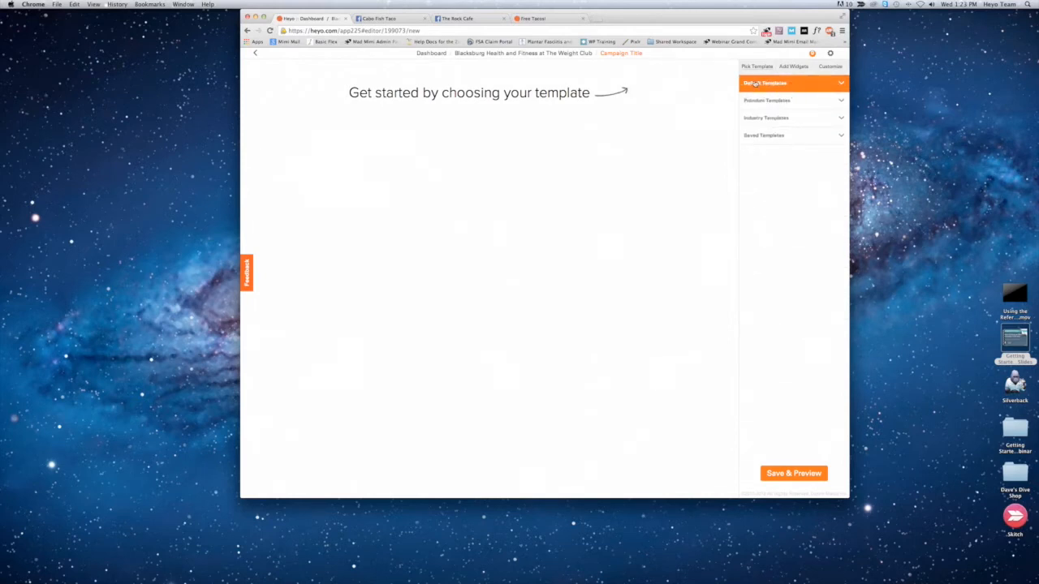
pyautogui.click(804, 85)
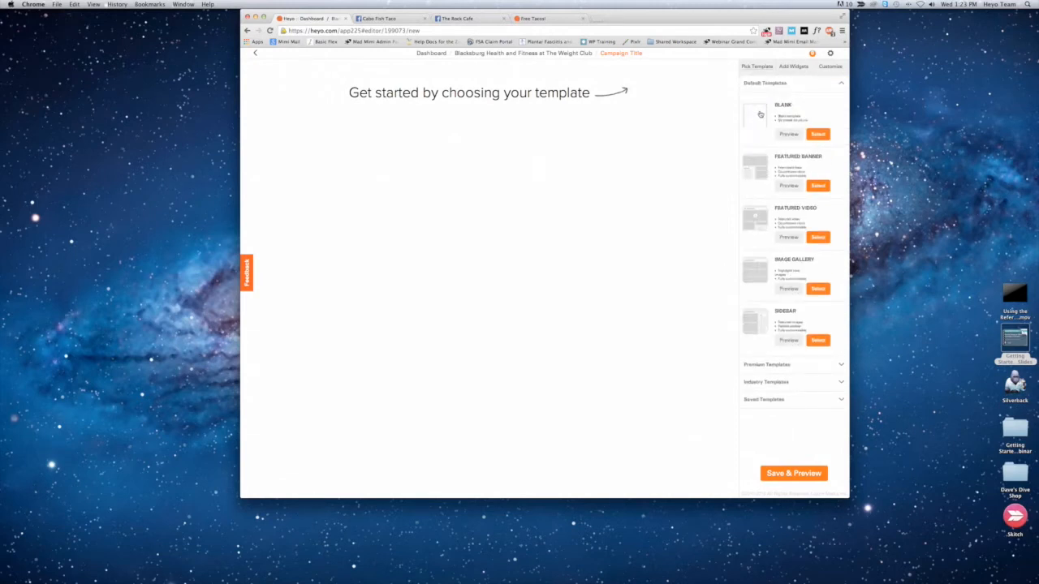
# Step: Preview the Featured Banner and Blank default templates and apply Featured Banner to the new campaign
pyautogui.click(753, 165)
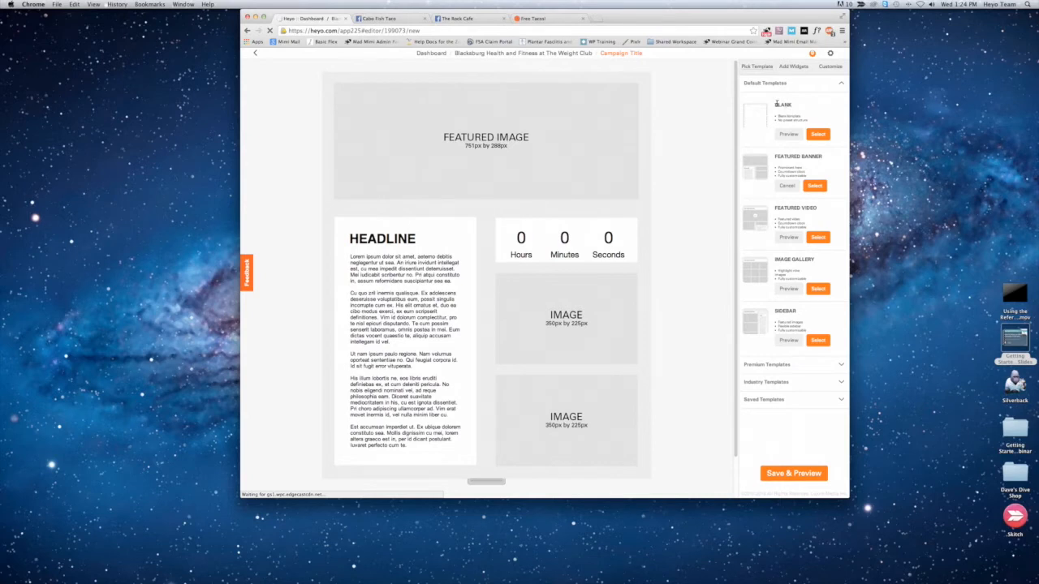
pyautogui.click(762, 122)
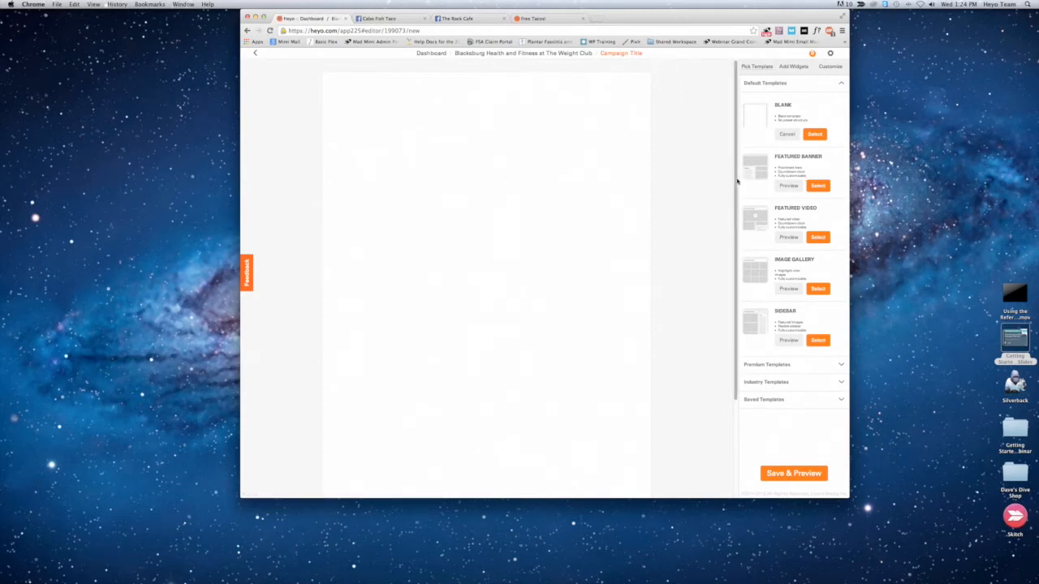
pyautogui.click(753, 167)
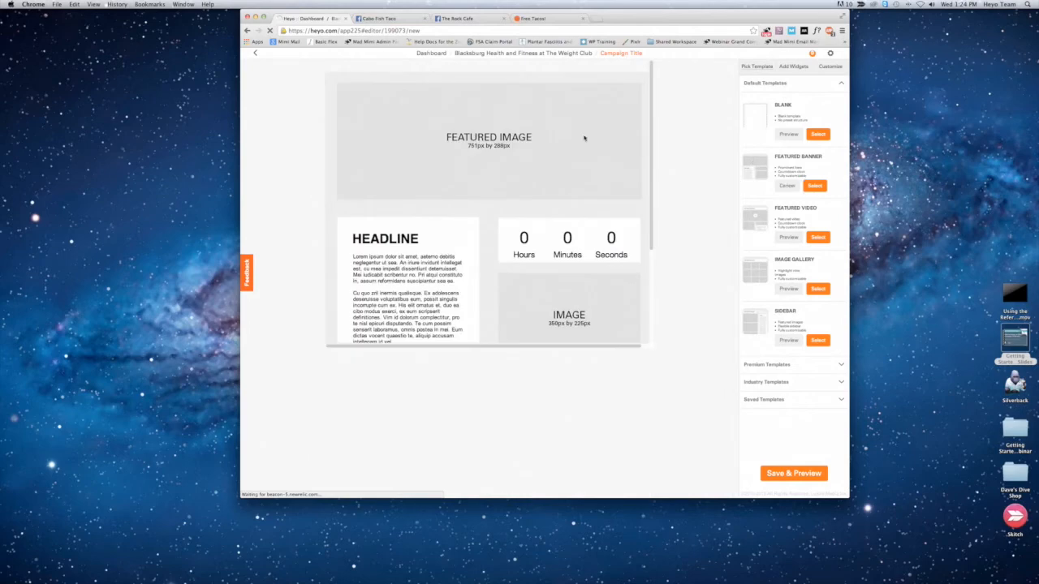
pyautogui.click(815, 186)
pyautogui.click(524, 305)
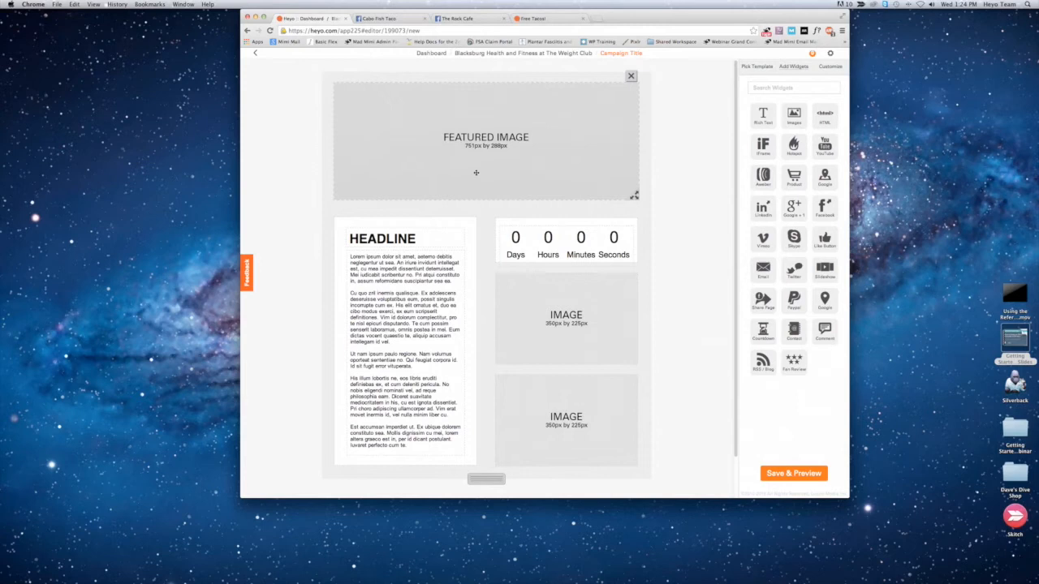
# Step: Replace the featured image placeholder with fish-taco-banner.png from the Cabo Fish Taco folder
pyautogui.click(367, 120)
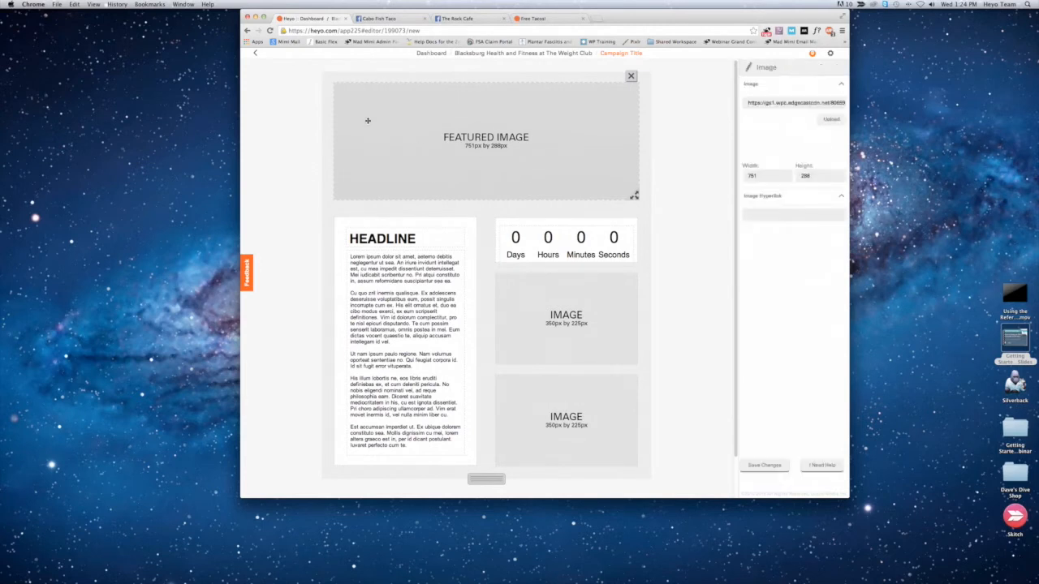
pyautogui.click(831, 120)
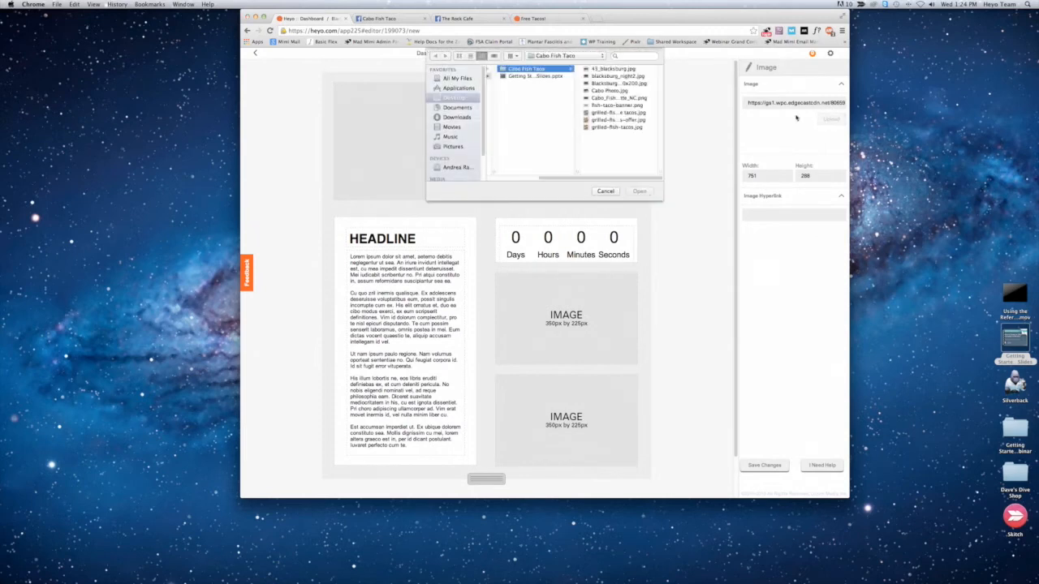
pyautogui.click(617, 105)
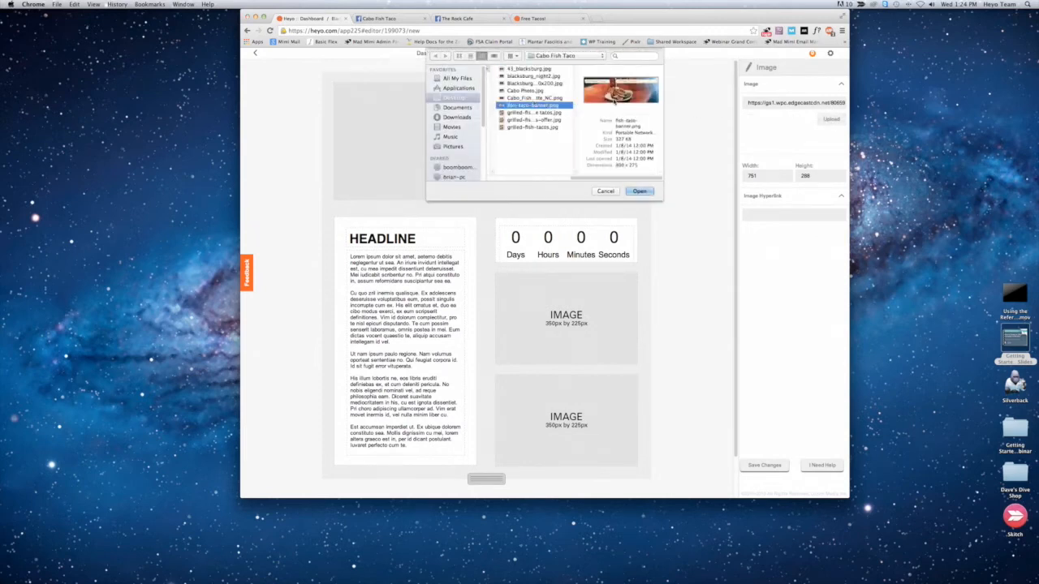
pyautogui.click(640, 192)
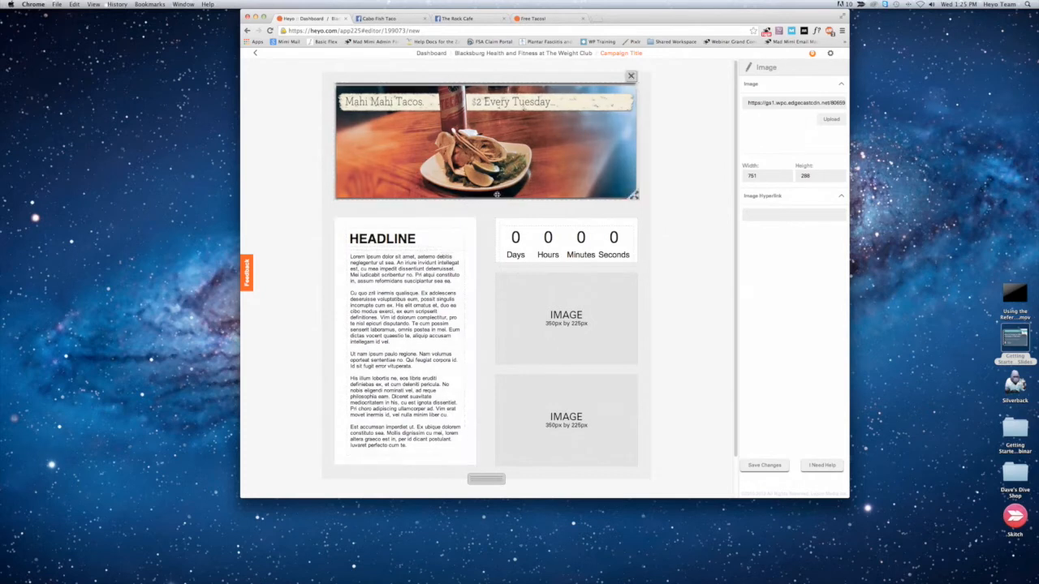
# Step: Replace the headline placeholder with "About Us" and select the new text
pyautogui.click(389, 234)
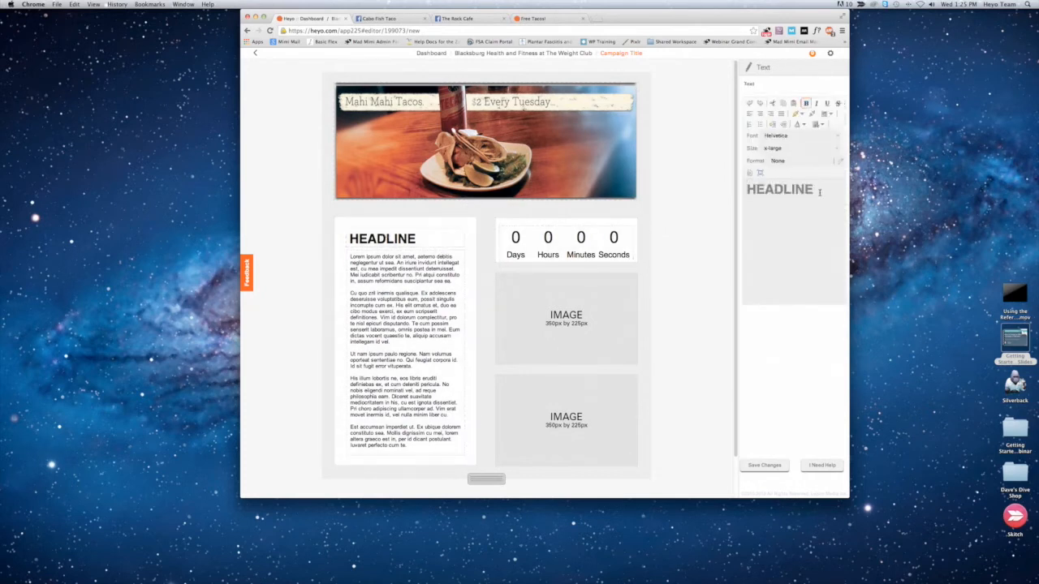
pyautogui.doubleClick(799, 188)
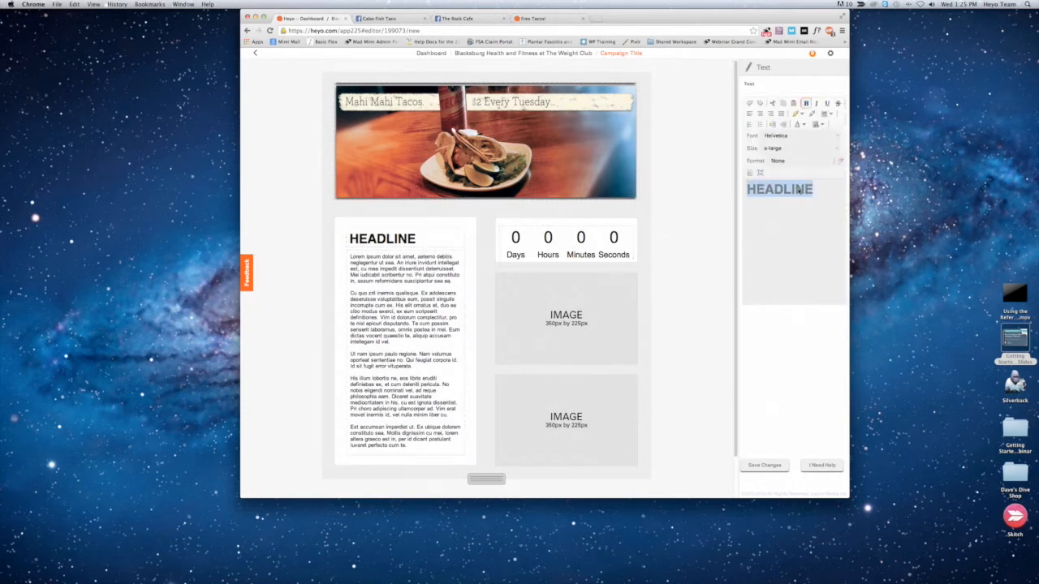
pyautogui.write('About Us')
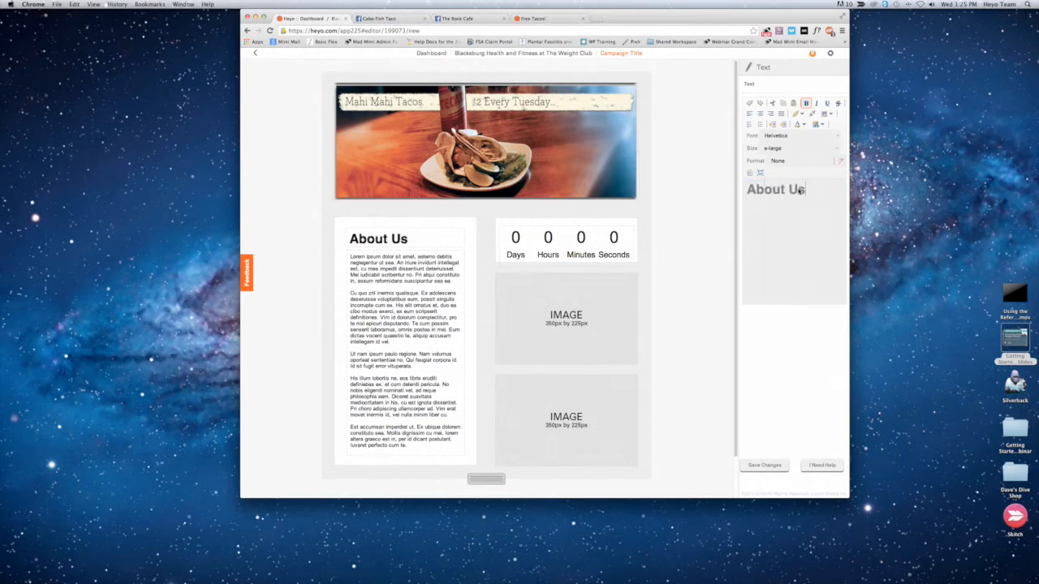
pyautogui.tripleClick(800, 190)
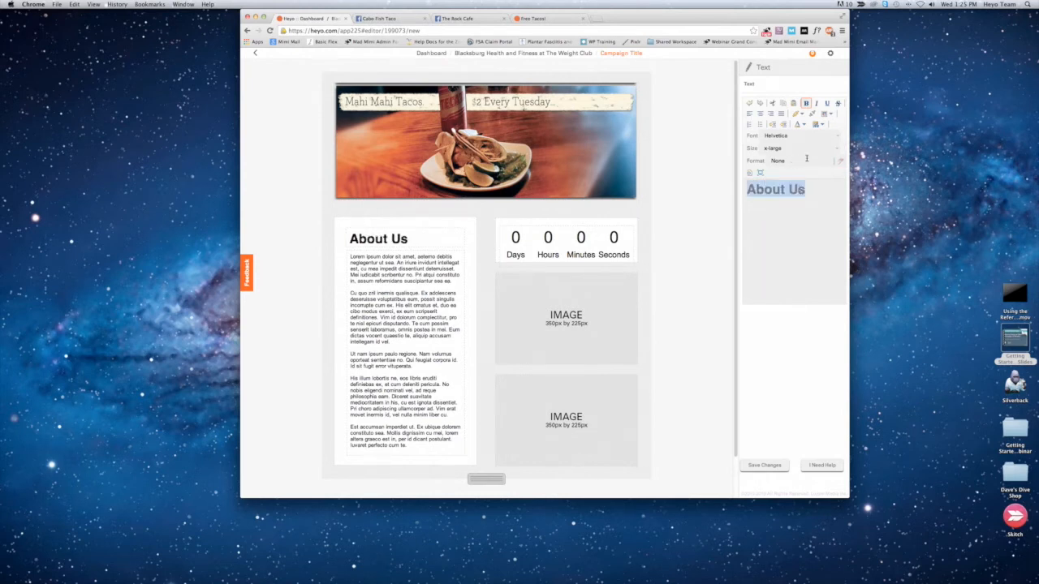
# Step: Set the "About Us" heading's font to Verdana, save the change, and open the body text below it for editing
pyautogui.click(836, 149)
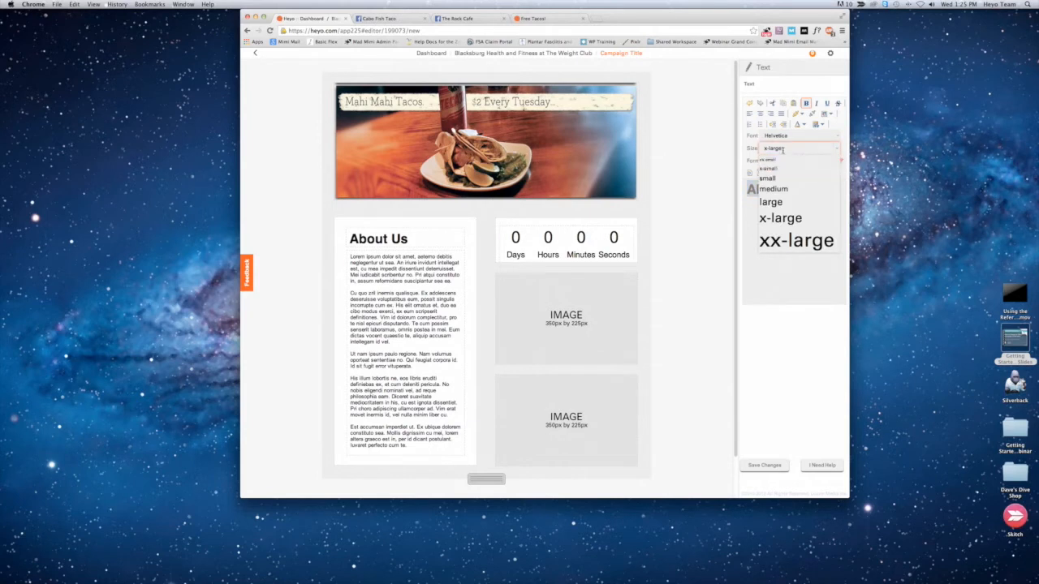
pyautogui.click(787, 147)
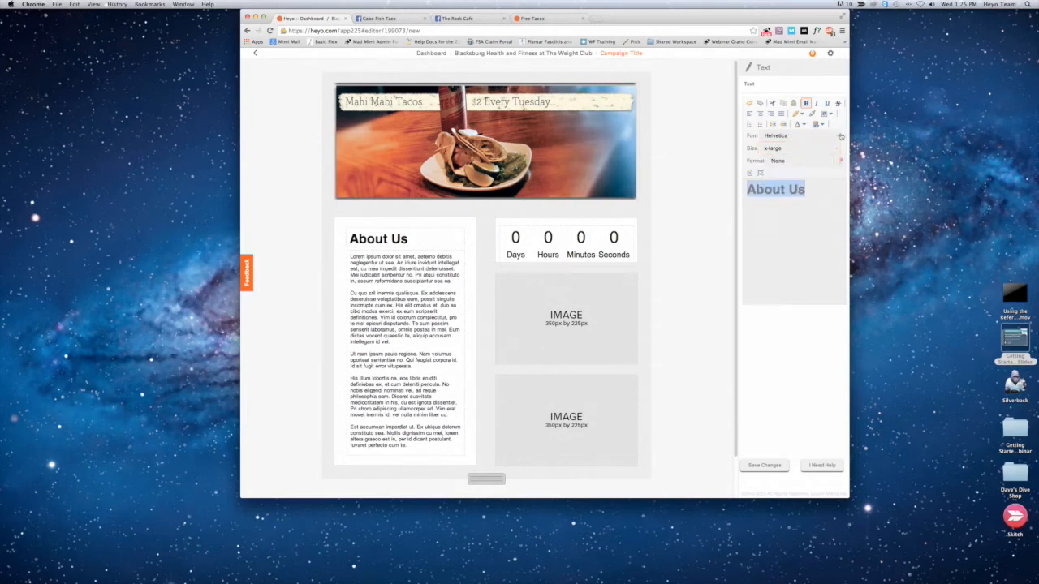
pyautogui.click(836, 138)
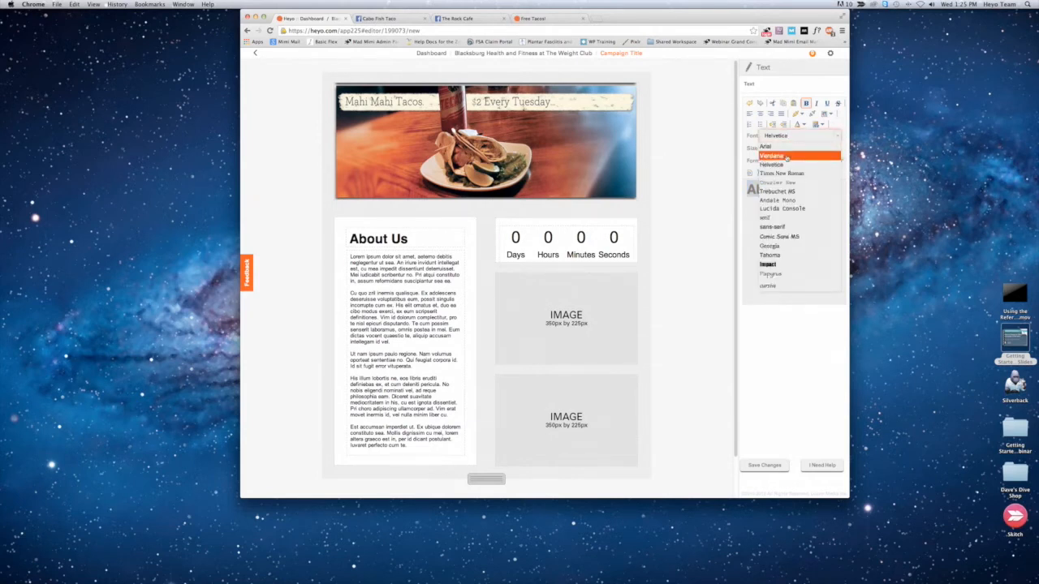
pyautogui.click(785, 158)
pyautogui.click(764, 465)
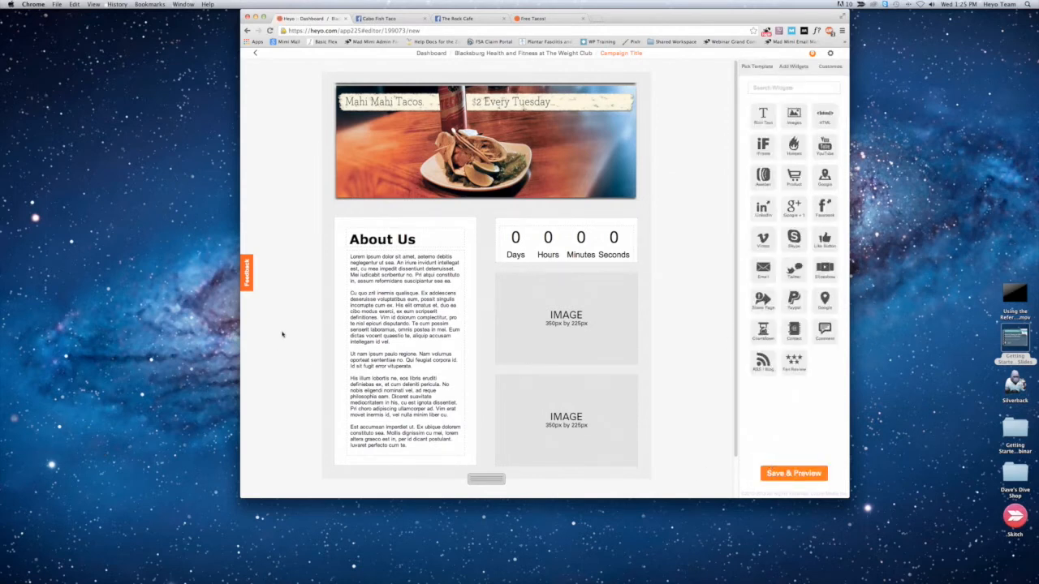
pyautogui.click(384, 311)
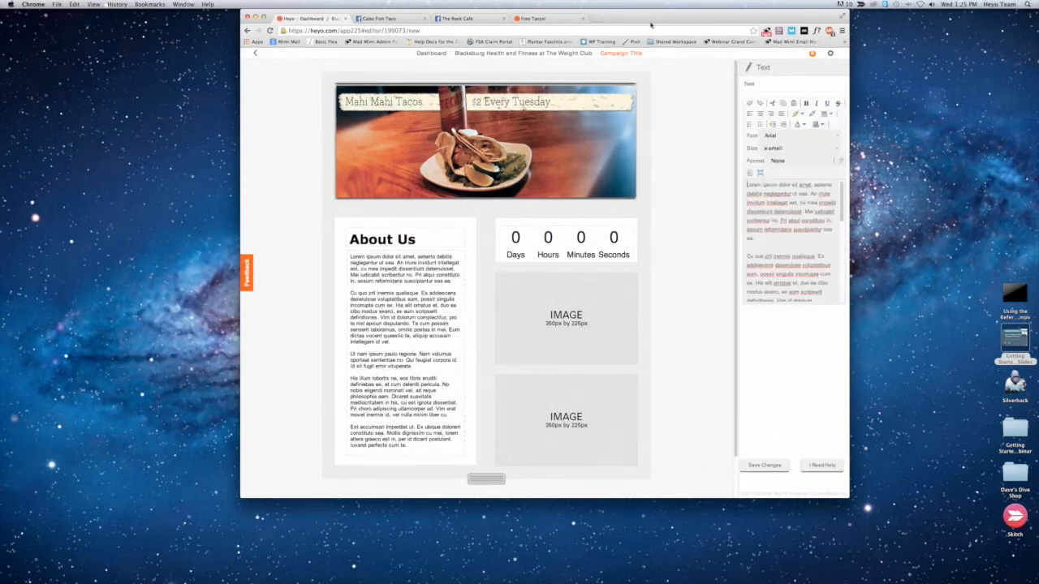
pyautogui.click(597, 21)
pyautogui.write('ca')
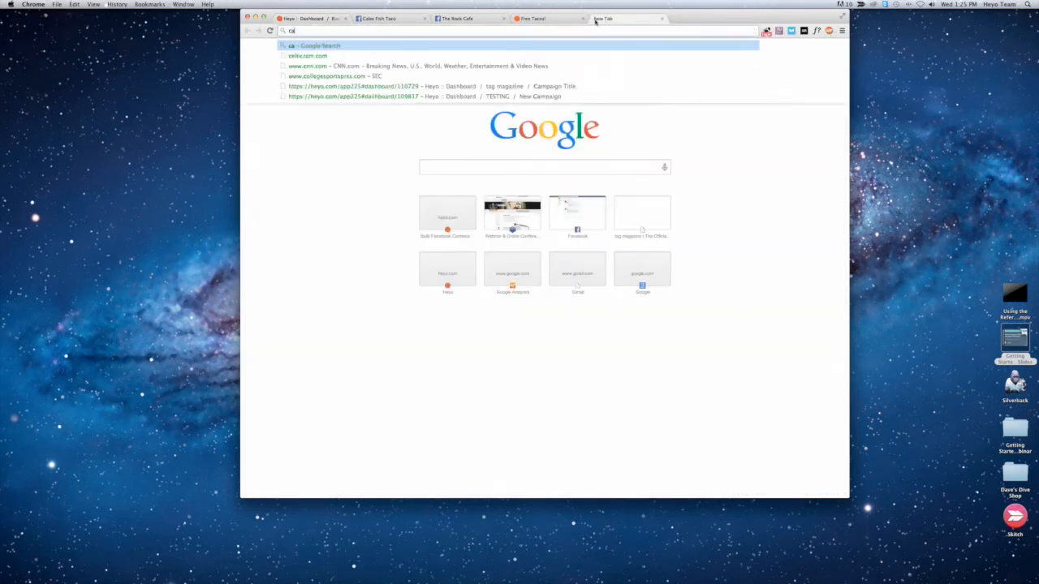
pyautogui.write('bo fish taco')
pyautogui.press('Return')
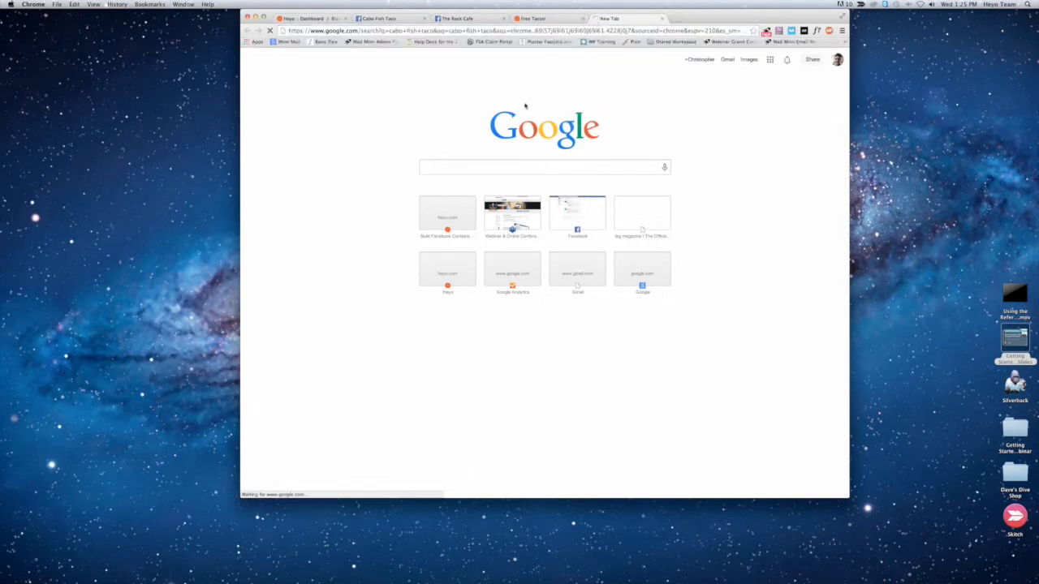
pyautogui.click(671, 31)
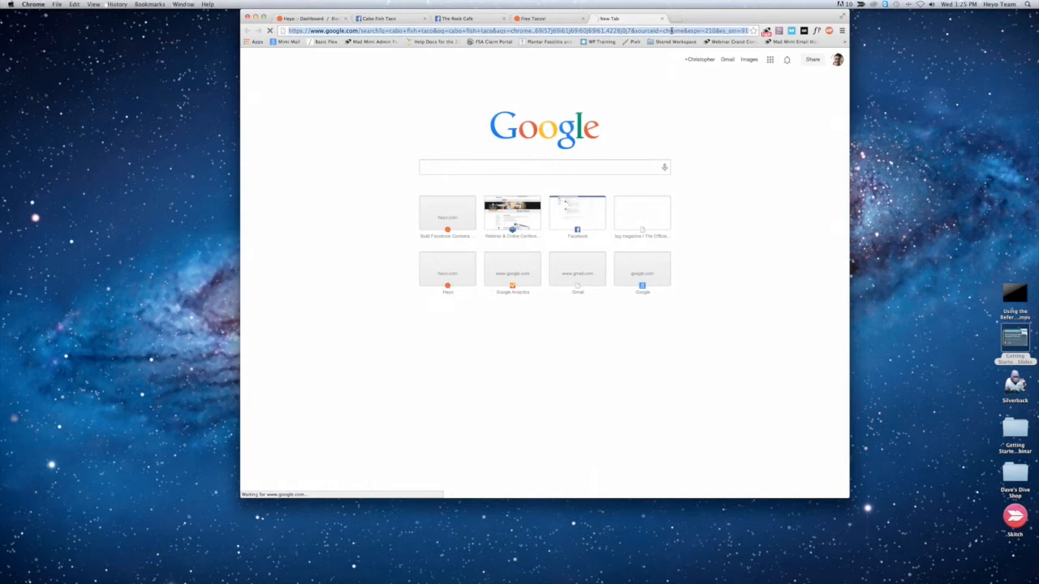
pyautogui.press('Return')
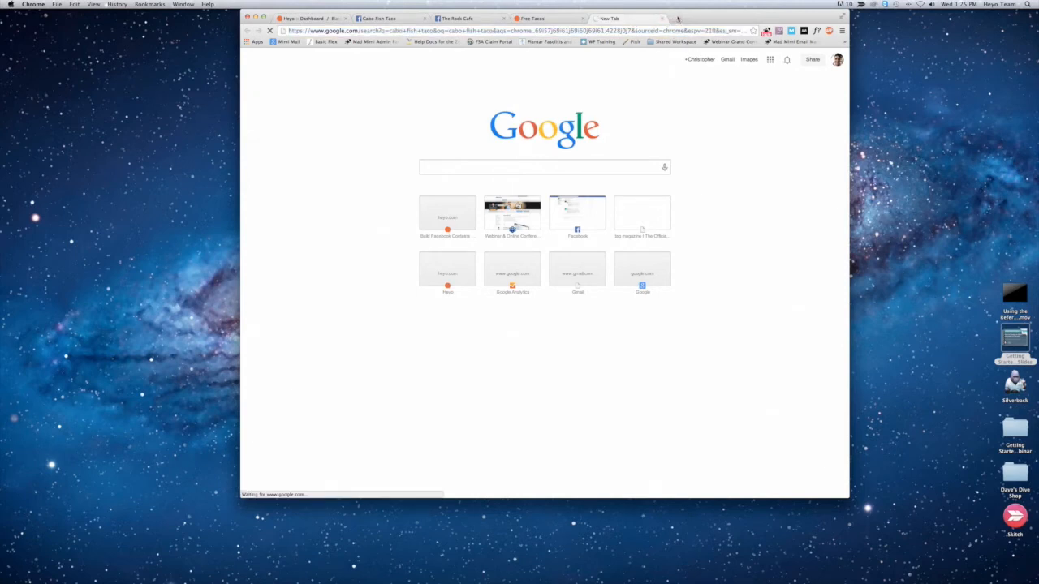
pyautogui.click(495, 163)
pyautogui.click(663, 18)
# Step: Search Google for "cabo fish taco" in a new browser tab and open the About page of cabofishtaco.com
pyautogui.click(596, 19)
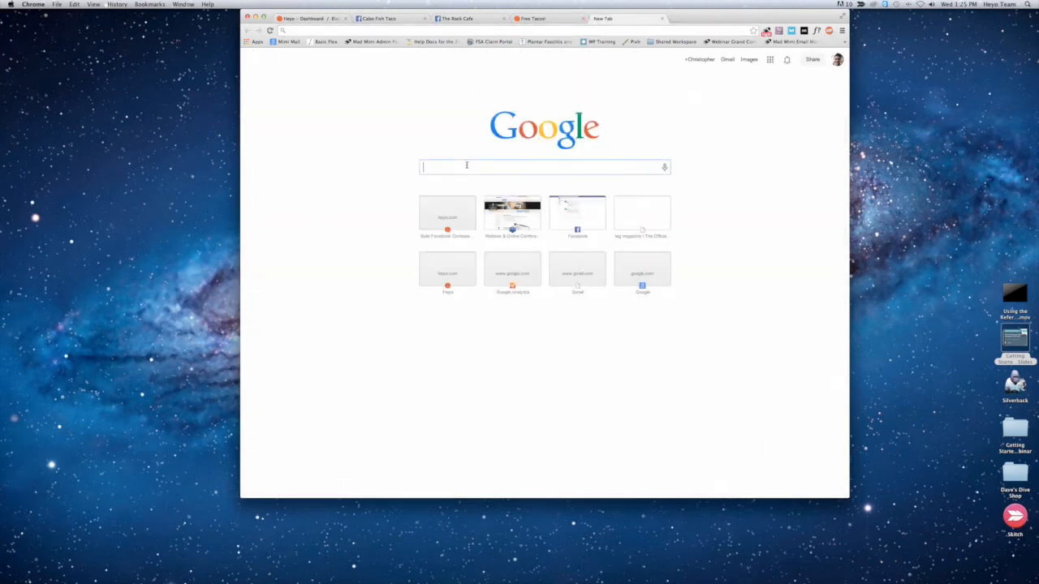
pyautogui.write('cab')
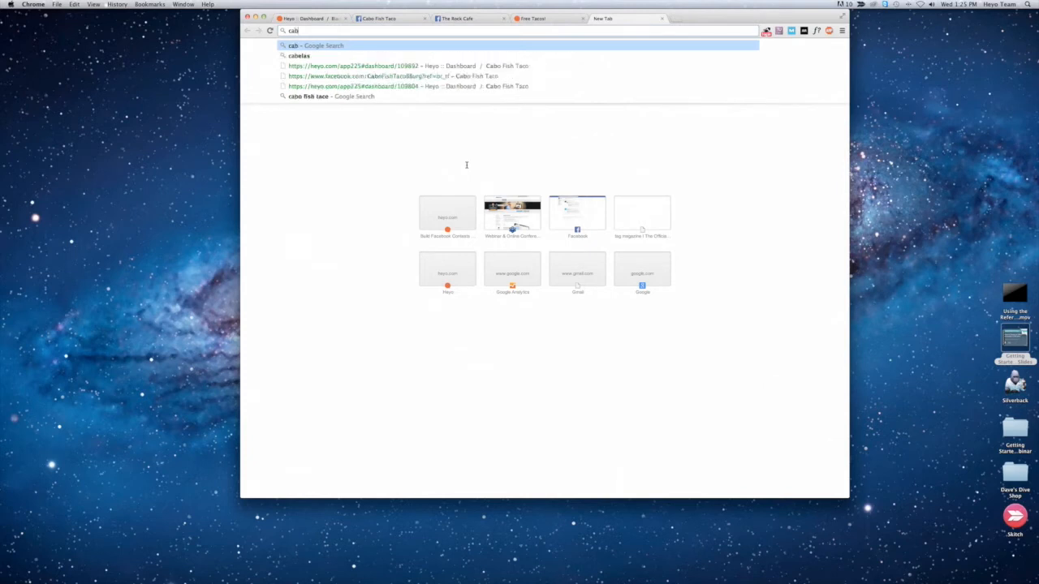
pyautogui.write('o fish tac')
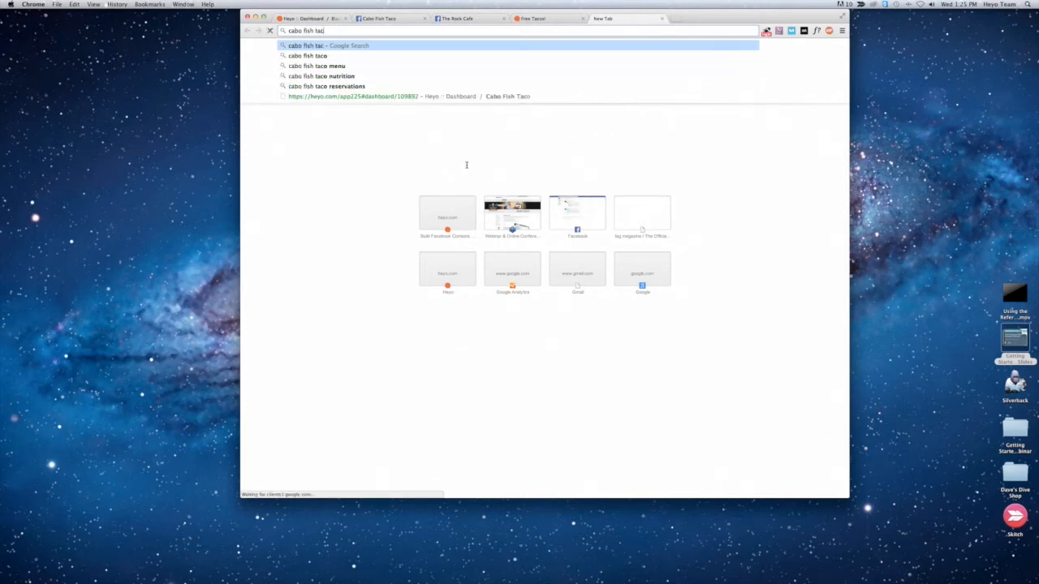
pyautogui.press('Down')
pyautogui.press('Return')
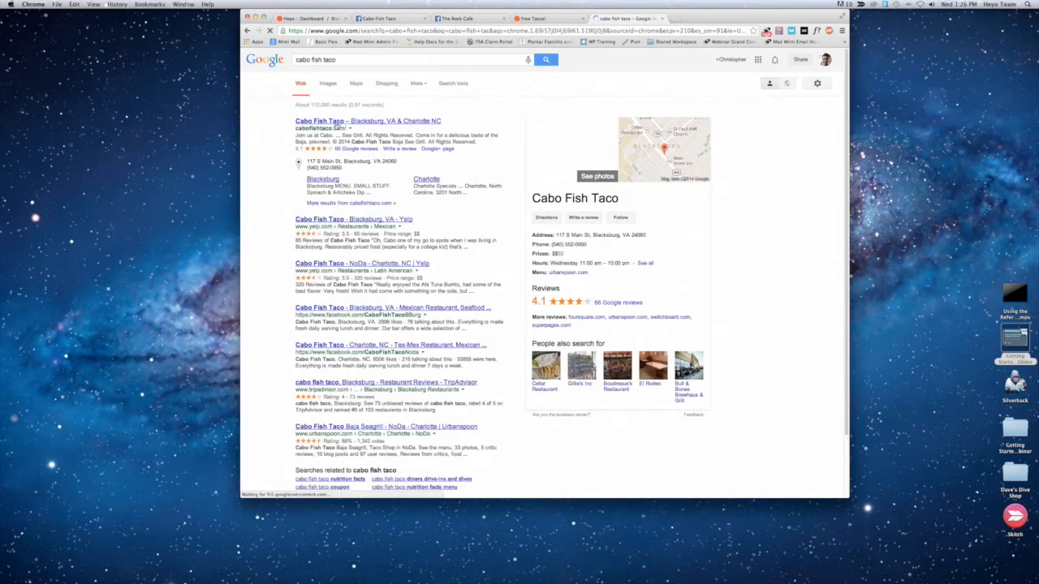
pyautogui.click(336, 123)
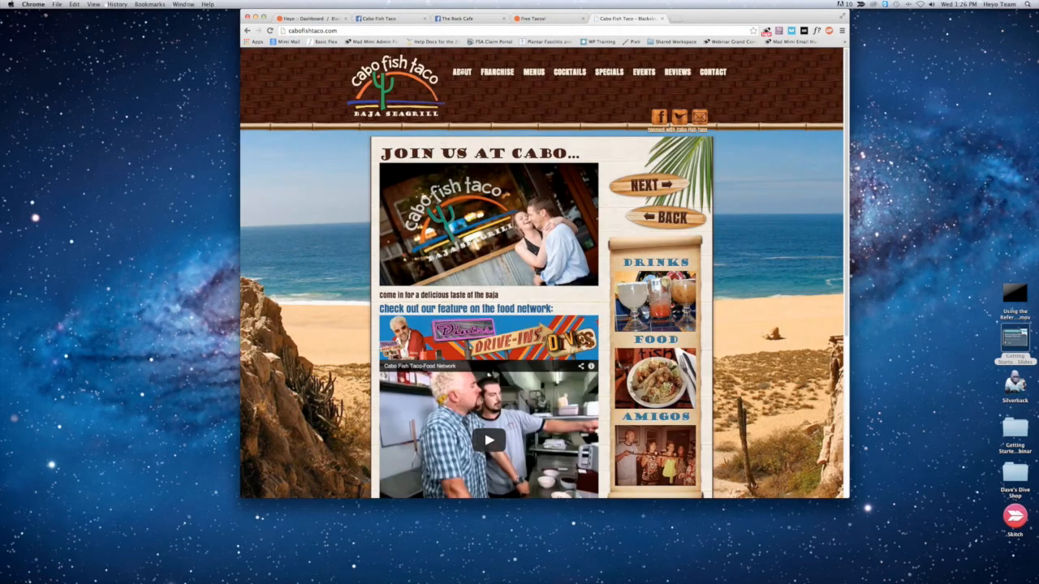
pyautogui.click(461, 73)
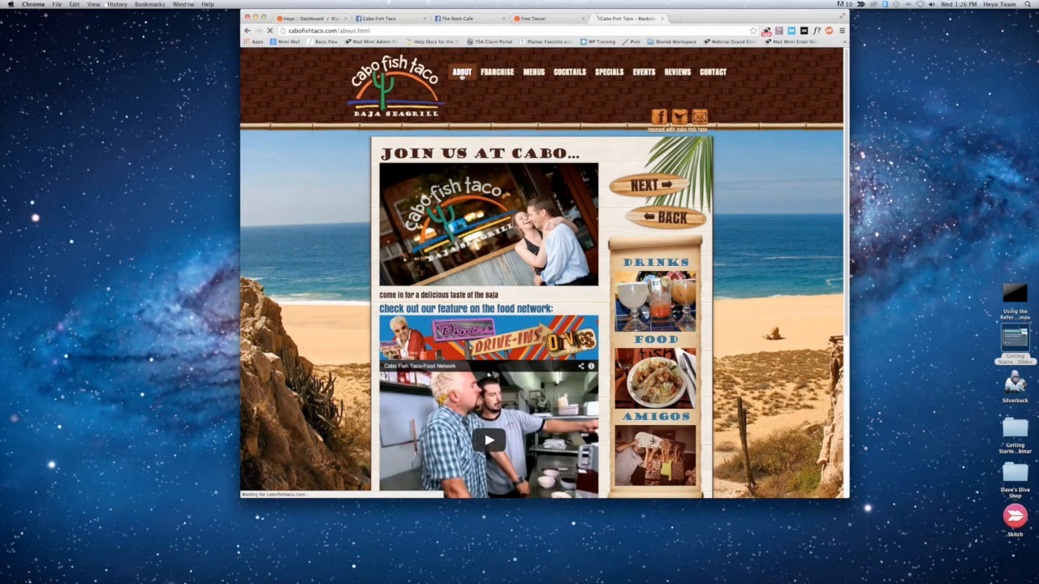
# Step: Copy the first paragraphs of the About Cabo text, through "San Diego", and replace the campaign's placeholder body text with them, matching style
pyautogui.moveTo(379, 167); pyautogui.dragTo(513, 313)
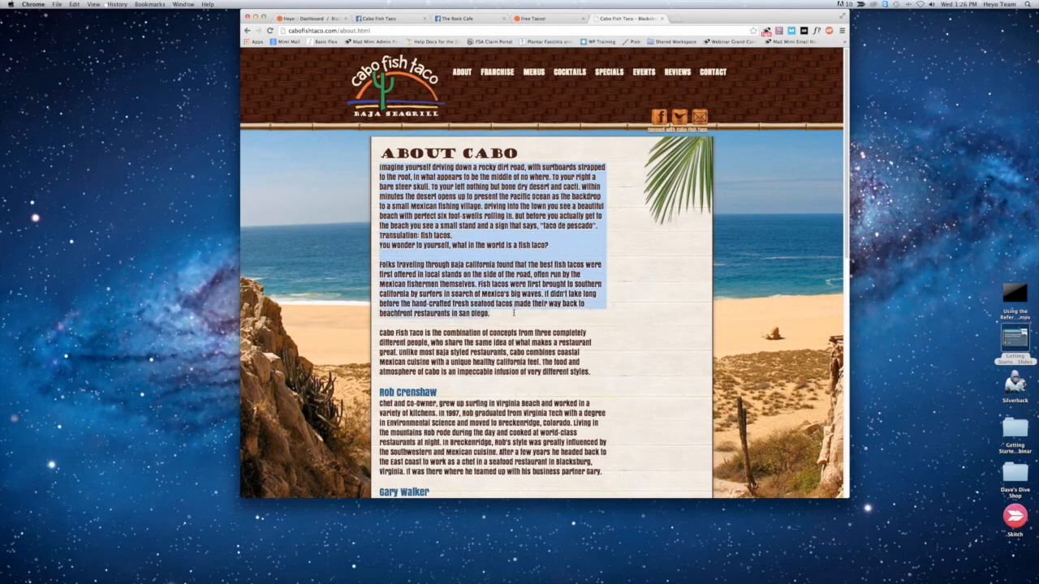
pyautogui.press('super+c')
pyautogui.click(328, 19)
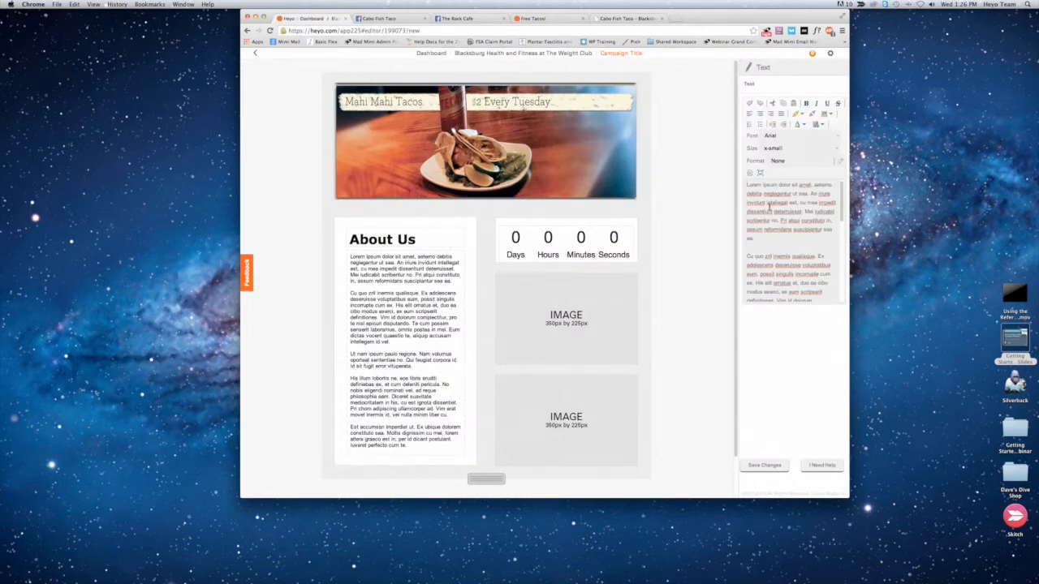
pyautogui.press('super+a')
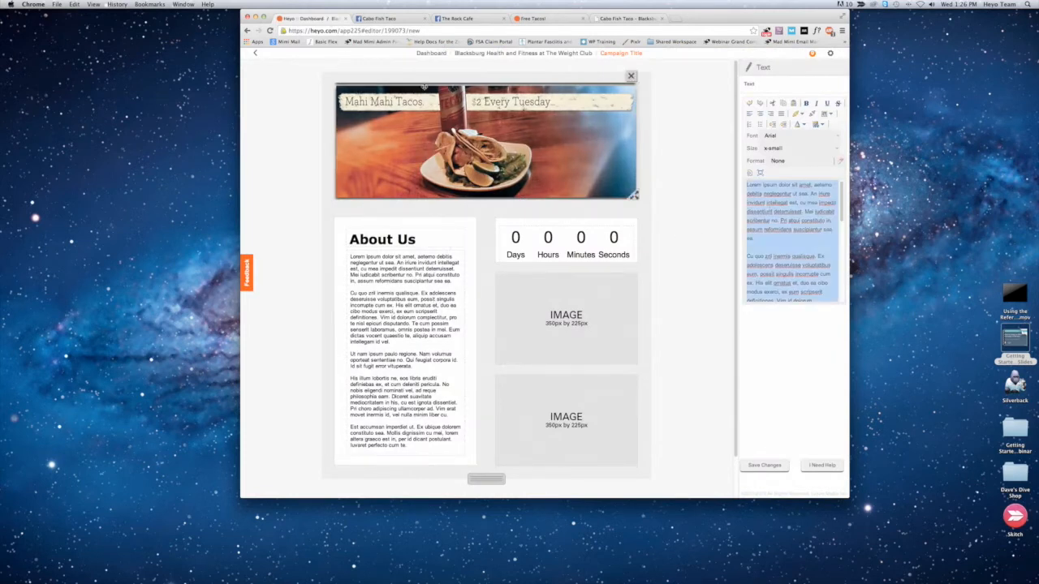
pyautogui.click(75, 5)
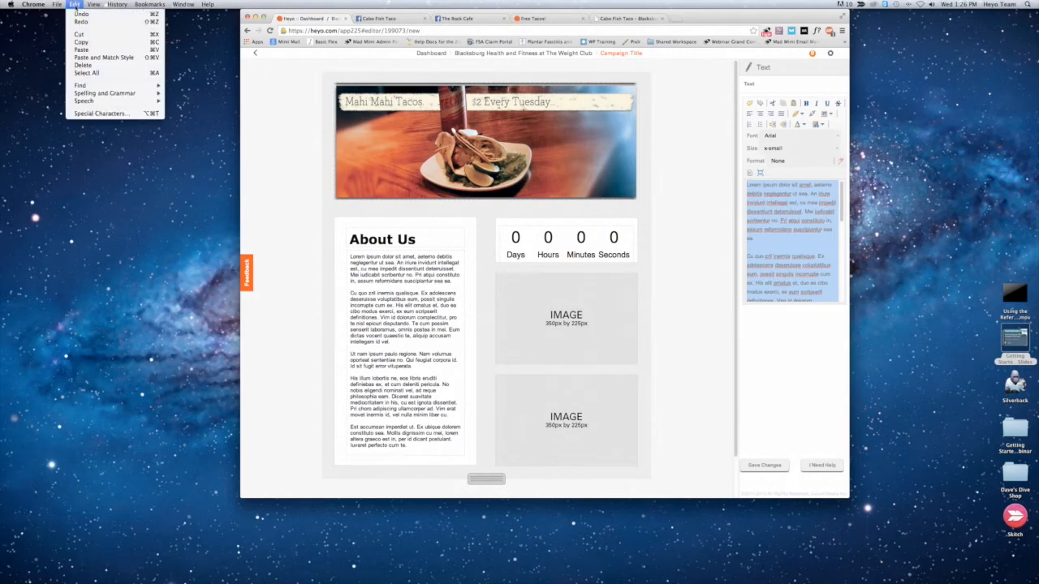
pyautogui.click(91, 57)
# Step: Set all of the pasted body text to Verdana at size small and save the changes
pyautogui.press('super+a')
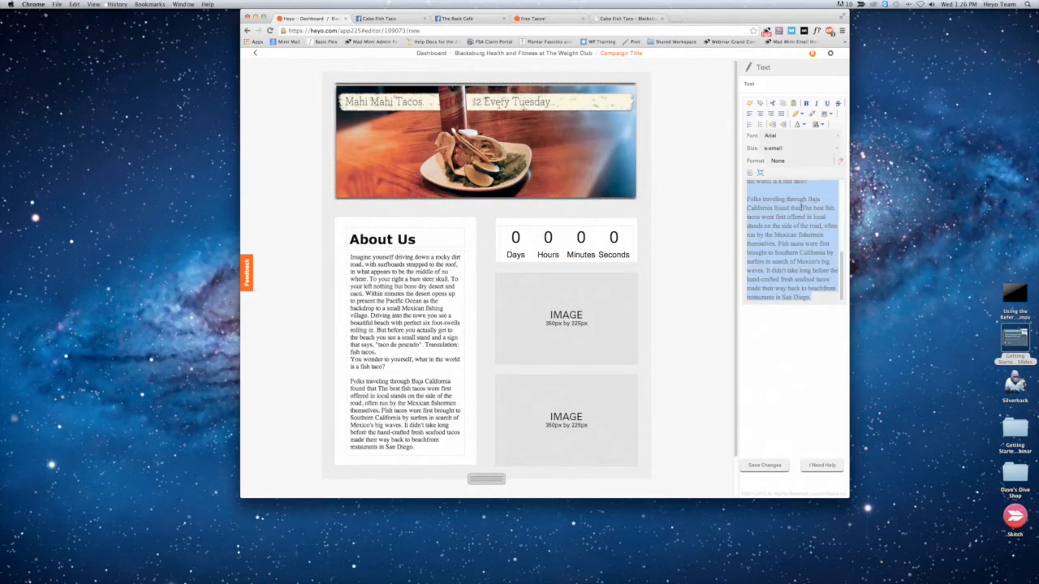
pyautogui.click(771, 136)
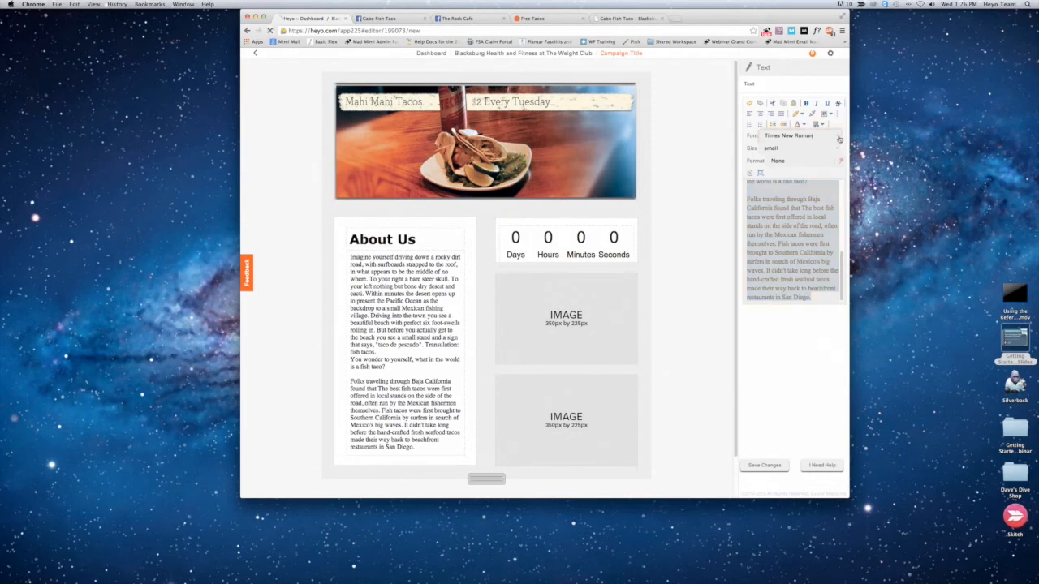
pyautogui.click(782, 155)
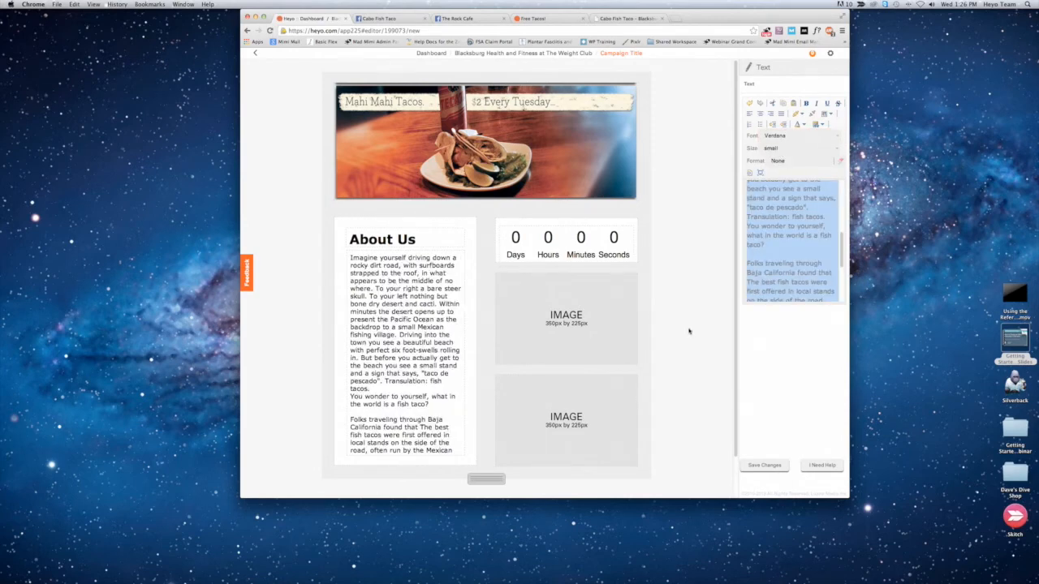
pyautogui.click(765, 465)
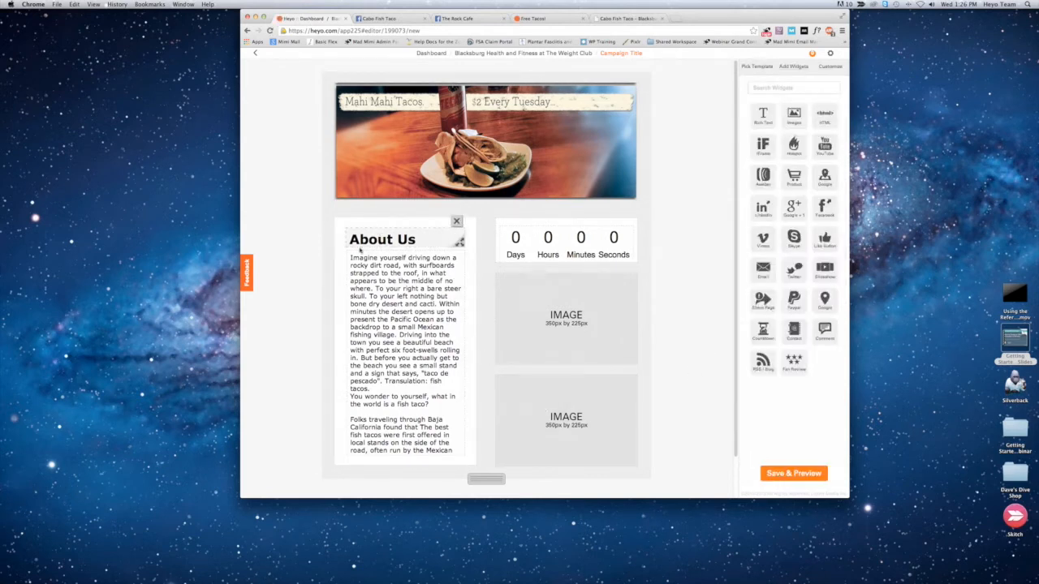
# Step: Remove the countdown widget, the white box behind it, and the upper image placeholder from the campaign
pyautogui.scroll(-2, 672, 290)
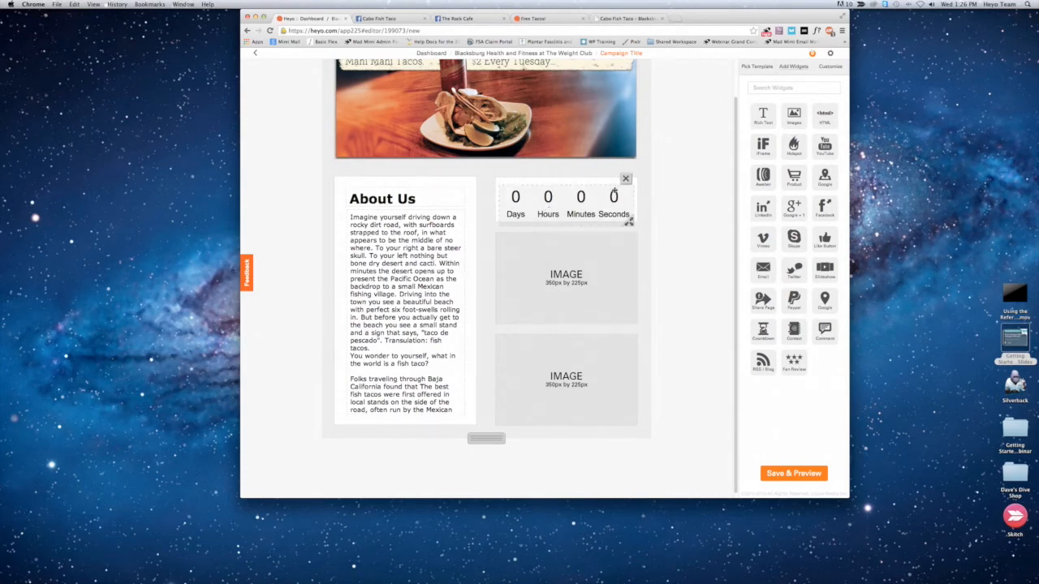
pyautogui.click(626, 179)
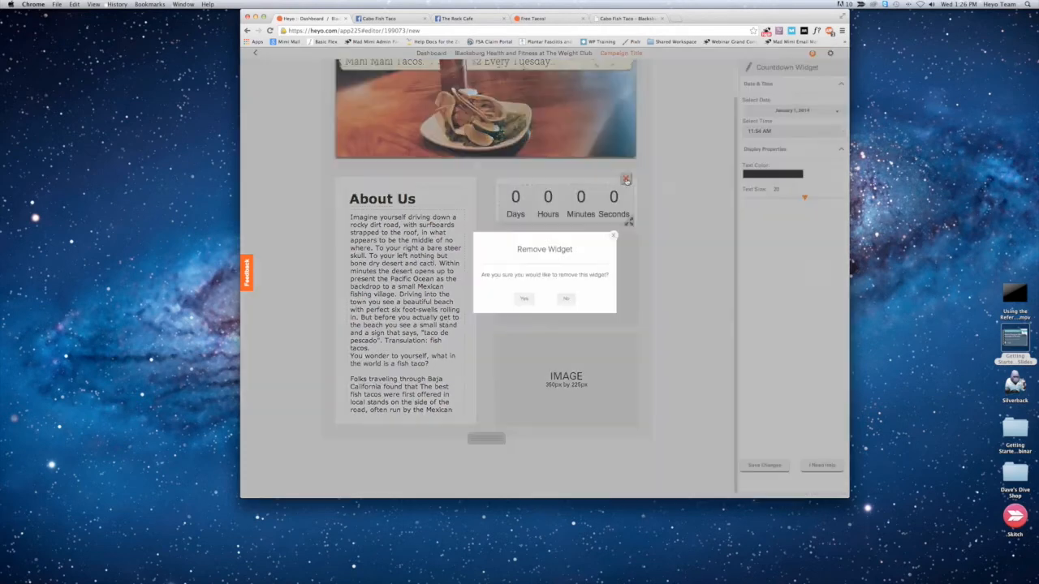
pyautogui.click(522, 297)
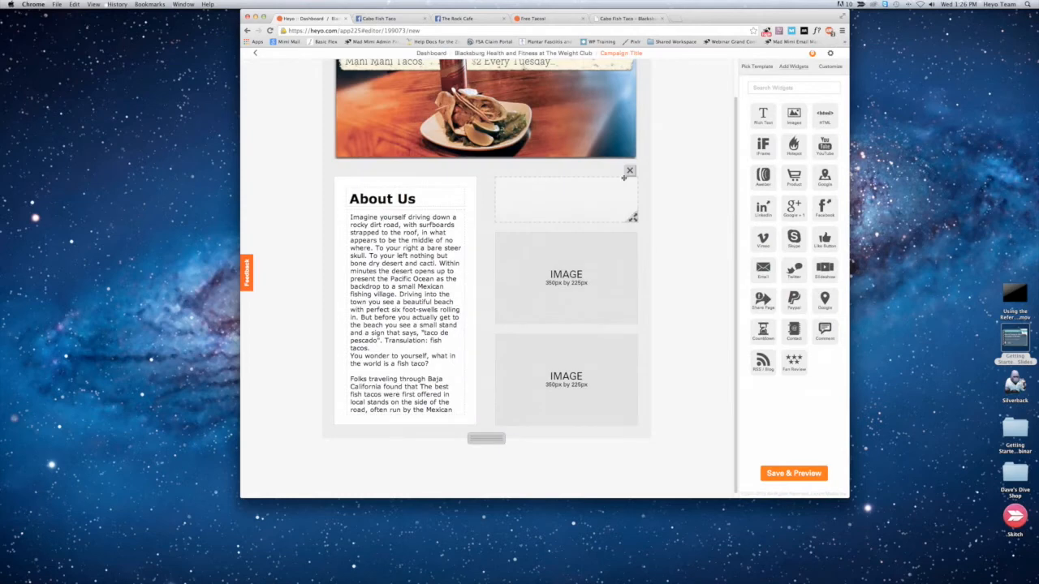
pyautogui.click(630, 173)
pyautogui.click(520, 298)
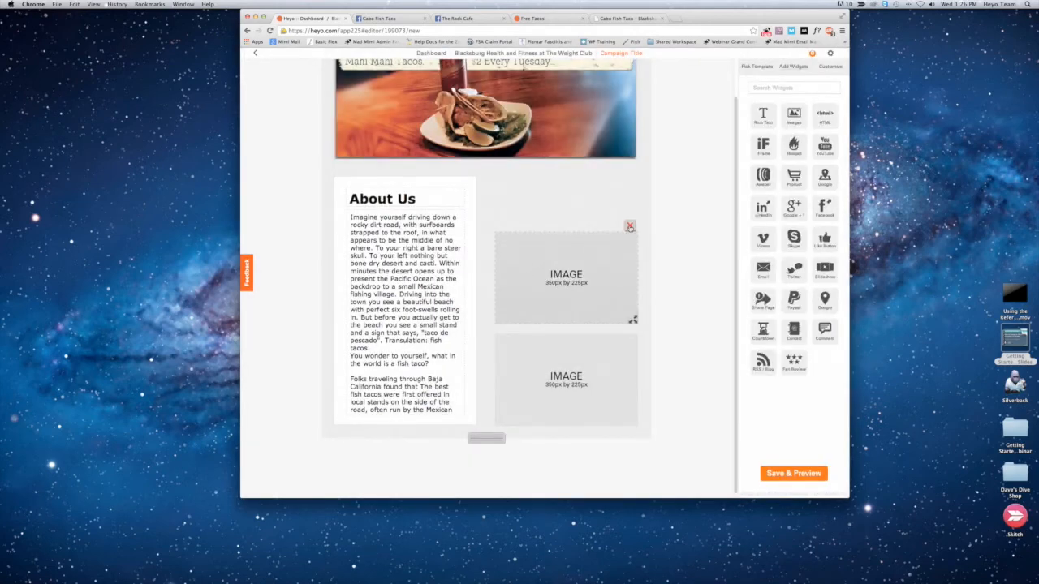
pyautogui.click(629, 226)
pyautogui.click(521, 298)
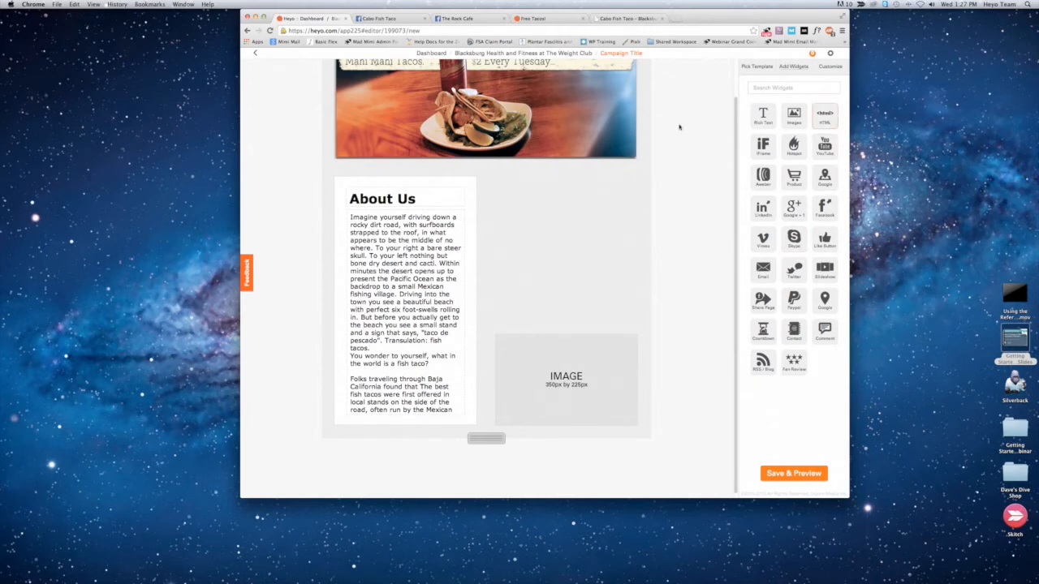
# Step: Add an HTML widget in the empty area beside "About Us", paste the MailChimp signup form code into it, and save
pyautogui.moveTo(370, 176)
pyautogui.moveTo(822, 117); pyautogui.dragTo(519, 192)
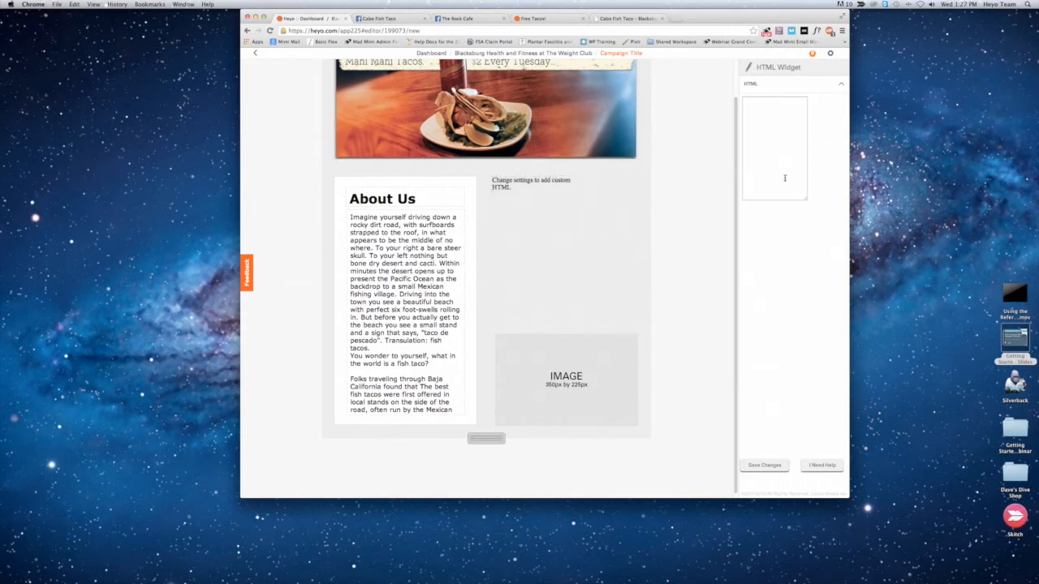
pyautogui.click(762, 124)
pyautogui.press('super+Tab')
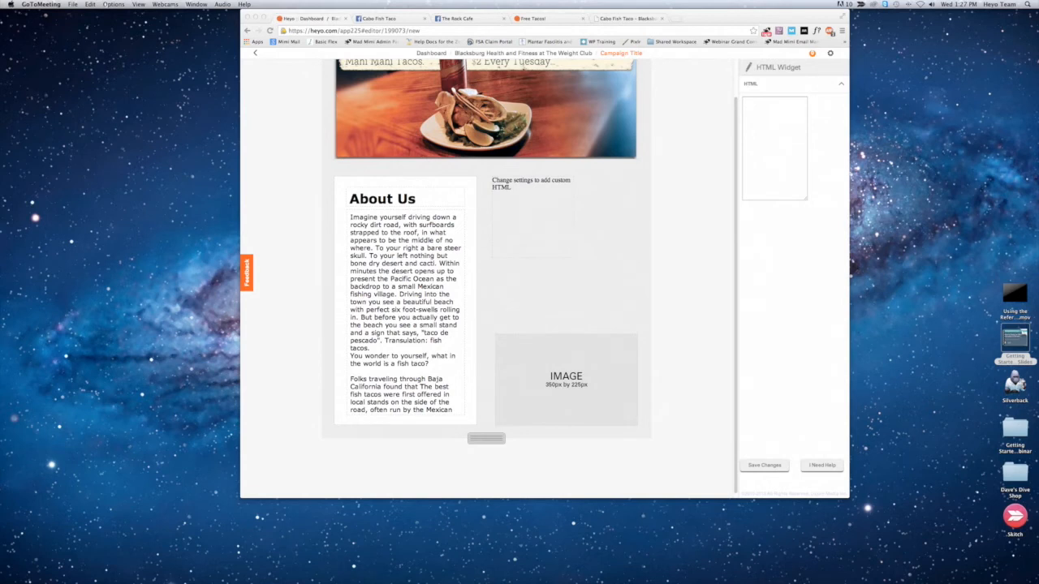
pyautogui.press('super+Tab')
pyautogui.click(529, 203)
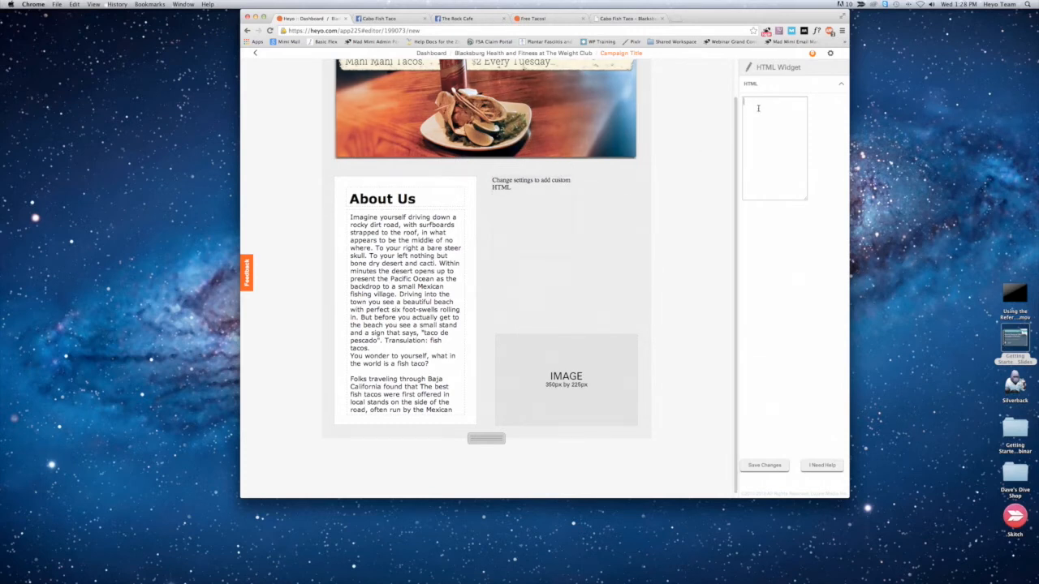
pyautogui.press('super+v')
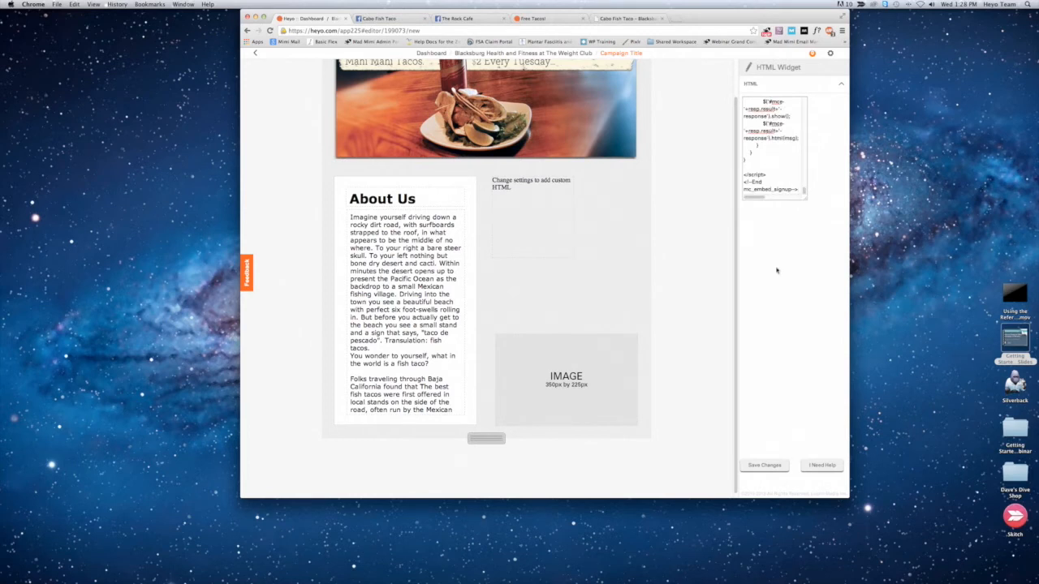
pyautogui.click(766, 465)
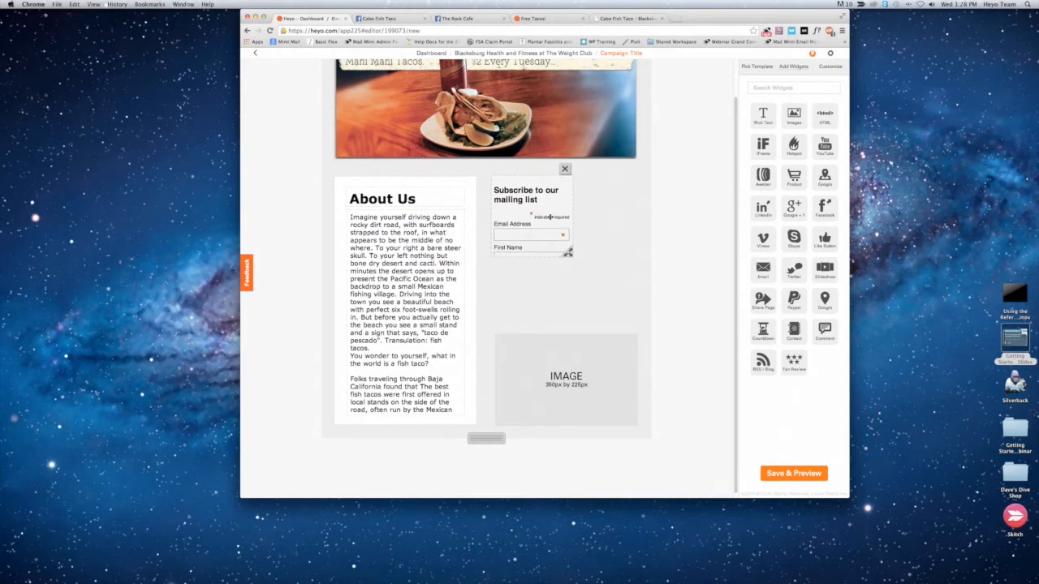
# Step: Enlarge the mailing list form until all fields and the Subscribe button fit, and shift it into line above the remaining image placeholder
pyautogui.click(566, 252)
pyautogui.moveTo(565, 251); pyautogui.dragTo(621, 301)
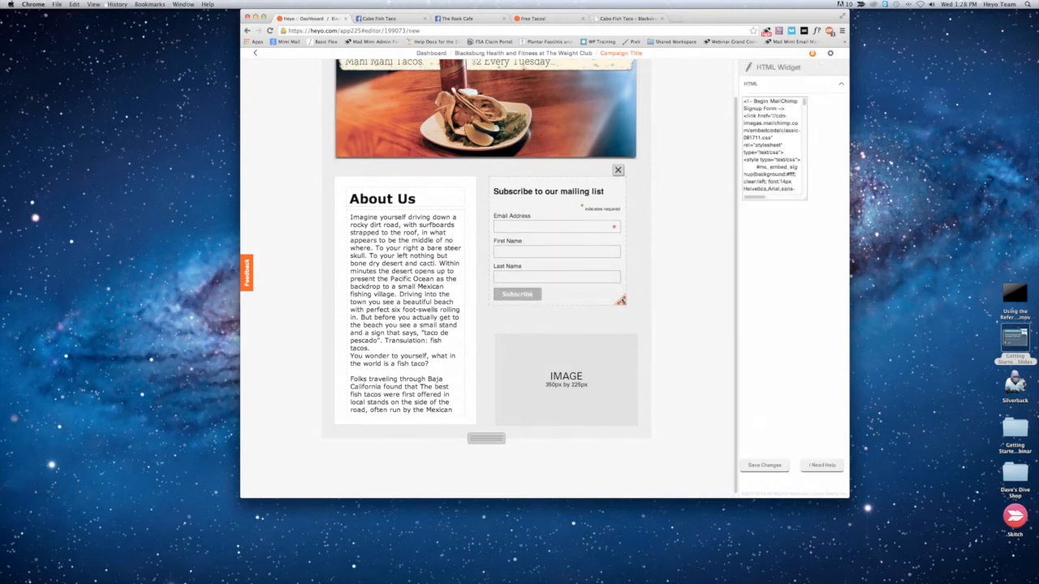
pyautogui.moveTo(597, 254); pyautogui.dragTo(608, 254)
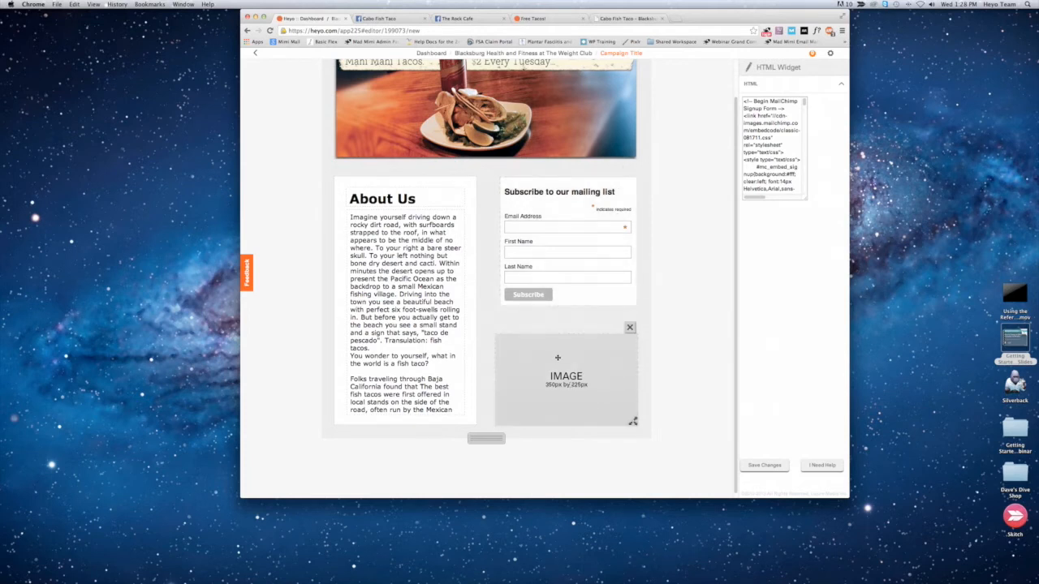
pyautogui.click(518, 359)
pyautogui.click(504, 341)
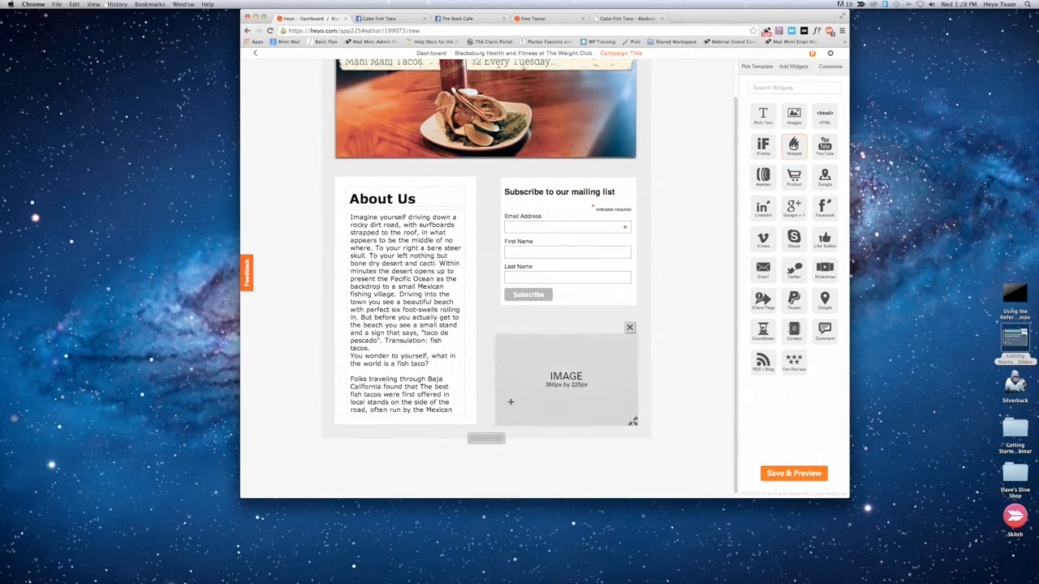
# Step: Replace the remaining image placeholder below the signup form with the blacksburg_night2.jpg photo from the Cabo Fish Taco folder
pyautogui.click(591, 357)
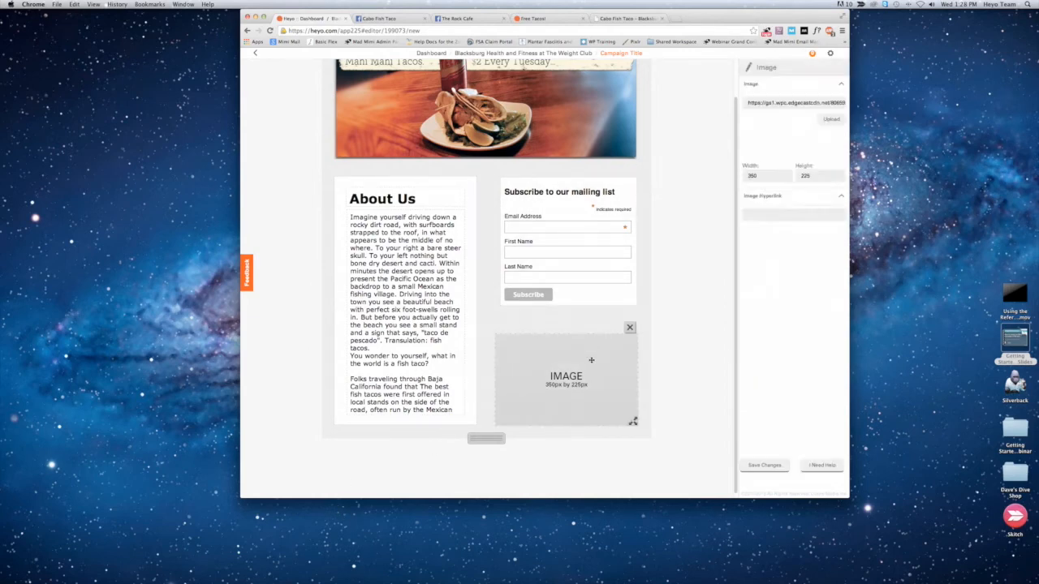
pyautogui.click(831, 119)
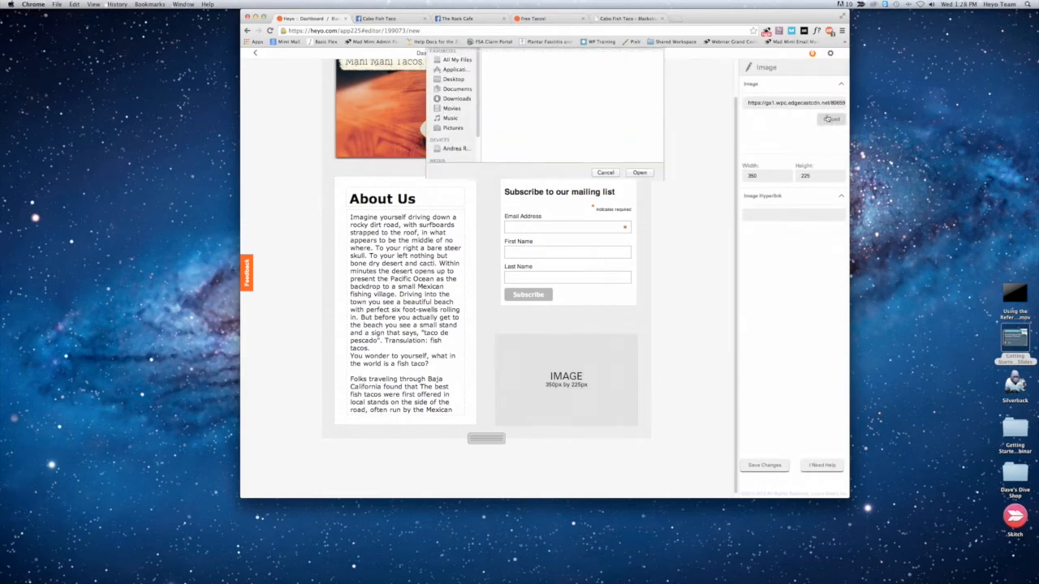
pyautogui.click(614, 76)
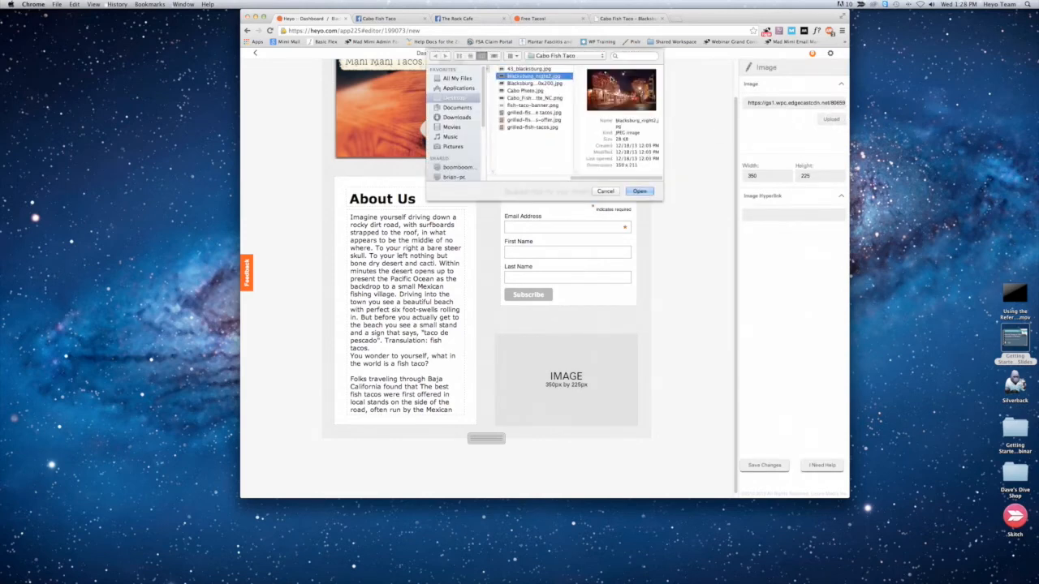
pyautogui.click(640, 192)
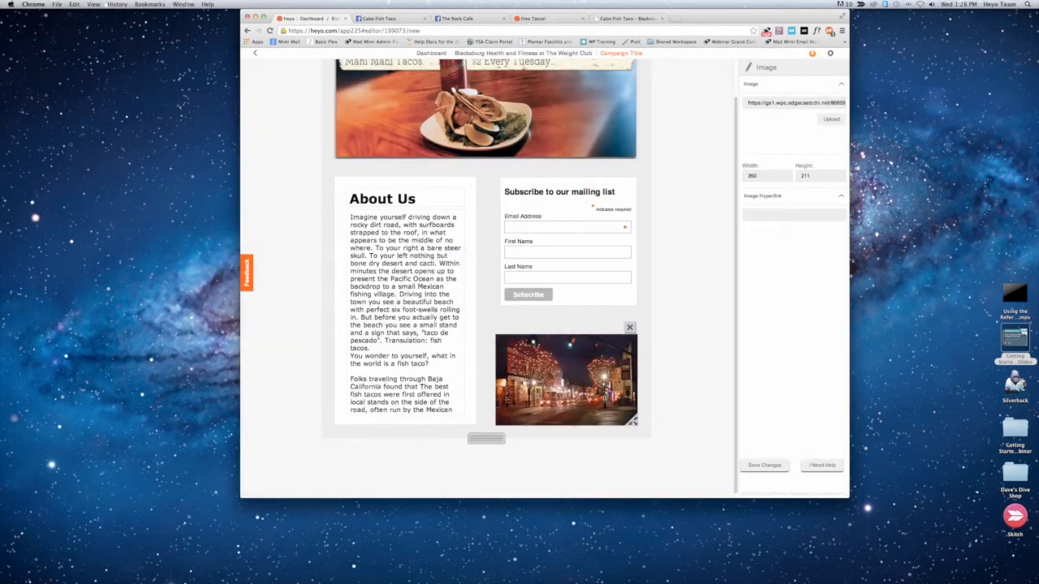
pyautogui.moveTo(597, 402); pyautogui.dragTo(596, 402)
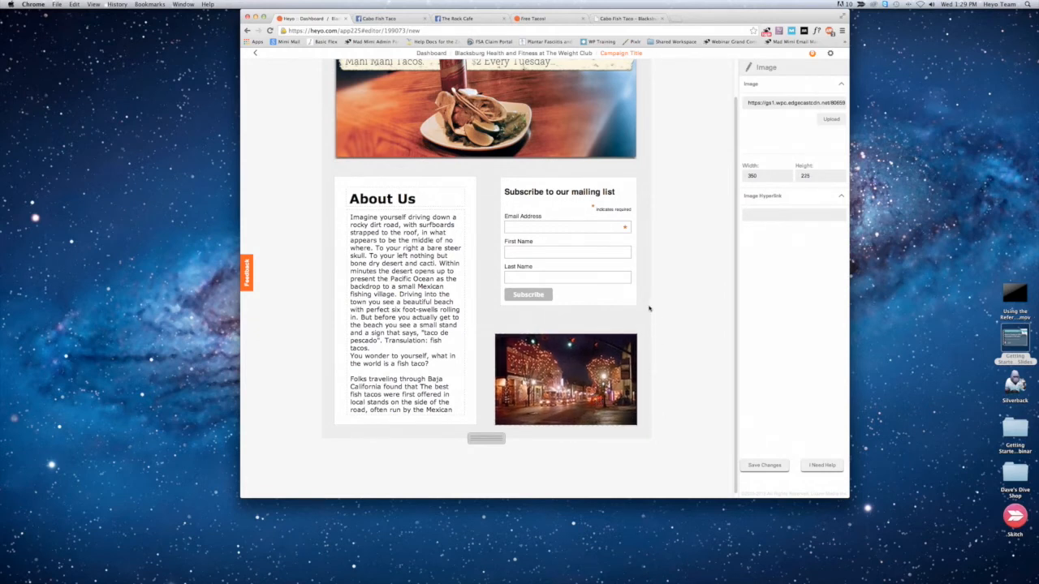
# Step: Align the mailing list form with the left edge of the photo below, widen it to the photo's width, and save the changes
pyautogui.moveTo(627, 300); pyautogui.dragTo(573, 293)
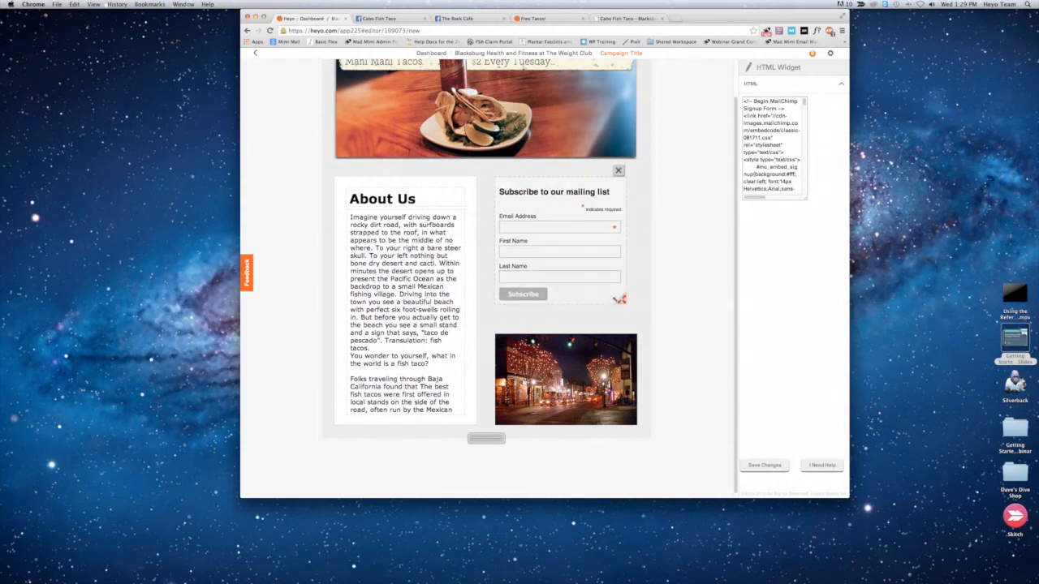
pyautogui.moveTo(621, 298); pyautogui.dragTo(632, 302)
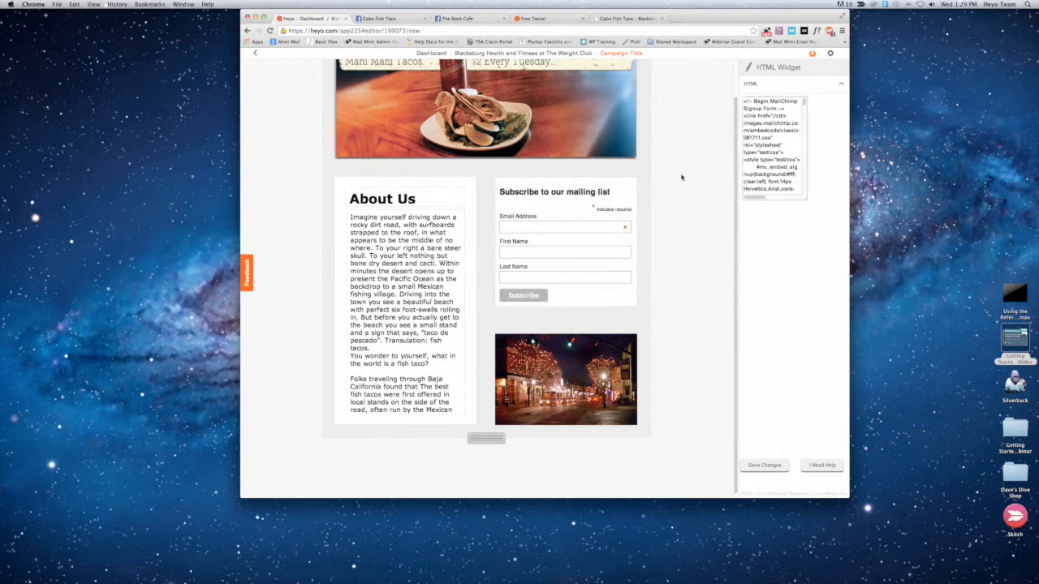
pyautogui.scroll(2, 674, 187)
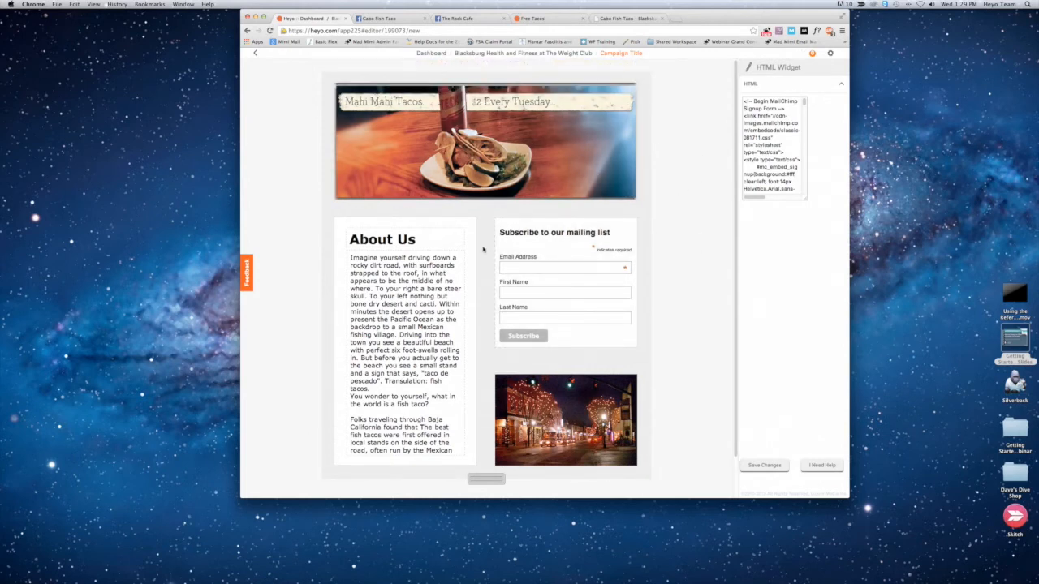
pyautogui.click(761, 466)
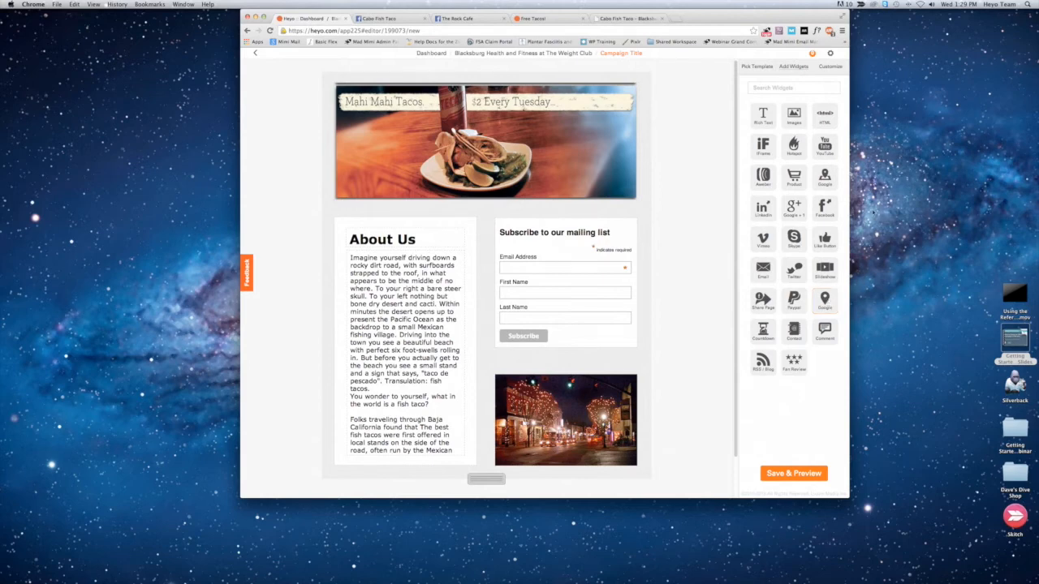
# Step: Add a LinkedIn share widget and a Google +1 widget side by side between the banner and the "About Us" box
pyautogui.moveTo(763, 208); pyautogui.dragTo(353, 210)
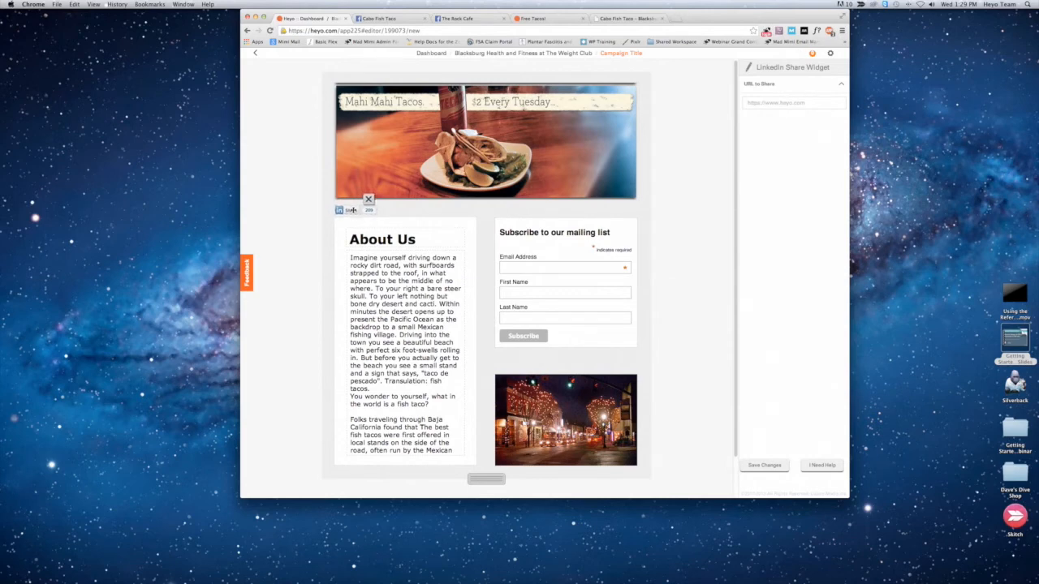
pyautogui.click(417, 211)
pyautogui.moveTo(793, 207); pyautogui.dragTo(390, 209)
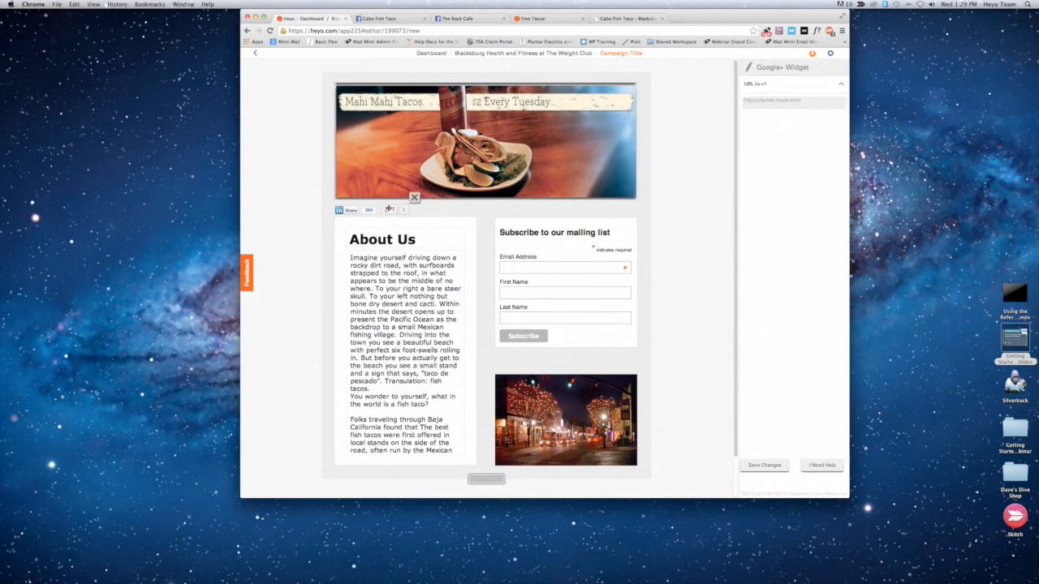
pyautogui.click(495, 210)
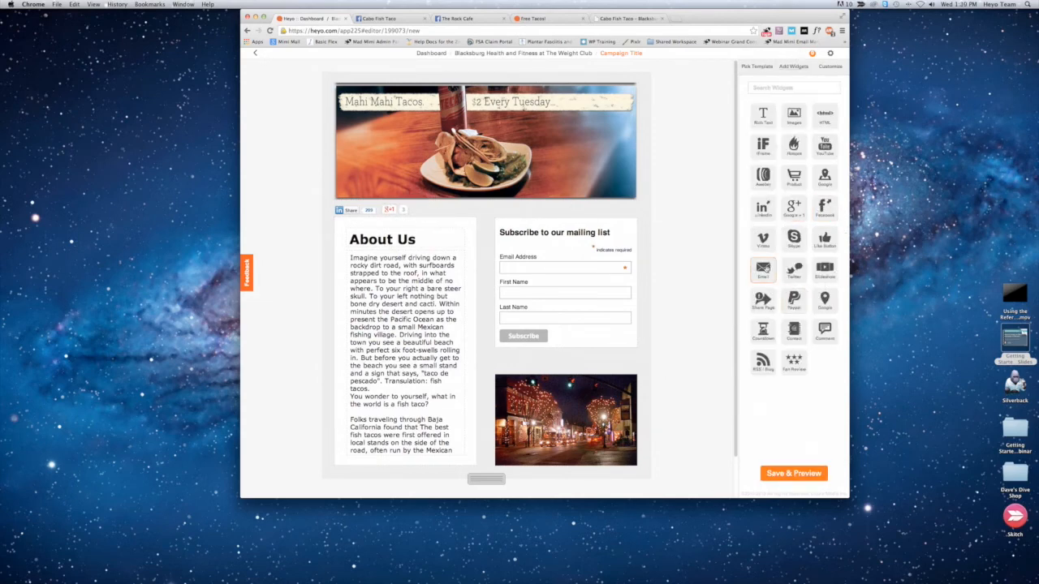
pyautogui.moveTo(803, 271); pyautogui.dragTo(452, 219)
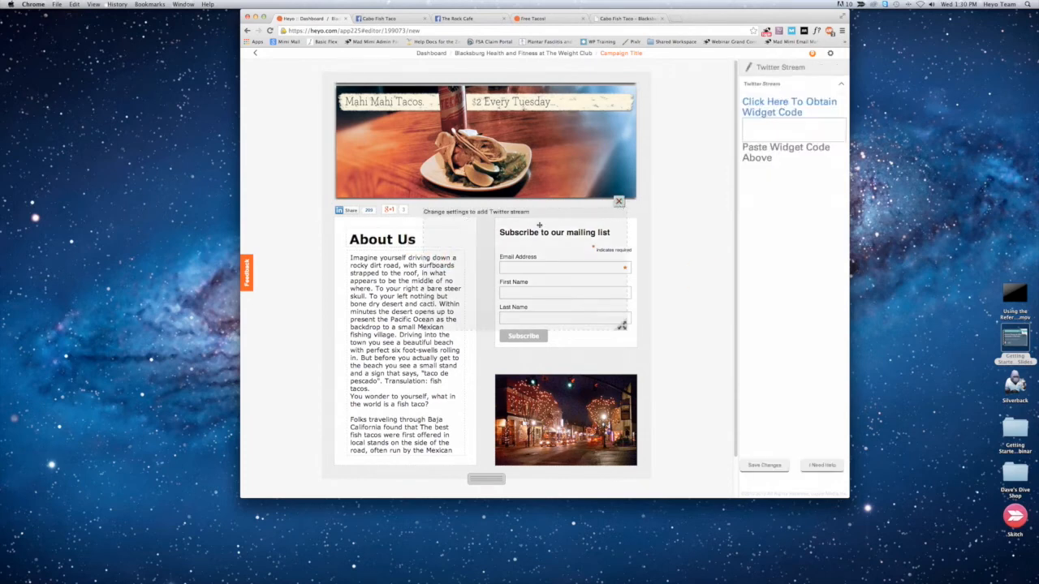
pyautogui.moveTo(489, 231); pyautogui.dragTo(453, 239)
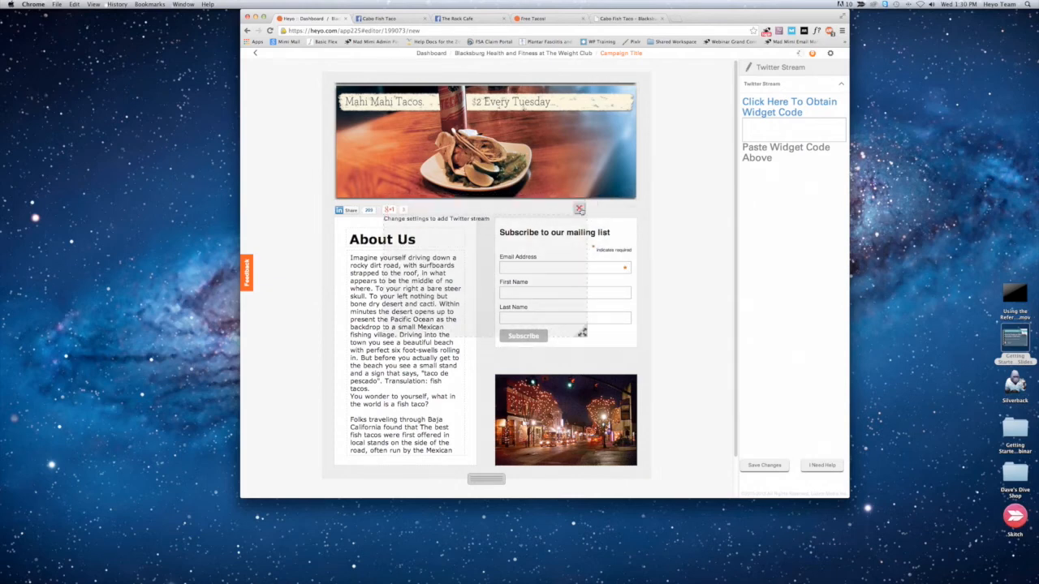
pyautogui.click(583, 213)
pyautogui.click(525, 299)
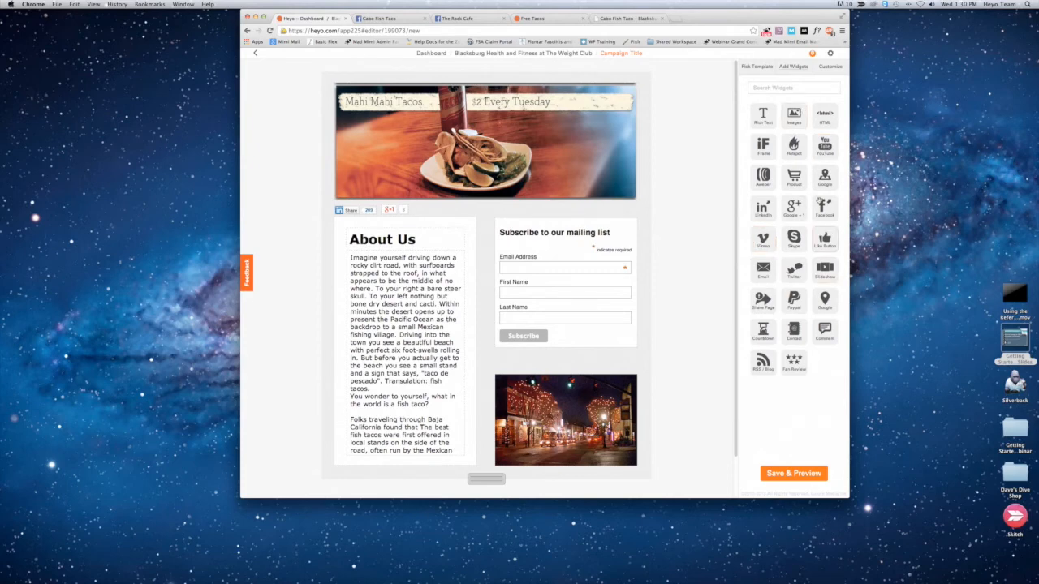
# Step: Search the widget library for "you" and for "em", clearing the search after each
pyautogui.click(790, 89)
pyautogui.write('you')
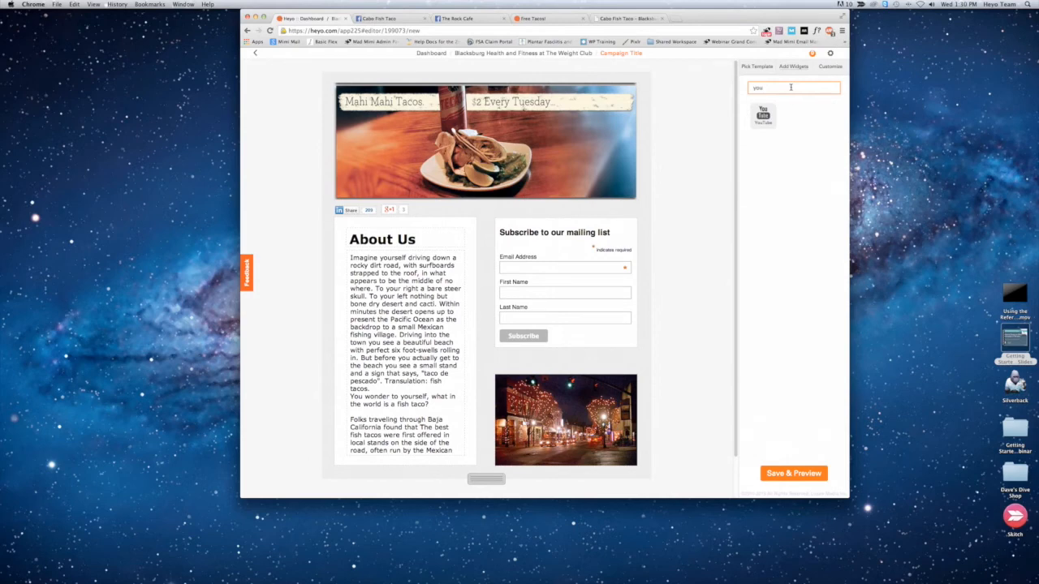
pyautogui.press('BackSpace')
pyautogui.press('BackSpace')
pyautogui.press('BackSpace')
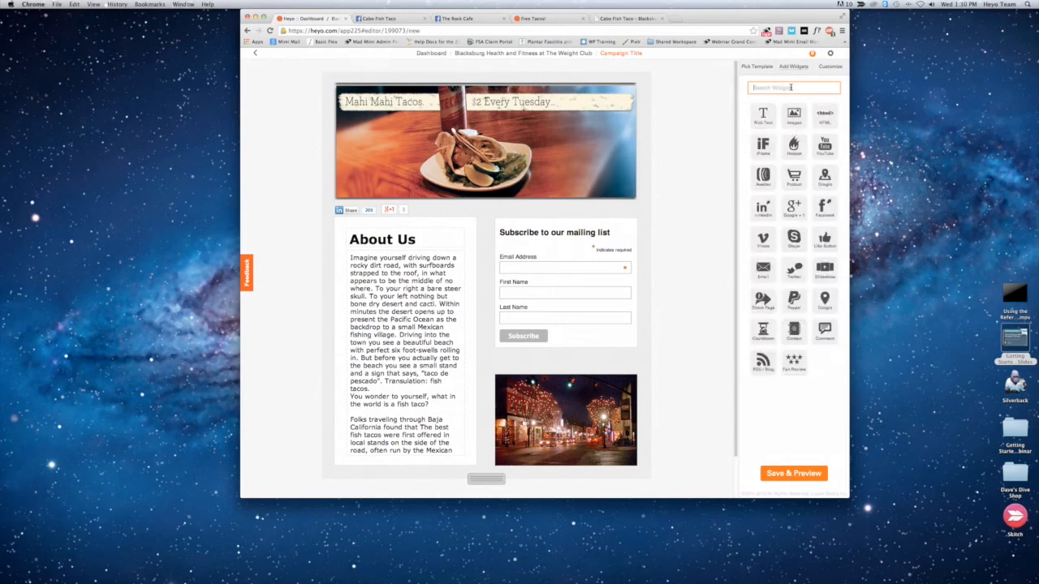
pyautogui.write('em')
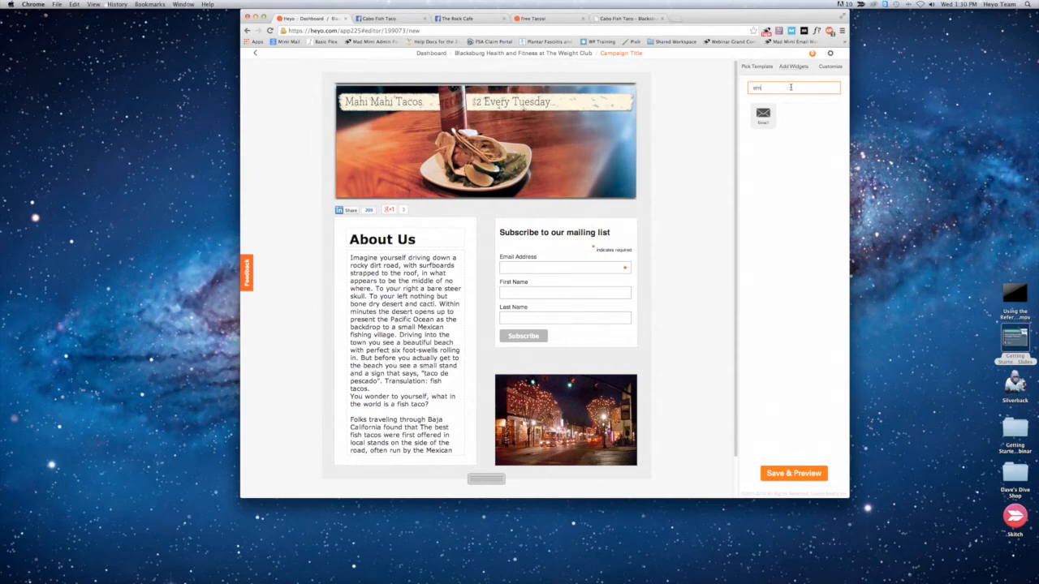
pyautogui.press('BackSpace')
pyautogui.press('BackSpace')
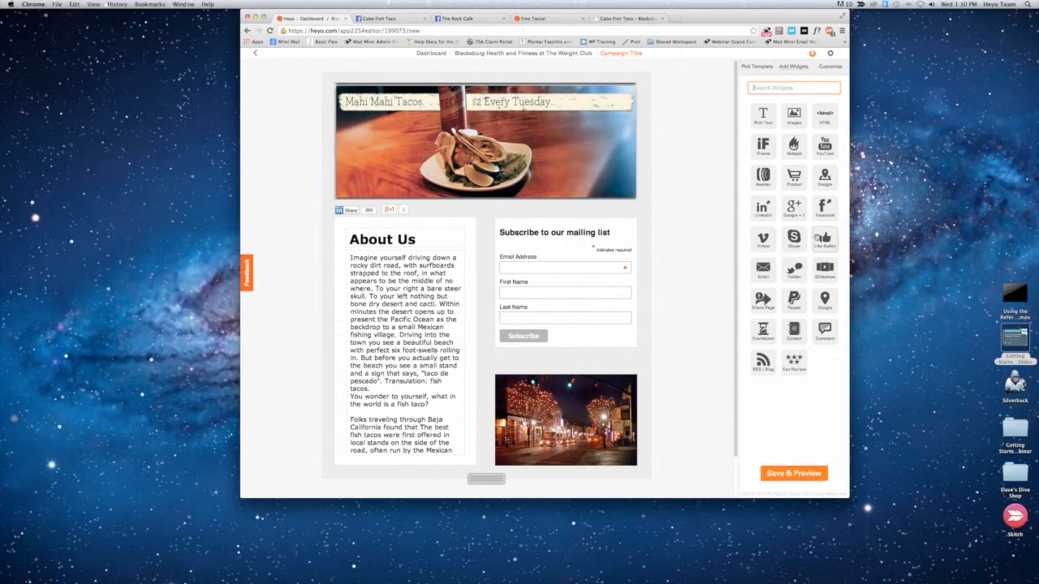
# Step: Open the "About Us" heading in the text editor, select its text, and save to return to the widget list
pyautogui.moveTo(794, 238); pyautogui.dragTo(735, 252)
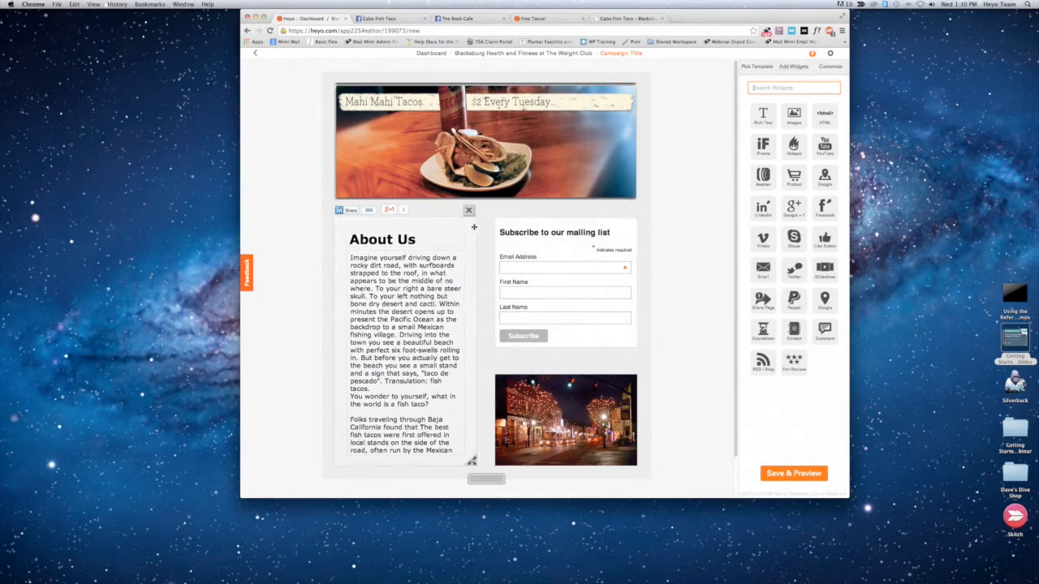
pyautogui.click(386, 235)
pyautogui.moveTo(816, 190); pyautogui.dragTo(745, 189)
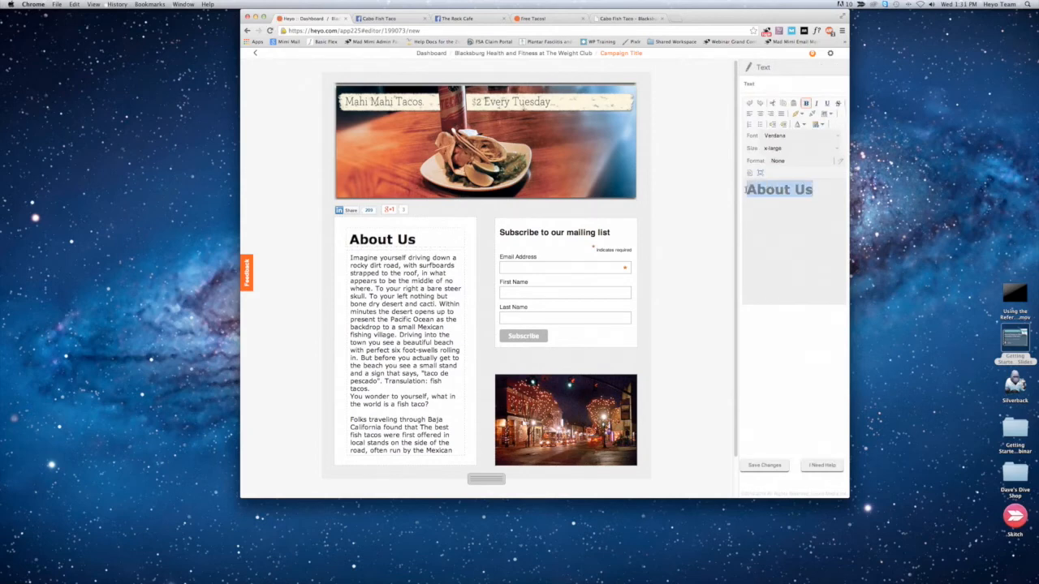
pyautogui.click(764, 466)
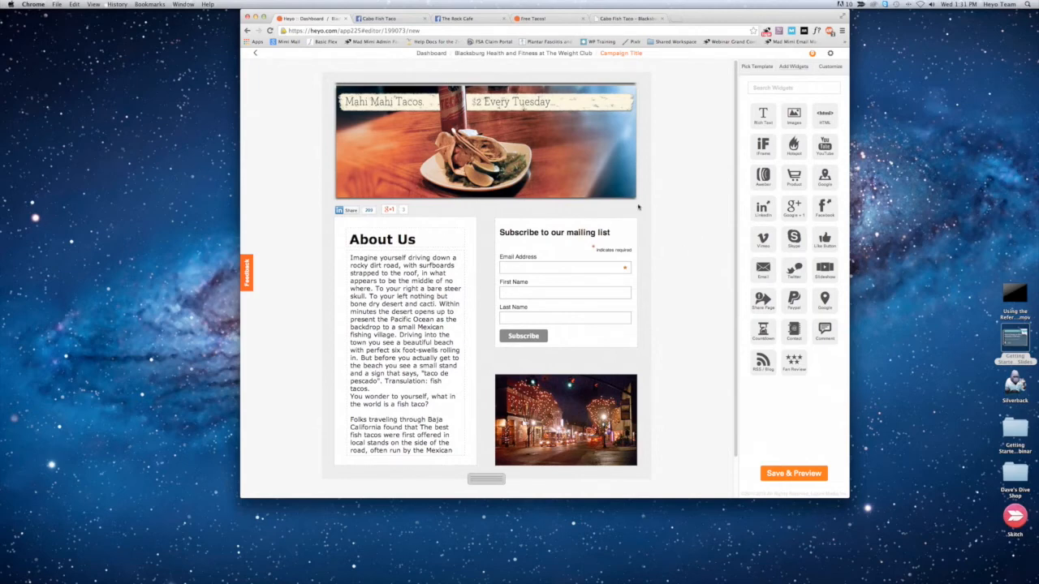
# Step: Save the campaign, open its Facebook preview, and set the campaign title to "About Us"
pyautogui.click(794, 473)
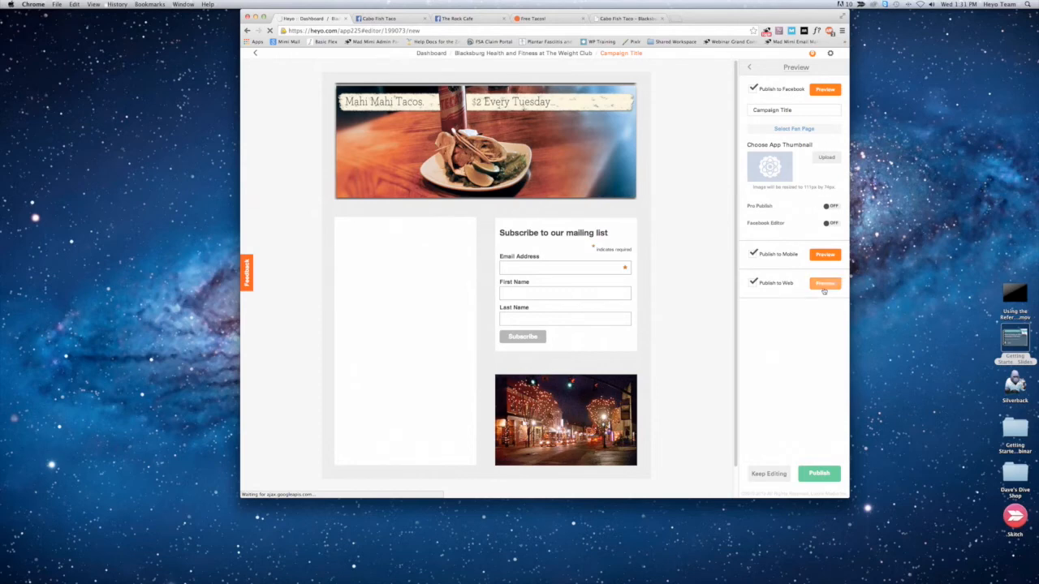
pyautogui.click(825, 91)
pyautogui.moveTo(794, 109); pyautogui.dragTo(742, 106)
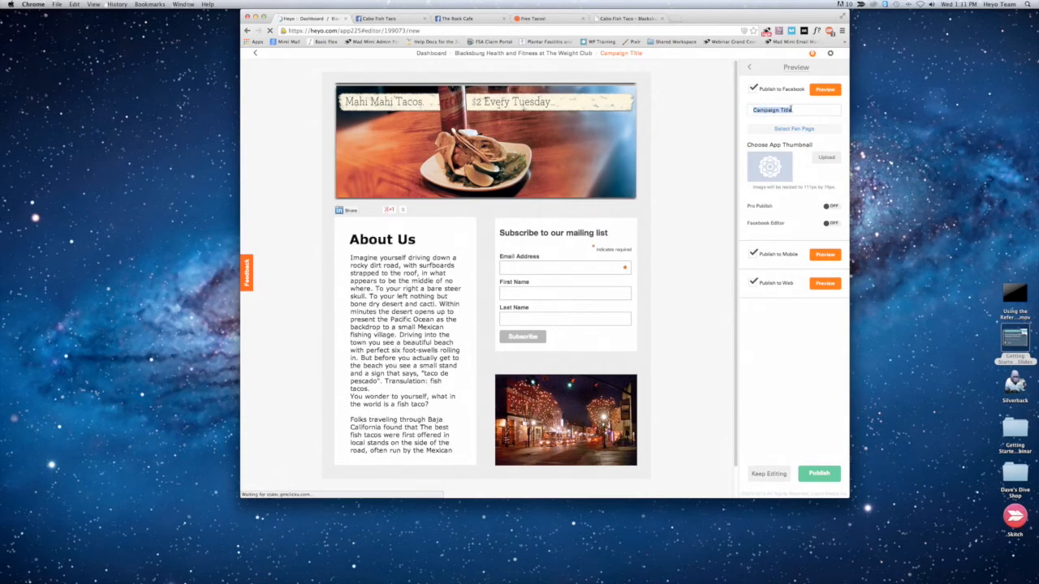
pyautogui.write('About Us')
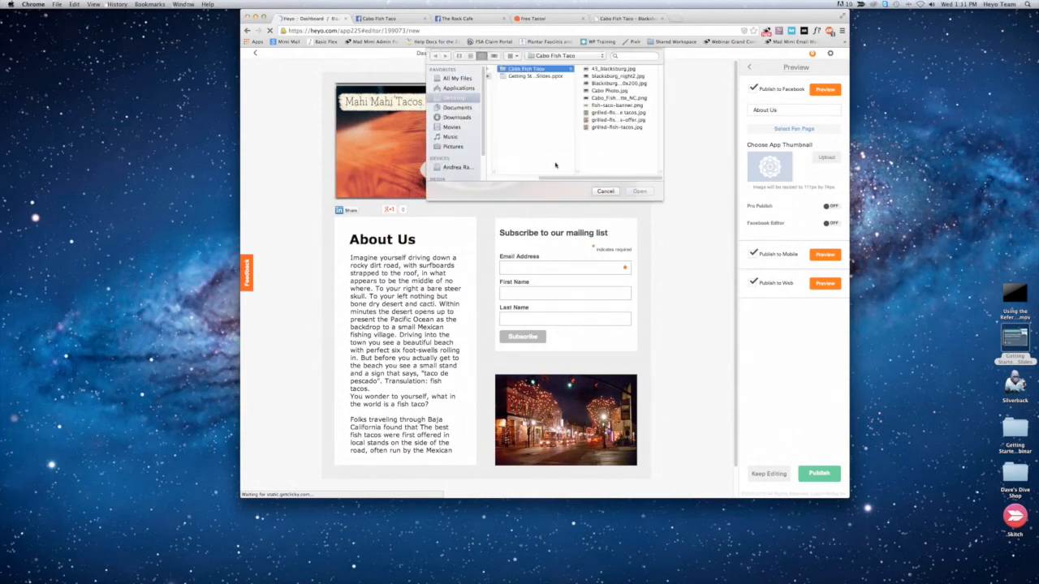
# Step: Upload the Cabo Fish Taco logo PNG from the Cabo Fish Taco folder as the app thumbnail
pyautogui.click(609, 85)
pyautogui.press('Down')
pyautogui.press('Down')
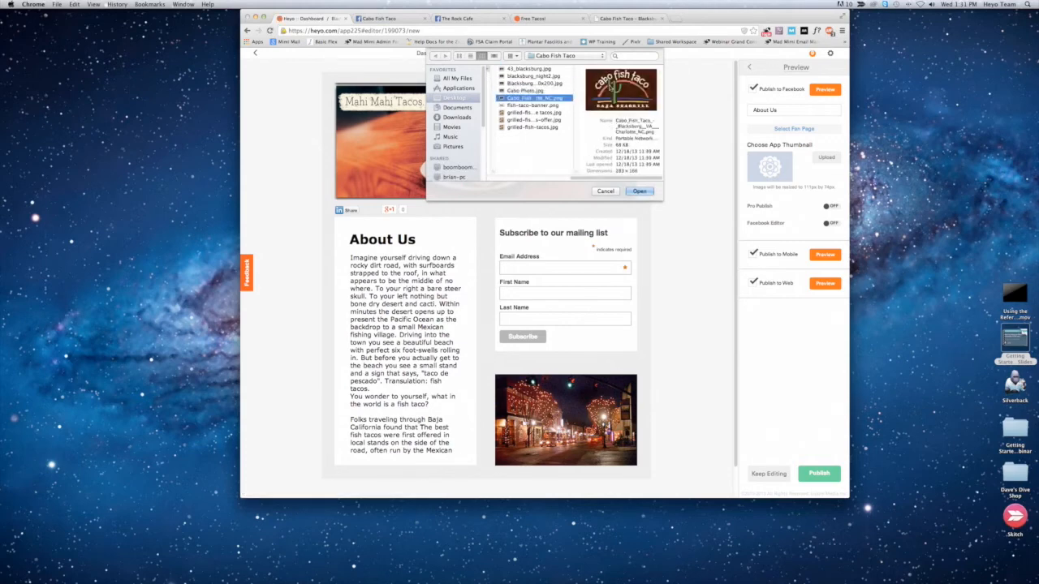
pyautogui.press('Down')
pyautogui.press('Down')
pyautogui.press('Up')
pyautogui.press('Up')
pyautogui.click(640, 191)
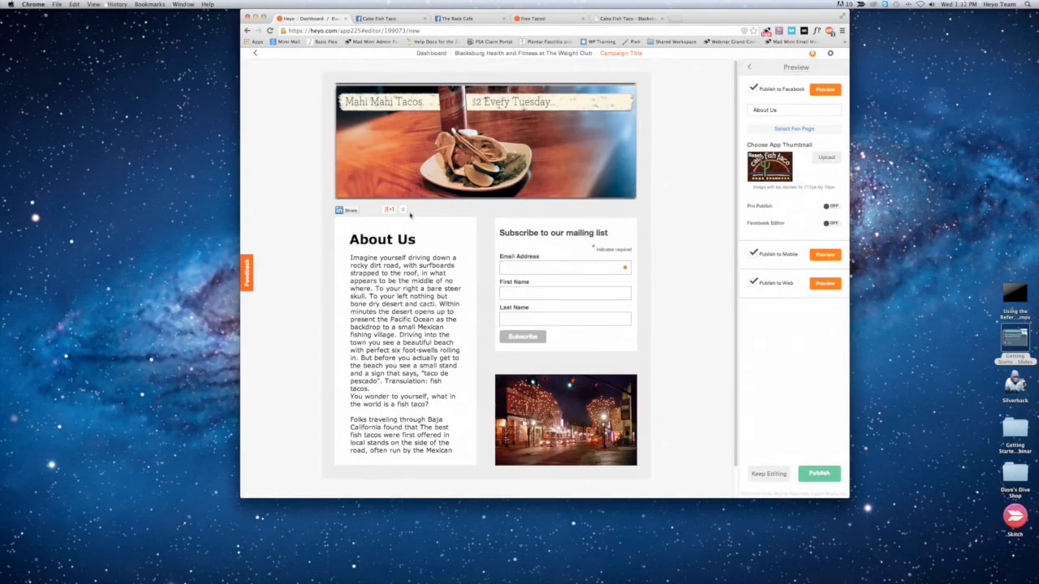
# Step: Publish the campaign to The Rock Cafe Facebook page and view the live campaign down to its signup form
pyautogui.click(811, 473)
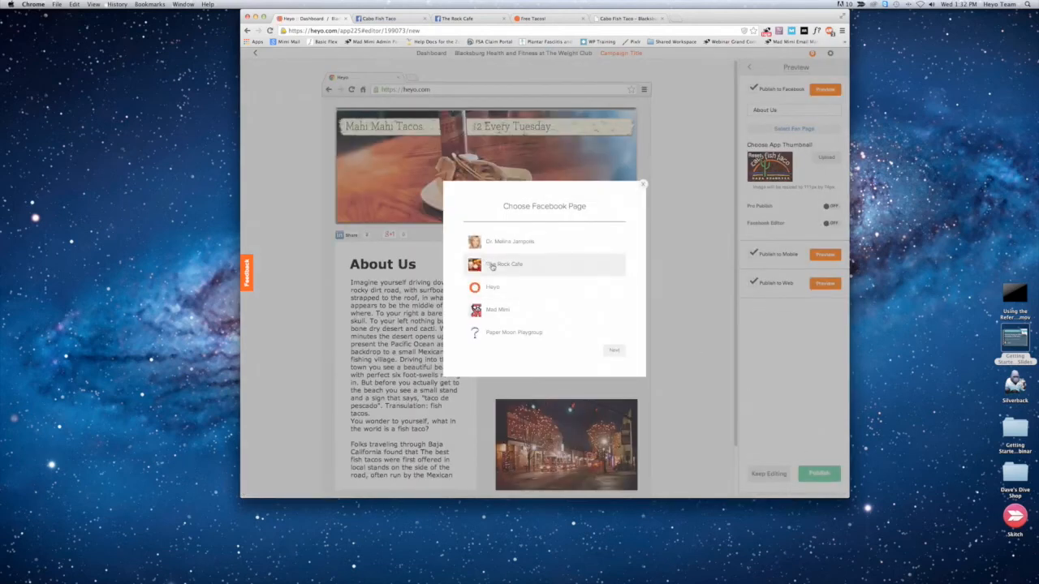
pyautogui.click(493, 265)
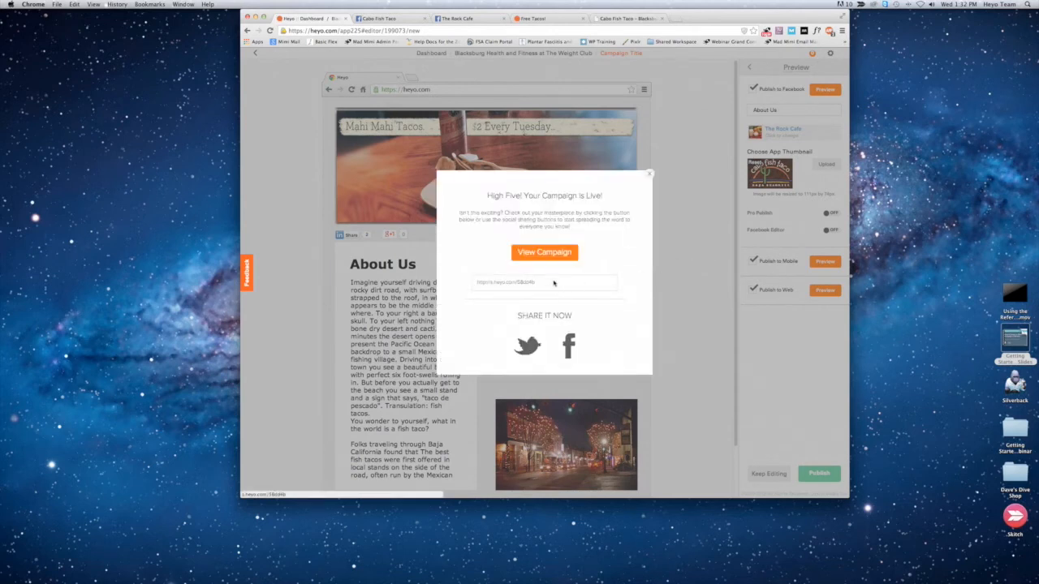
pyautogui.moveTo(535, 283); pyautogui.dragTo(473, 280)
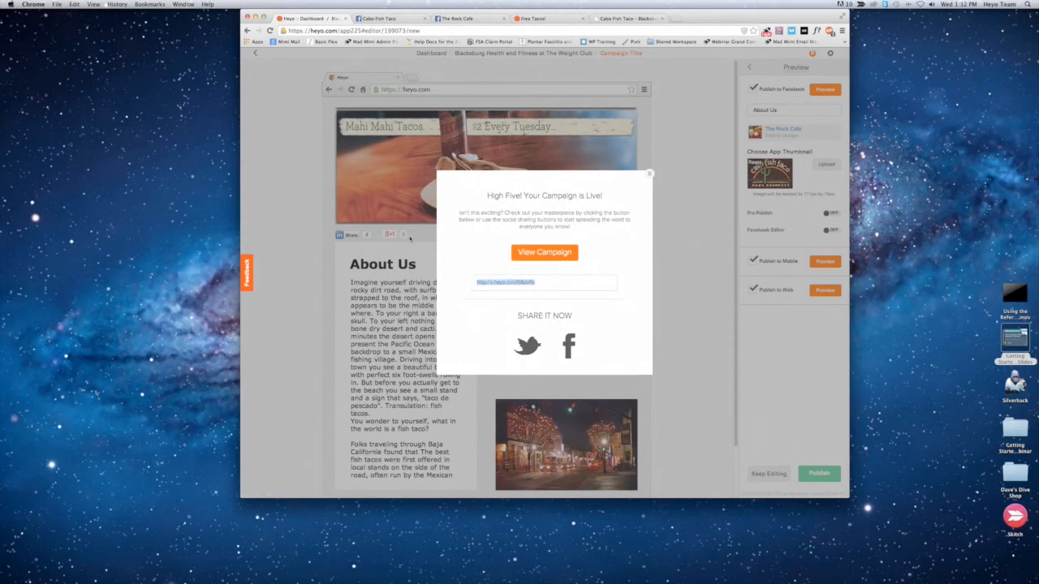
pyautogui.click(544, 252)
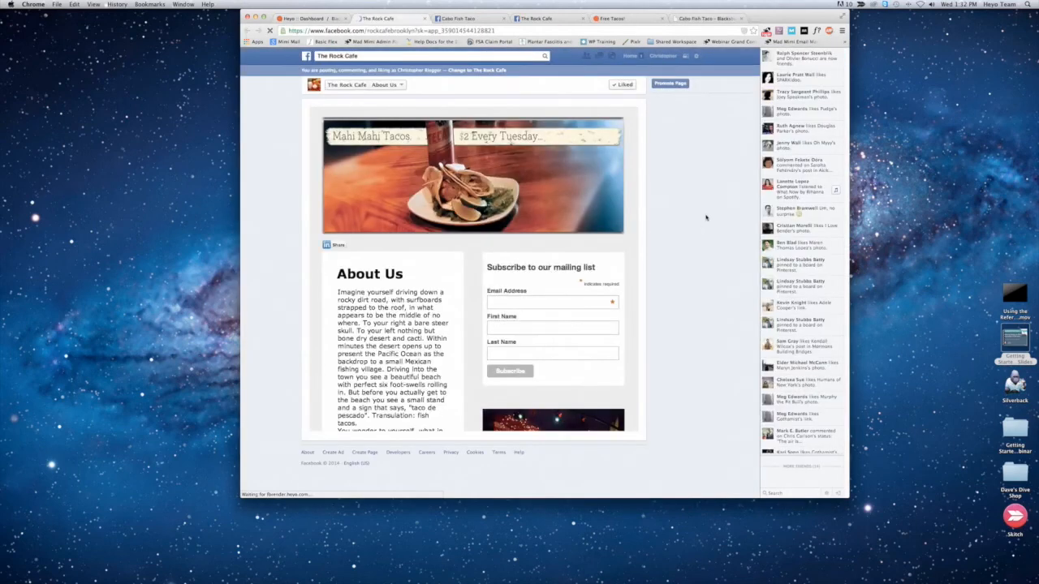
pyautogui.scroll(-1, 672, 284)
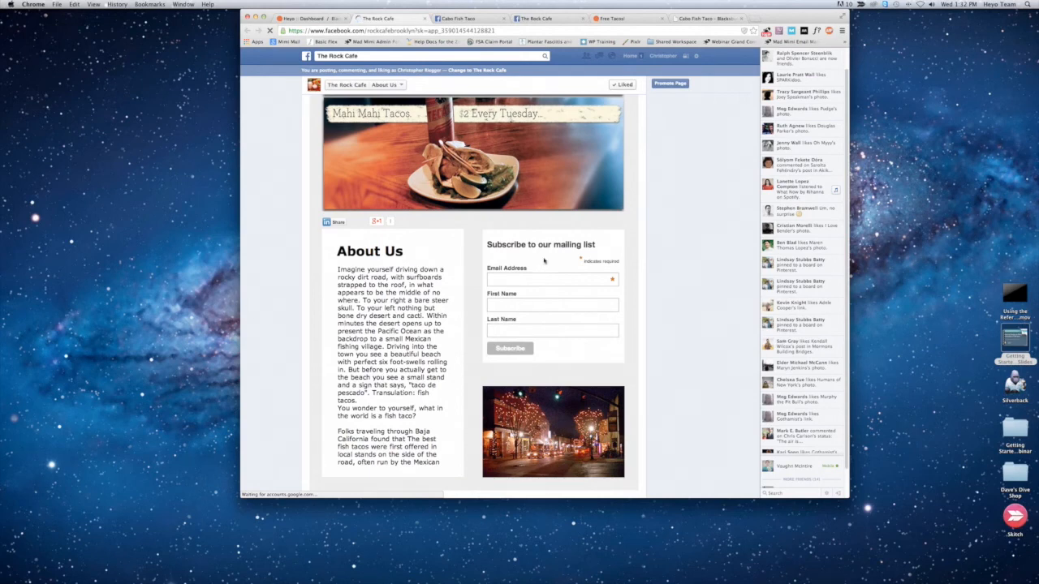
# Step: Try out the live signup form by filling in an e-mail in the Email Address field, then clear the field
pyautogui.click(503, 277)
pyautogui.click(530, 305)
pyautogui.press('Tab')
pyautogui.hotkey('shift', 'Tab')
pyautogui.hotkey('shift', 'Tab')
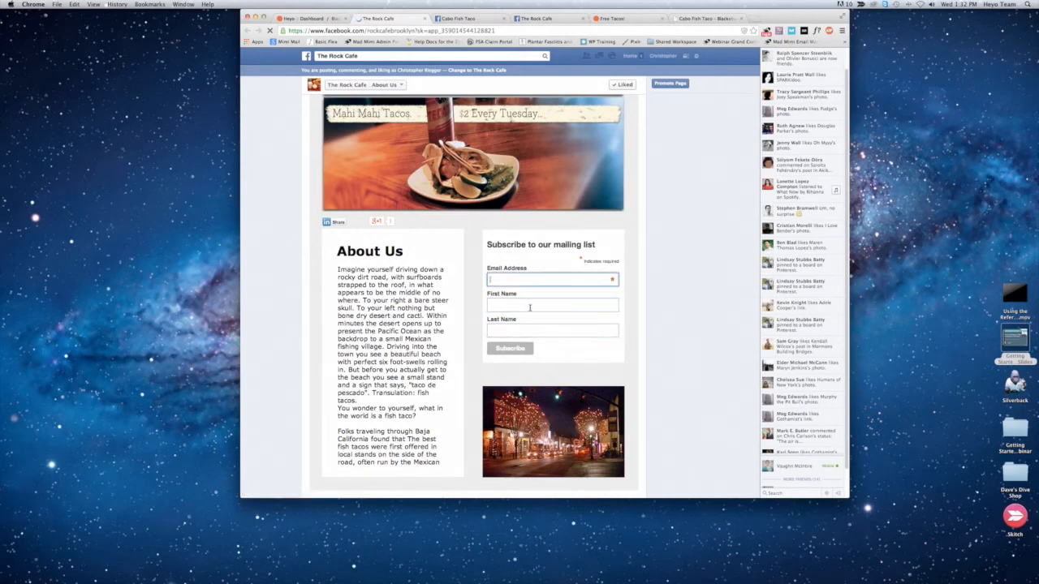
pyautogui.write('cr')
pyautogui.press('Down')
pyautogui.press('Tab')
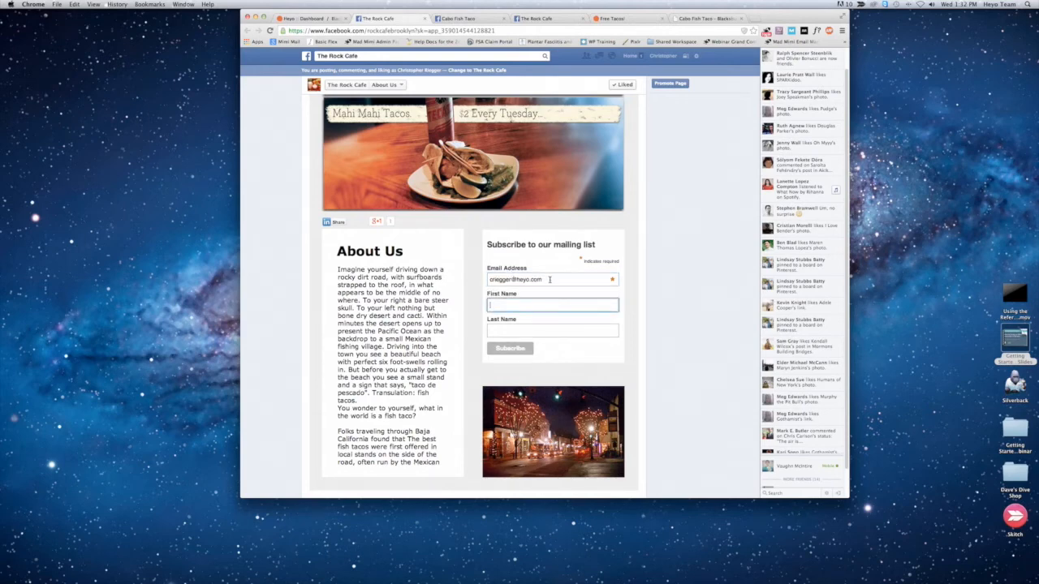
pyautogui.moveTo(550, 279); pyautogui.dragTo(475, 277)
pyautogui.press('BackSpace')
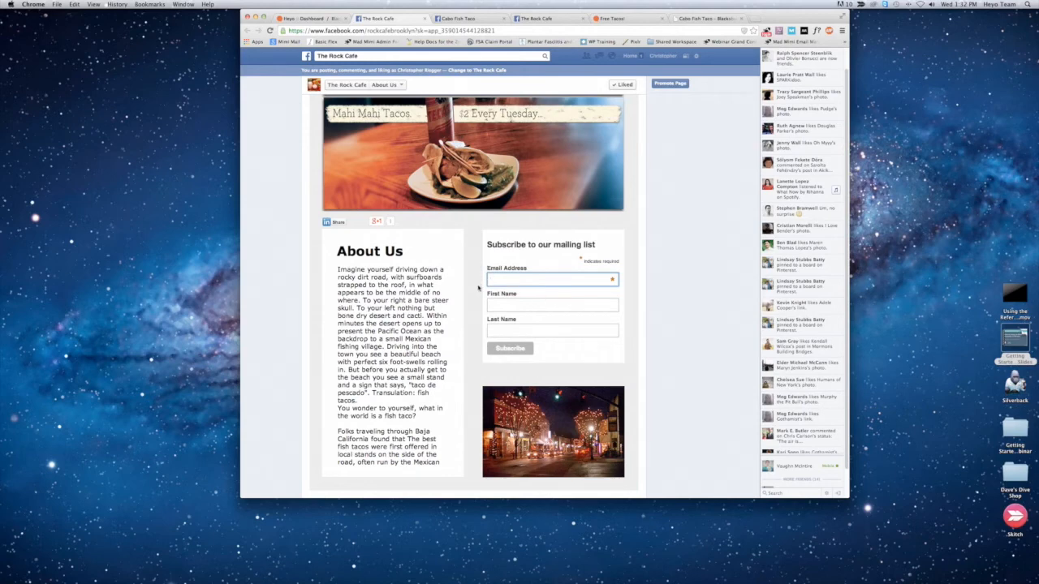
# Step: Look over the live page, switch back to the Heyo editor, close the live-campaign message, and resume editing the campaign
pyautogui.scroll(-2, 513, 318)
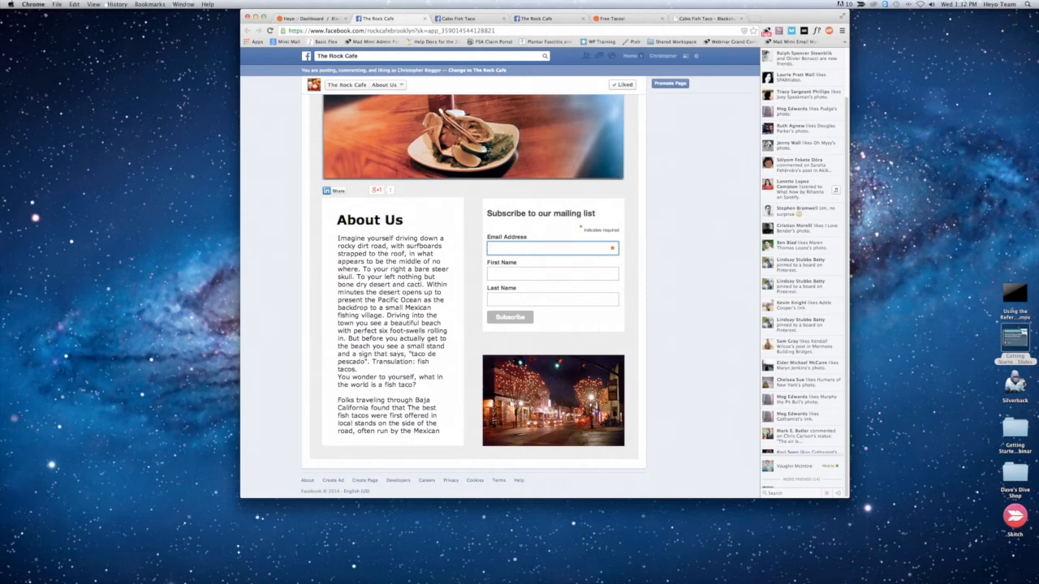
pyautogui.scroll(3, 533, 358)
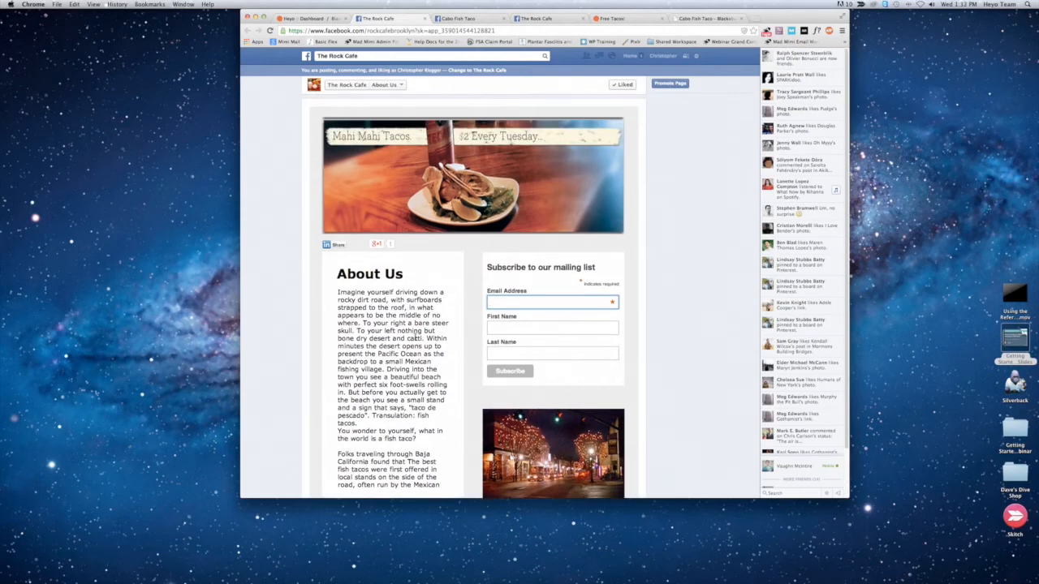
pyautogui.click(290, 19)
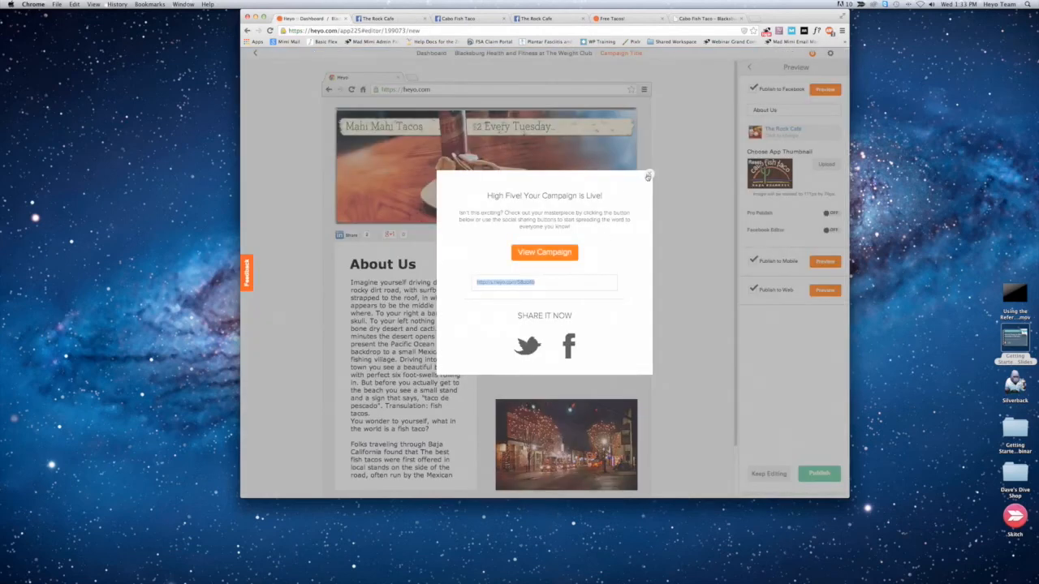
pyautogui.click(649, 175)
pyautogui.click(767, 473)
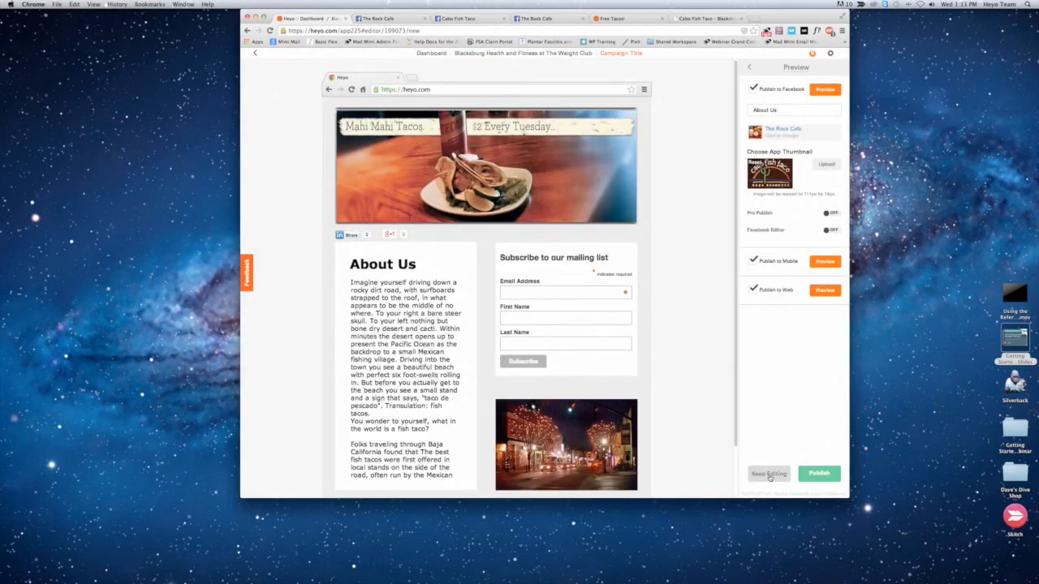
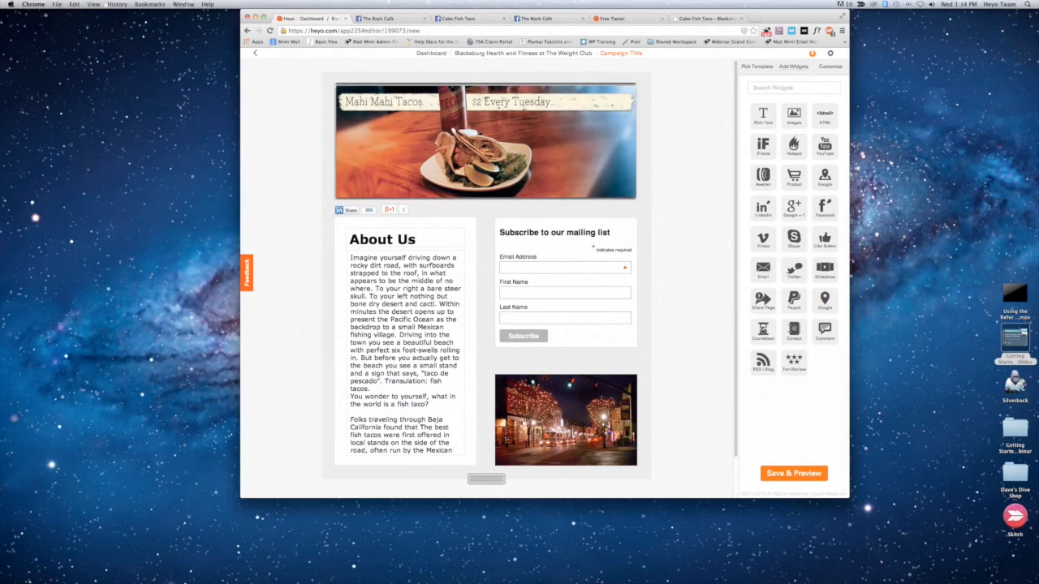
# Step: Go back to the dashboard, view the Free Tacos! campaign in the editor, and reopen the About Us campaign from the campaign list
pyautogui.press('super+Tab')
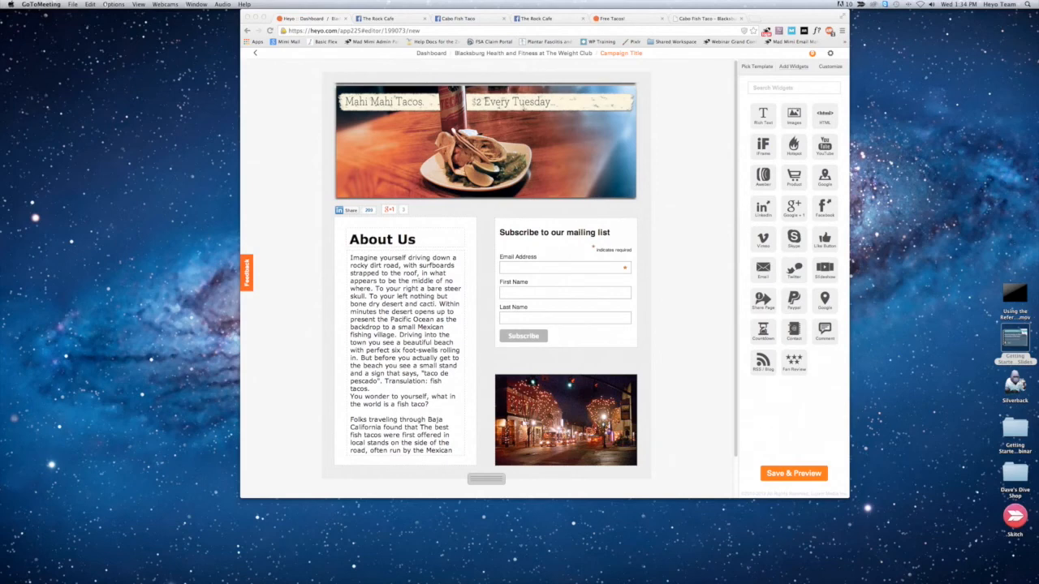
pyautogui.click(256, 54)
pyautogui.click(256, 54)
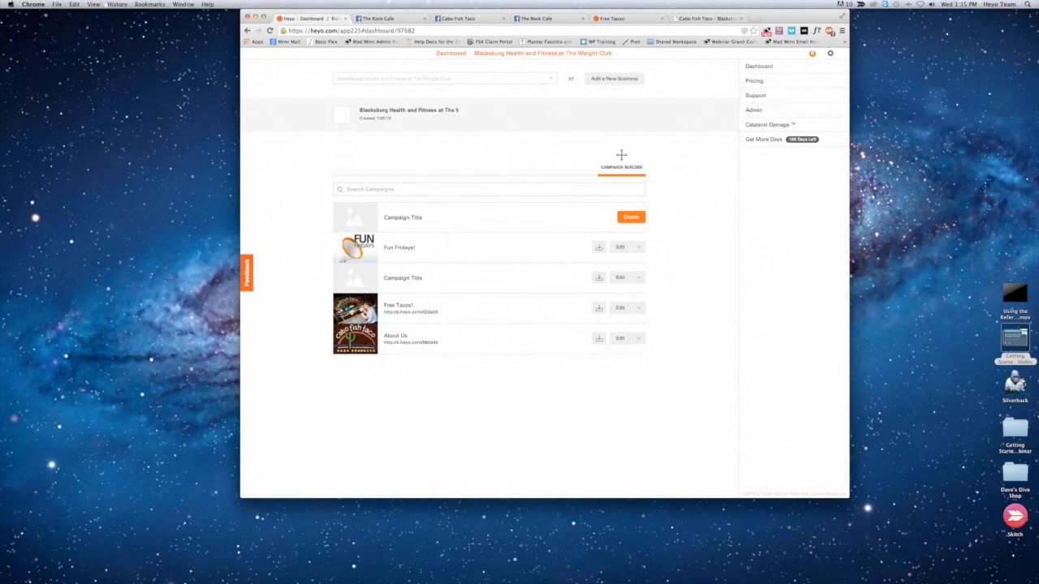
pyautogui.click(363, 317)
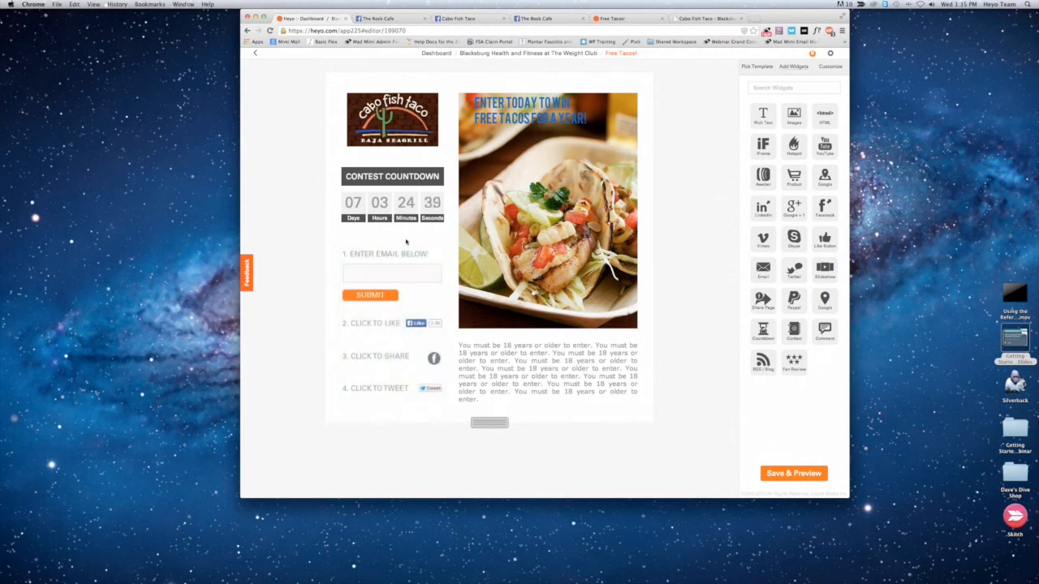
pyautogui.click(256, 55)
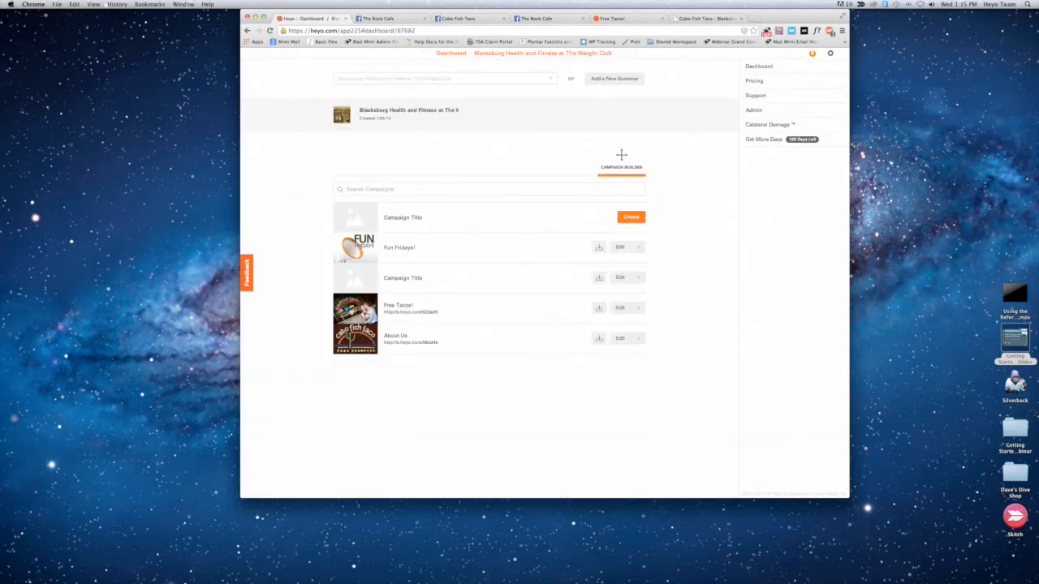
pyautogui.click(354, 338)
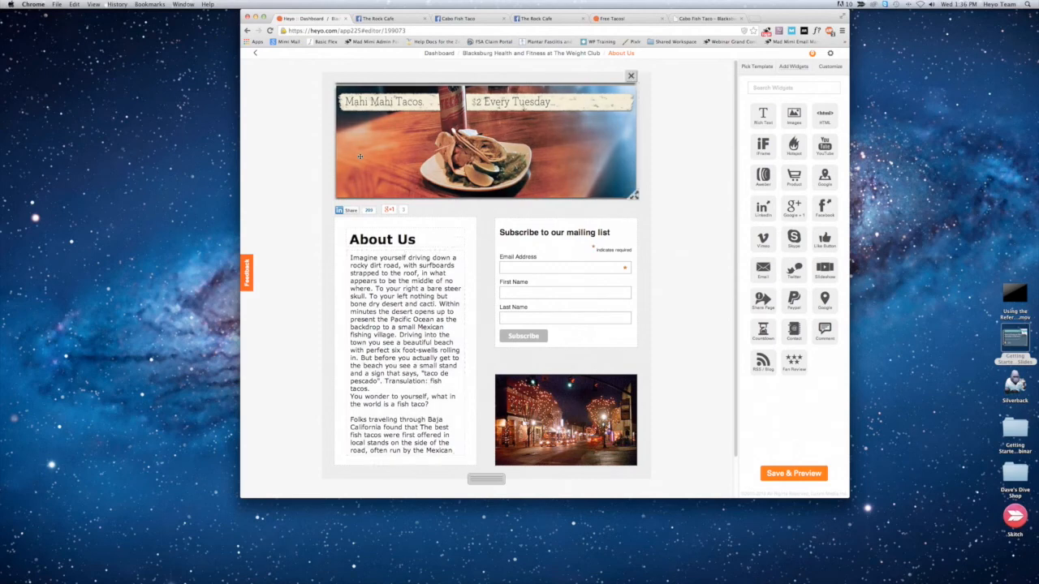
# Step: Switch to the webinar slides in Preview and advance from the DEMO slide through the What's coming slides to the coupon offer
pyautogui.click(662, 566)
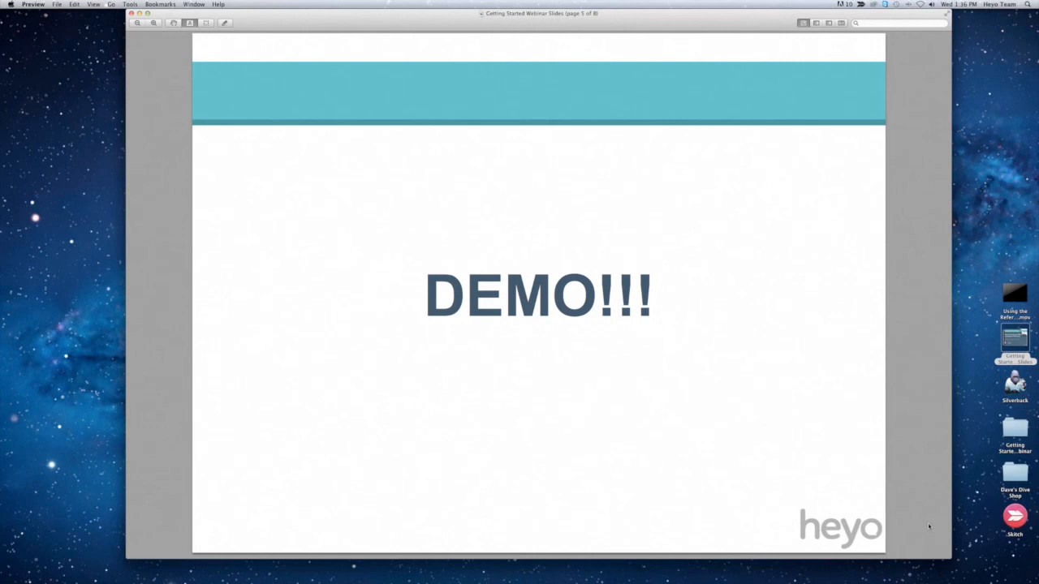
pyautogui.press('Down')
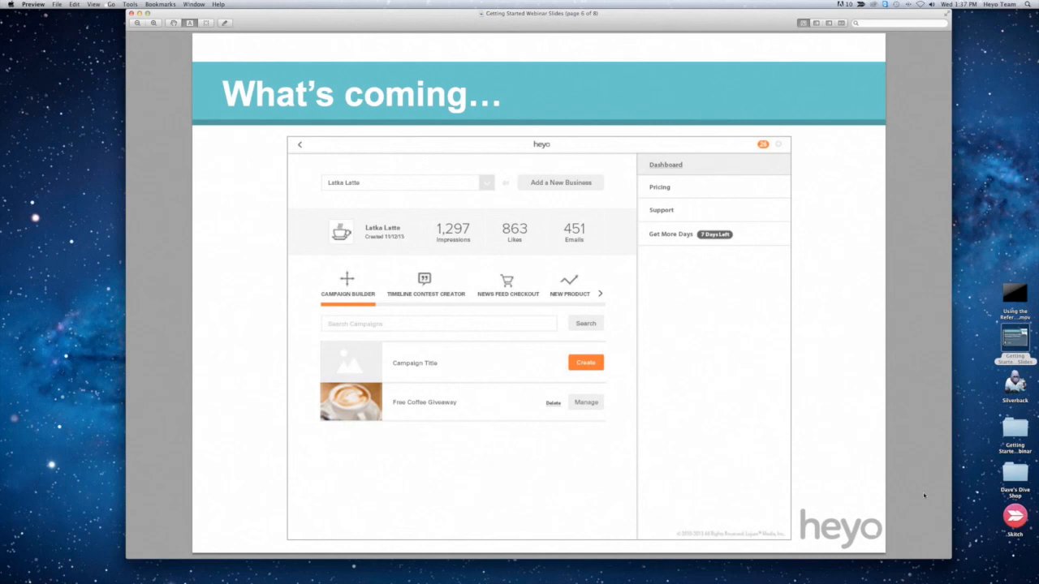
pyautogui.press('Down')
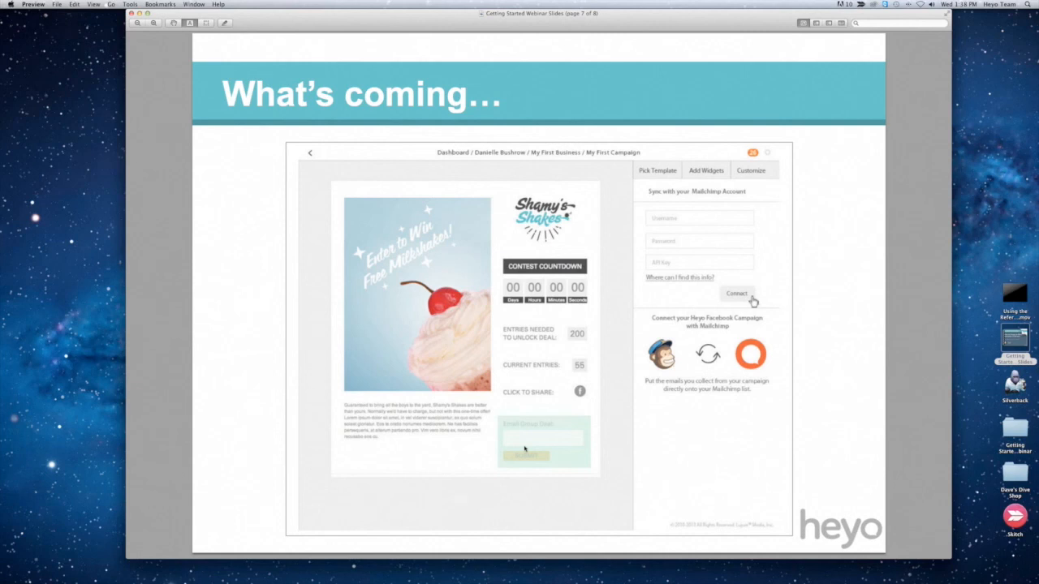
pyautogui.press('Down')
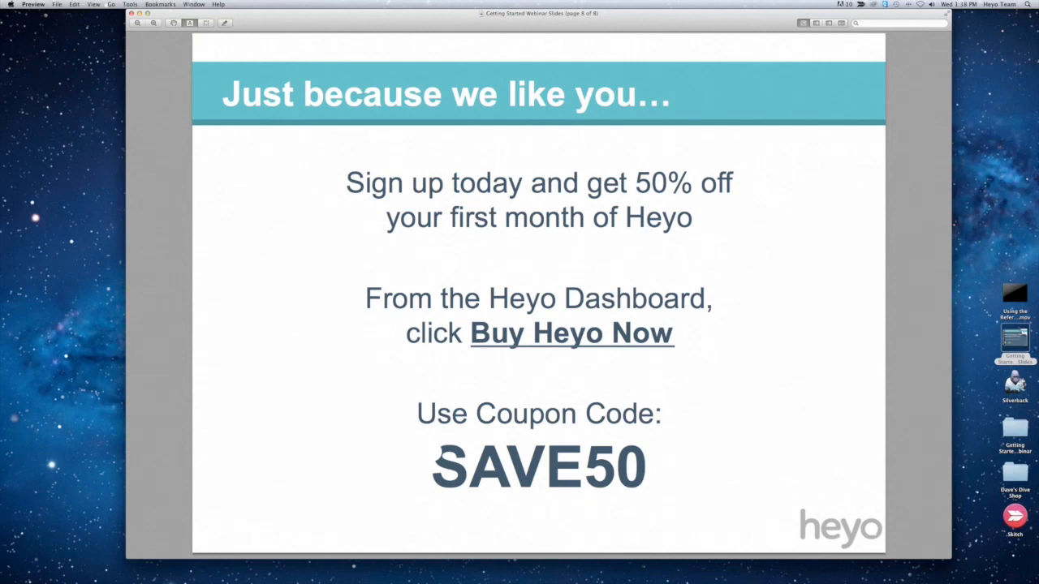
# Step: Open heyo.com in a new Chrome tab and view the monthly prices of the Start, Grow and Lead plans
pyautogui.press('super+Tab')
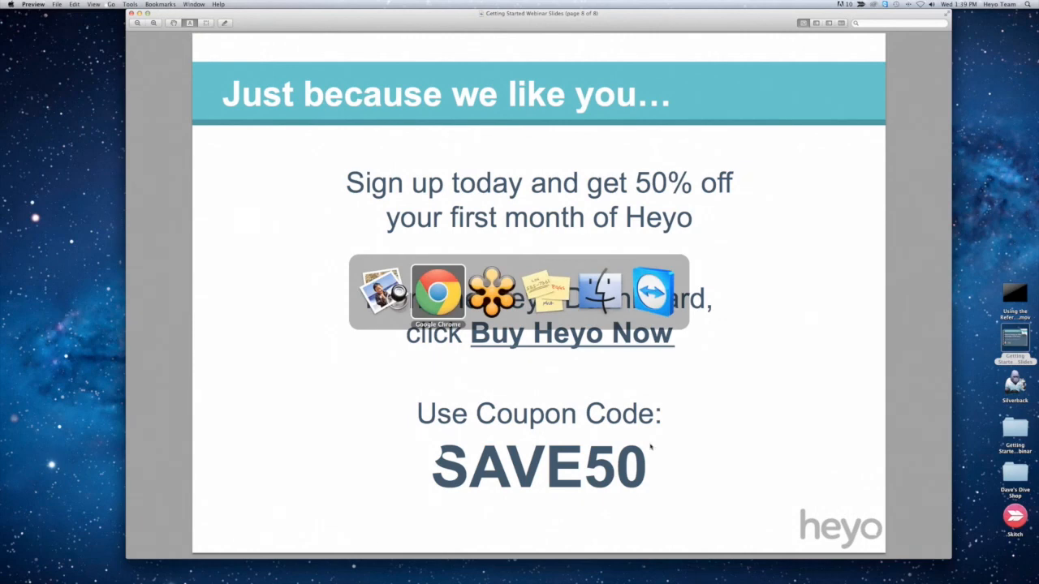
pyautogui.press('super+t')
pyautogui.write('heyo.com')
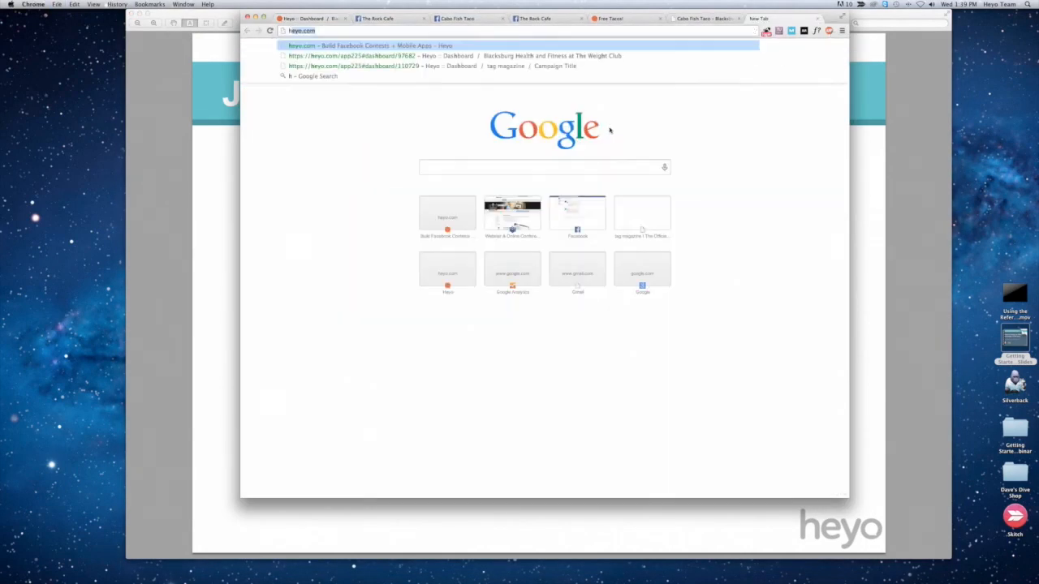
pyautogui.press('Return')
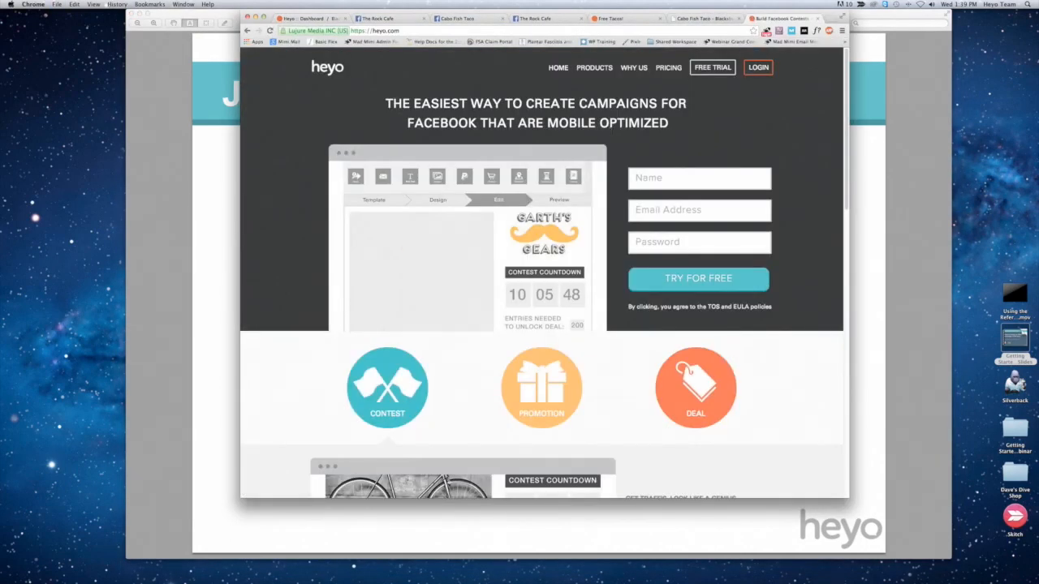
pyautogui.click(669, 69)
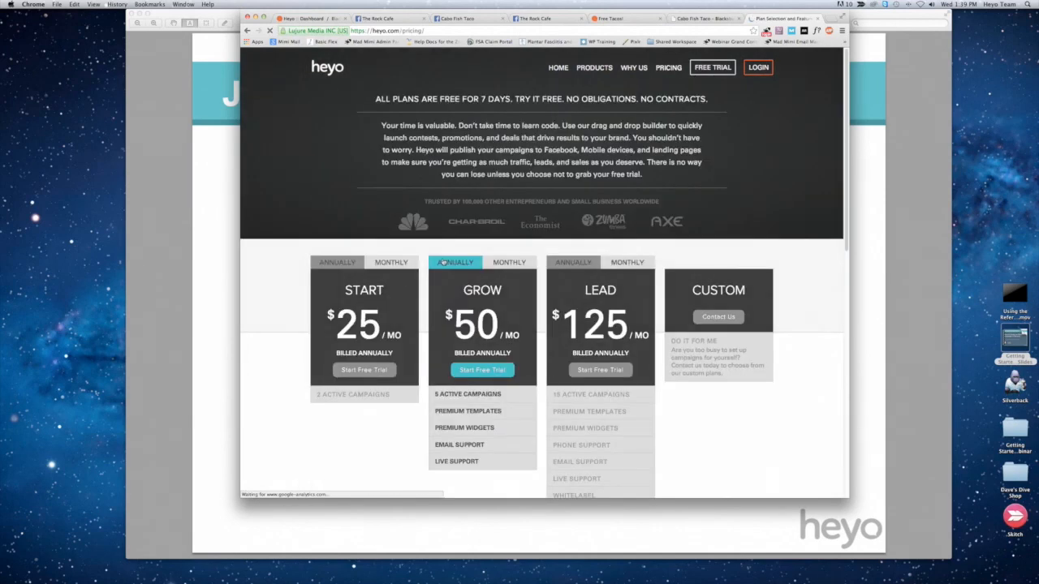
pyautogui.click(389, 262)
pyautogui.click(509, 262)
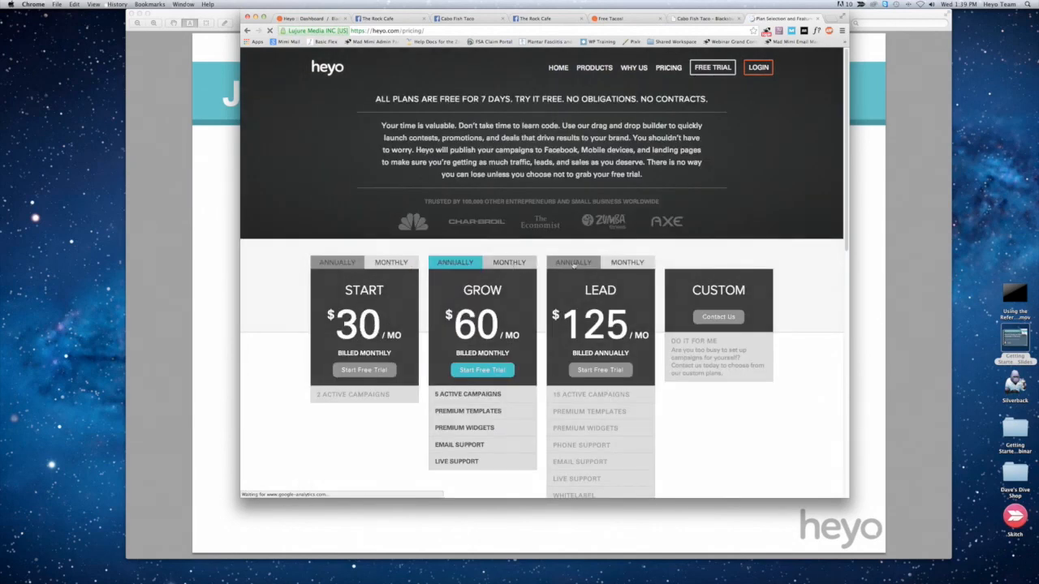
pyautogui.click(621, 262)
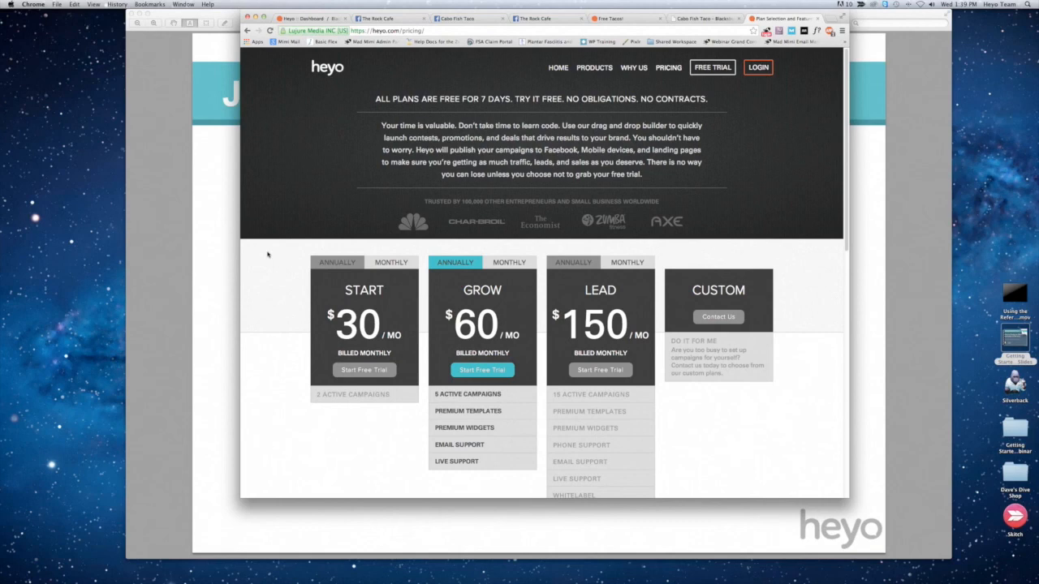
# Step: Revisit the coupon slide, bring up the Heyo dashboard in Chrome to locate its Pricing link, and return to the slide in Preview
pyautogui.click(218, 278)
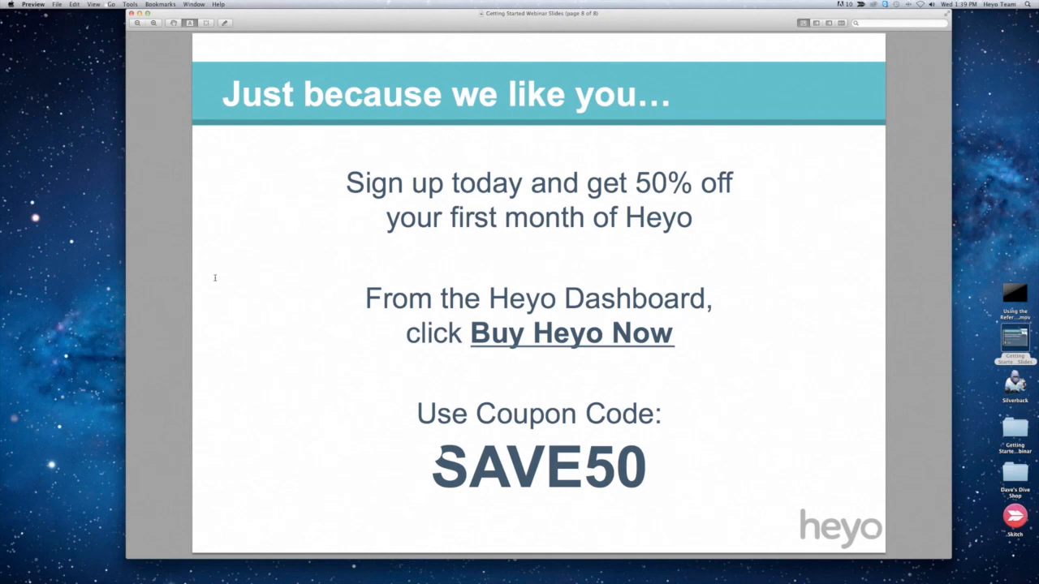
pyautogui.moveTo(447, 543)
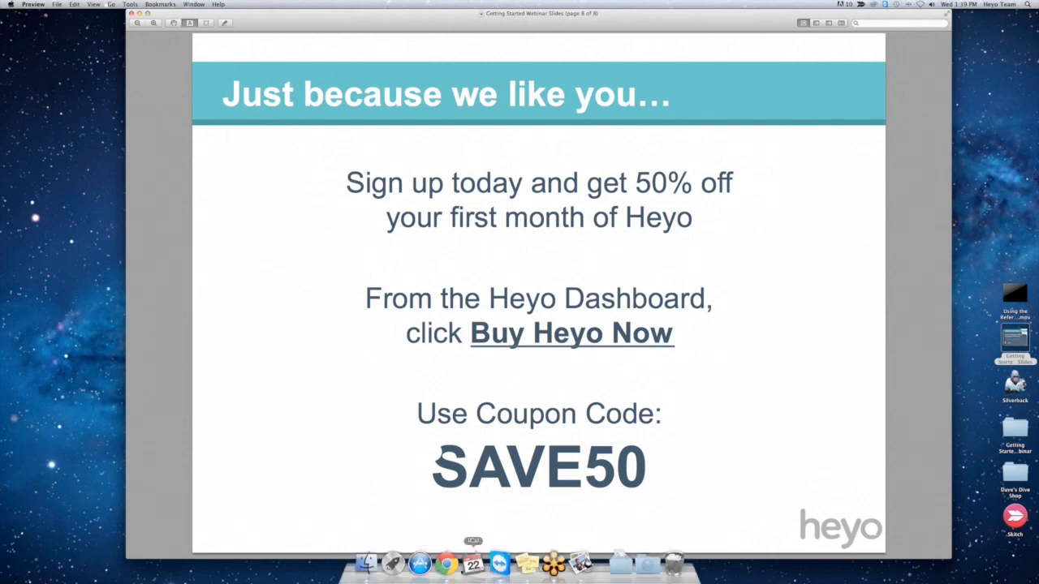
pyautogui.click(447, 562)
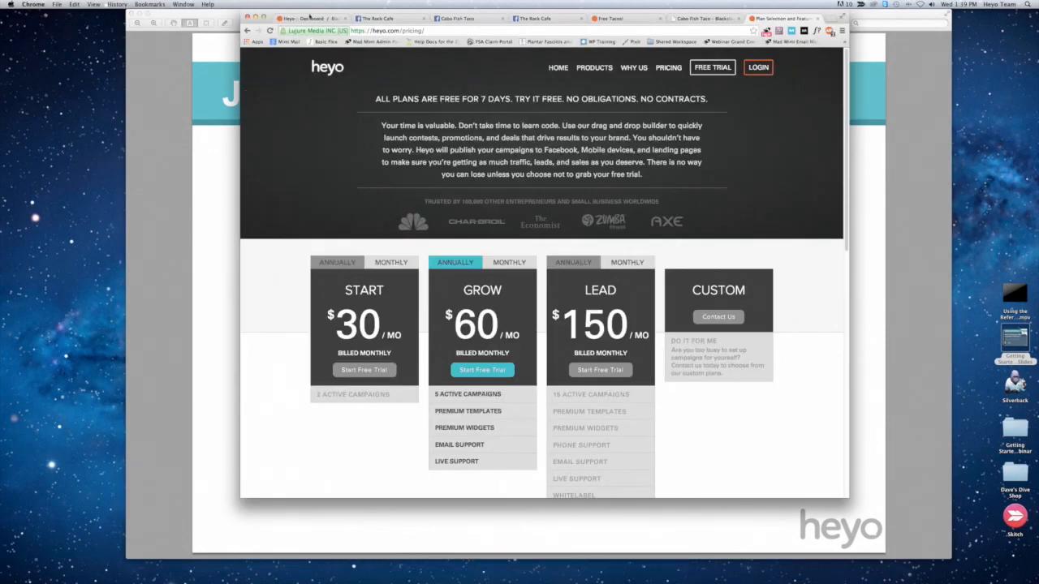
pyautogui.click(309, 17)
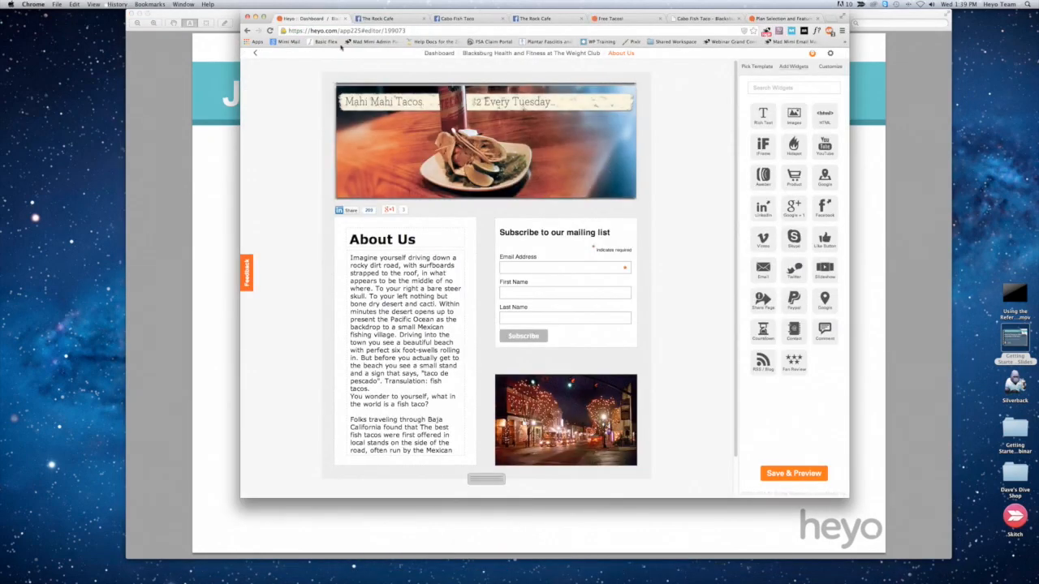
pyautogui.click(438, 53)
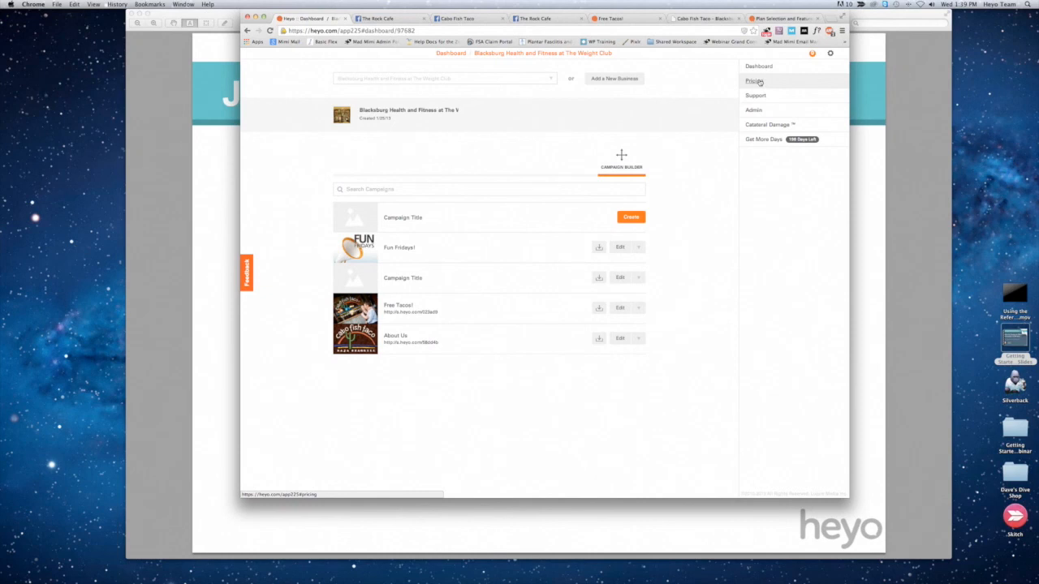
pyautogui.click(154, 165)
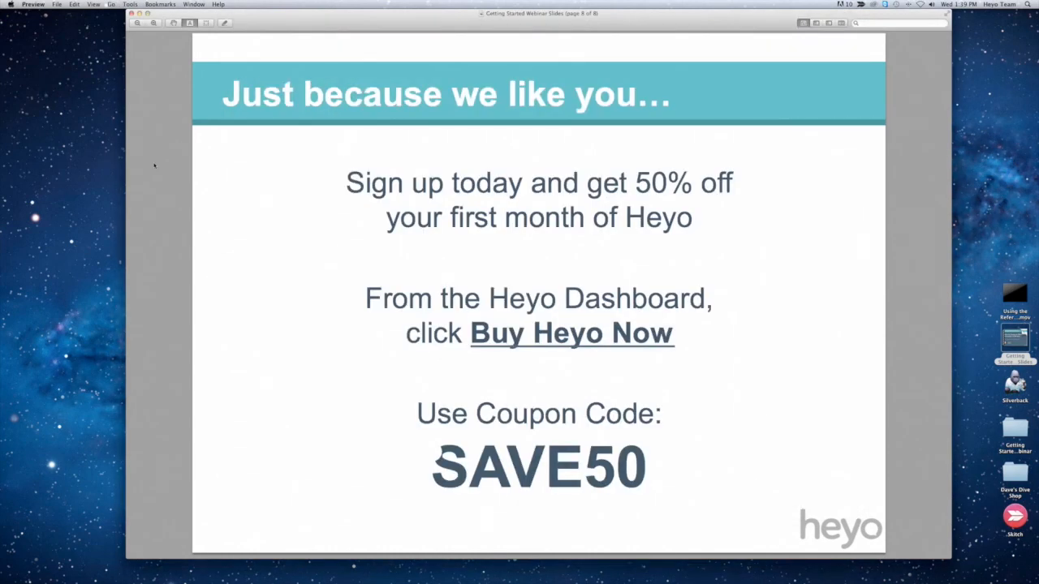